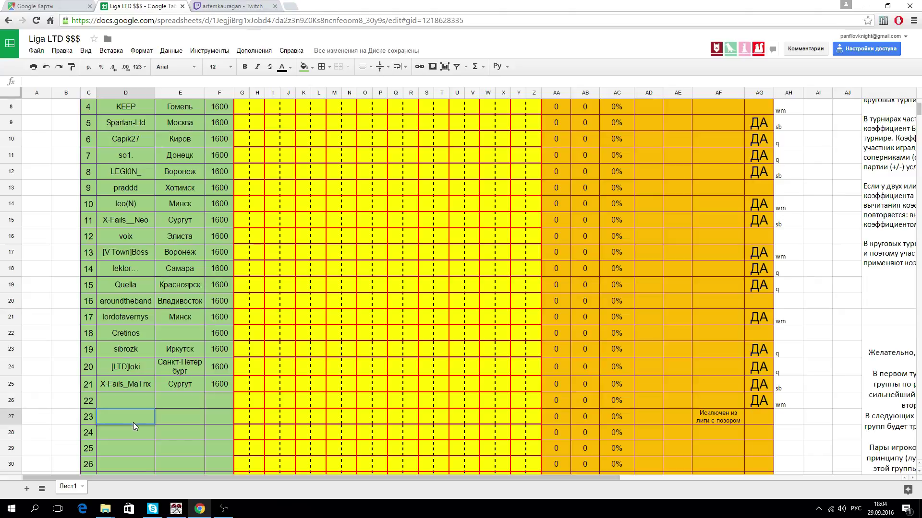
Enter the nickname ttouer for player 23 in the league table's player nickname column.
double_click(134, 420)
type("e")
key("alt+shift")
type("ttouer")
key("Return")
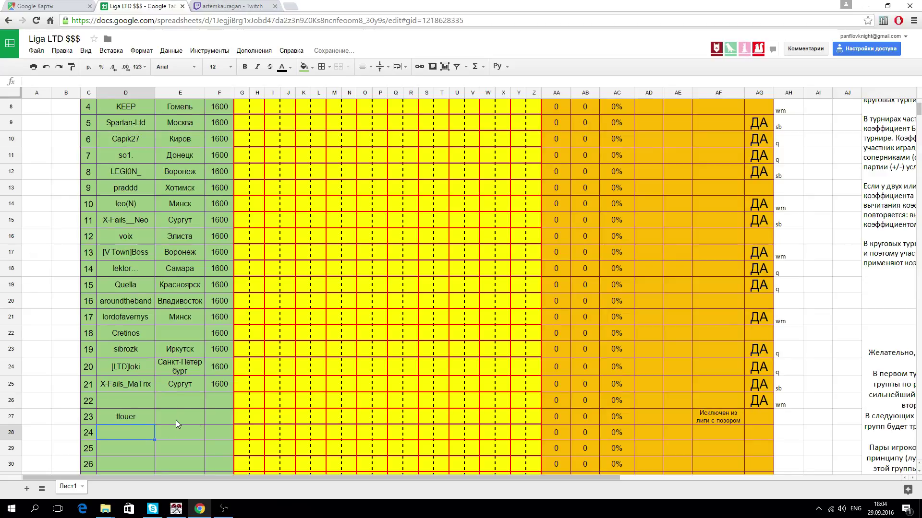
Switch to Skype and read the earlier Liga Ltd $$$ 1x1 group messages about the unpaid league fee and the participant's removal.
left_click(153, 509)
scroll(328, 277, "up", 8)
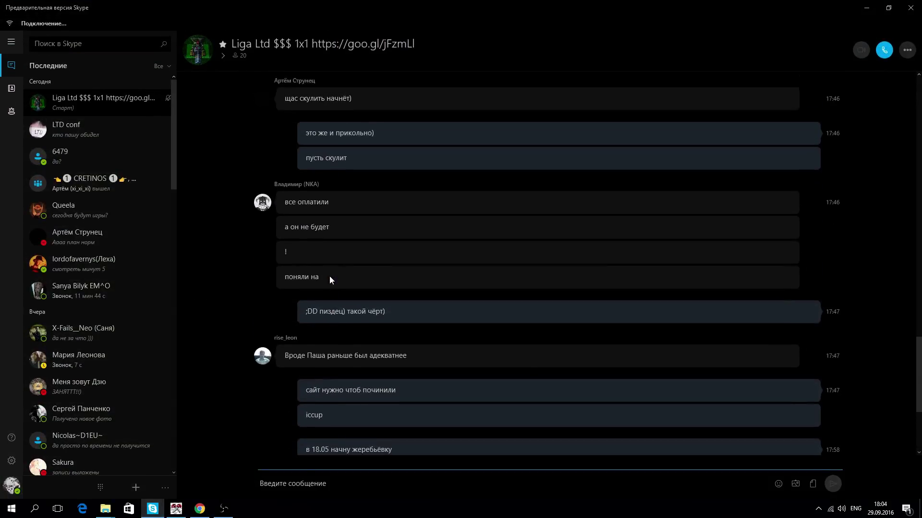
scroll(332, 261, "up", 3)
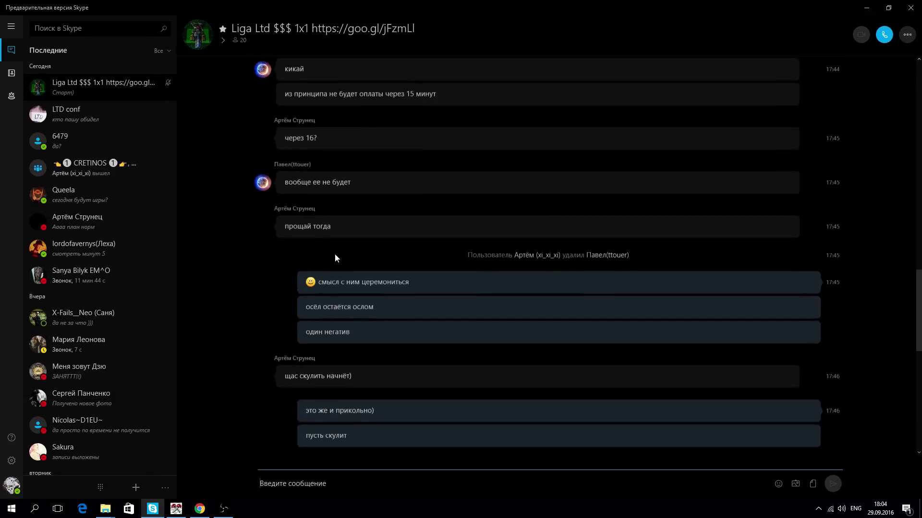
scroll(334, 255, "up", 6)
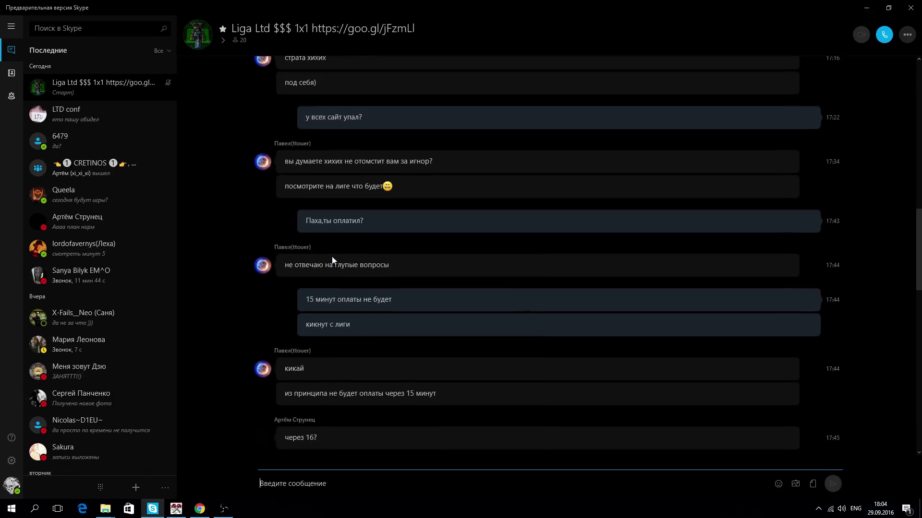
scroll(358, 227, "down", 2)
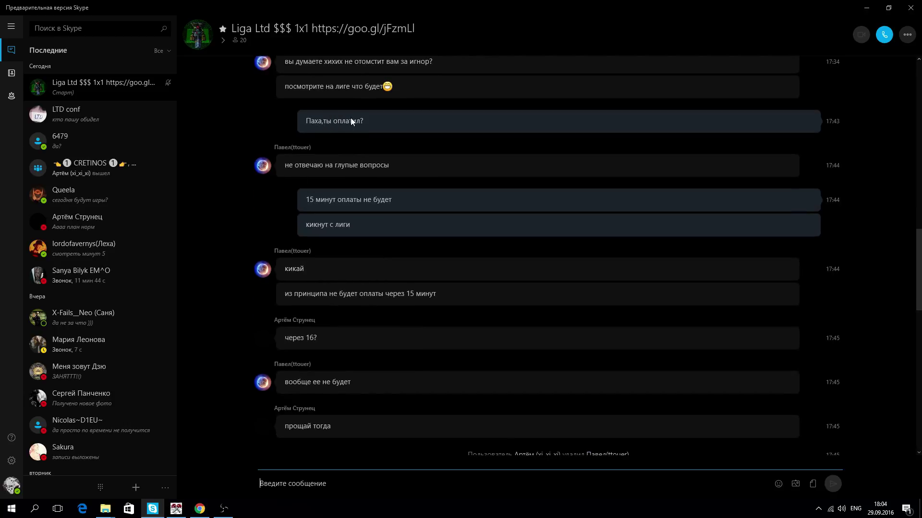
scroll(332, 194, "down", 2)
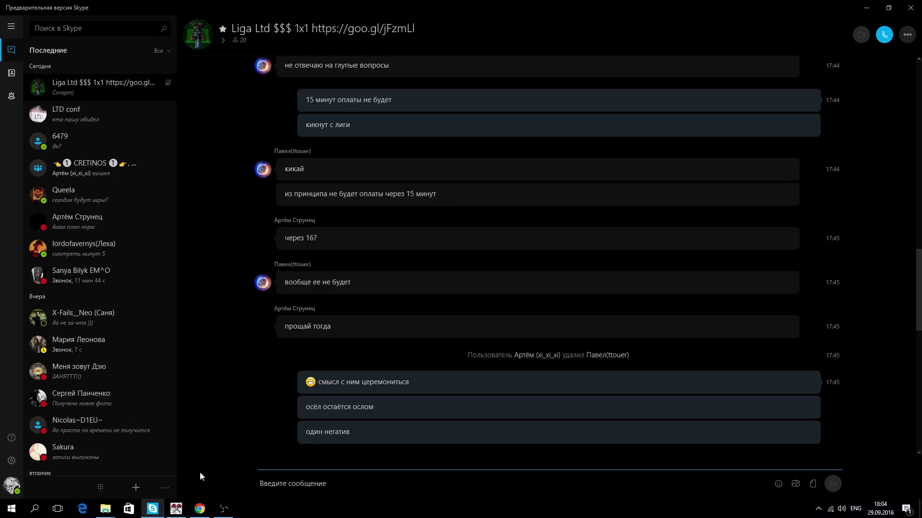
Switch back to the league spreadsheet in Chrome and review the players' payment marks and the exclusion note in row 23.
left_click(199, 508)
scroll(741, 117, "down", 2)
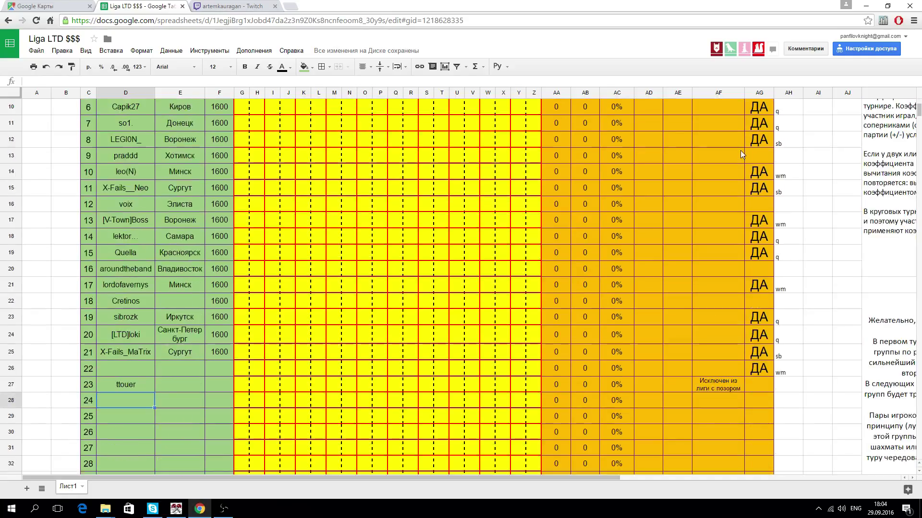
scroll(728, 208, "up", 2)
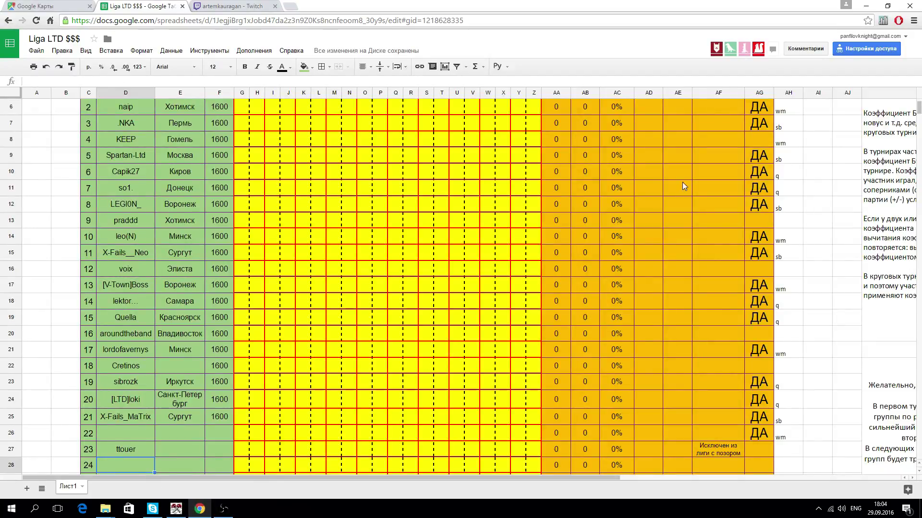
left_click(153, 508)
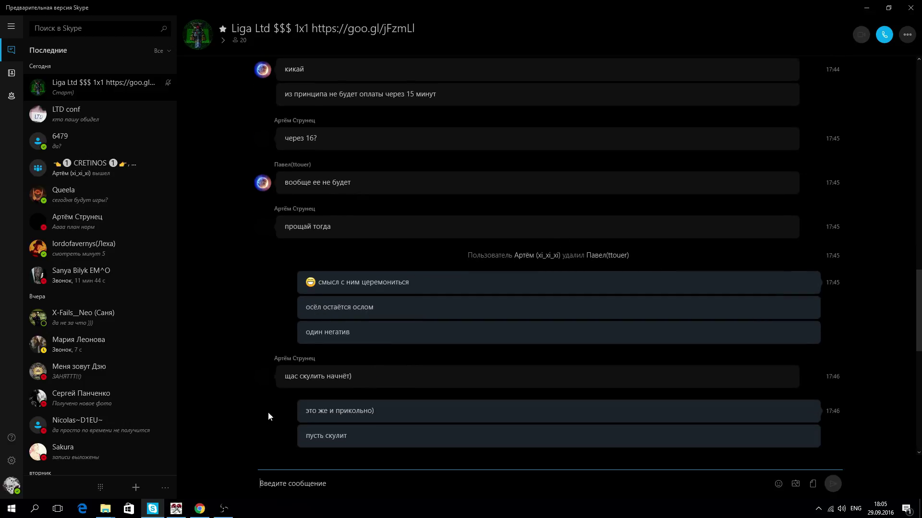
left_click(200, 508)
scroll(191, 373, "down", 1)
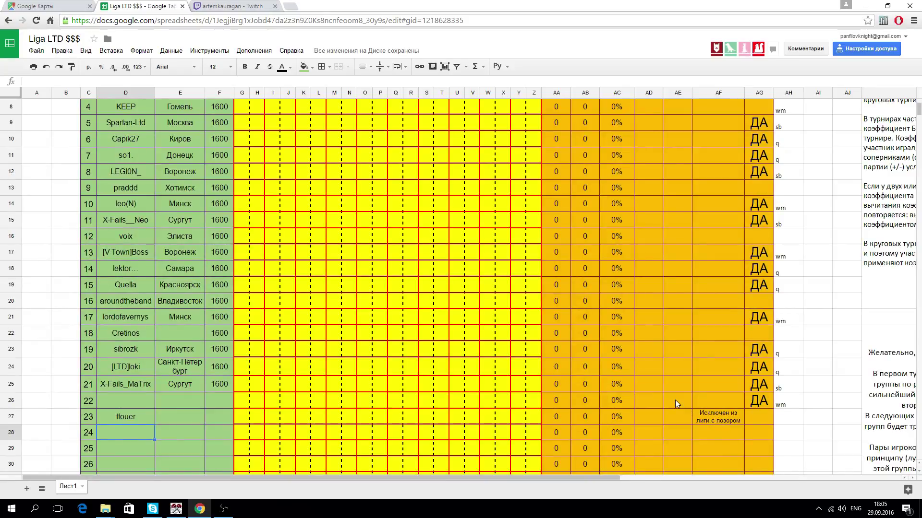
scroll(682, 374, "up", 3)
scroll(672, 336, "down", 3)
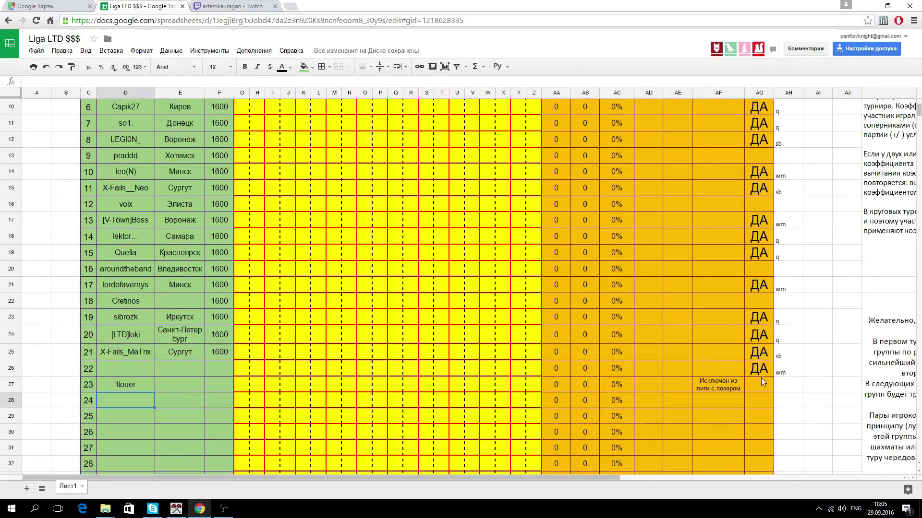
scroll(744, 240, "up", 2)
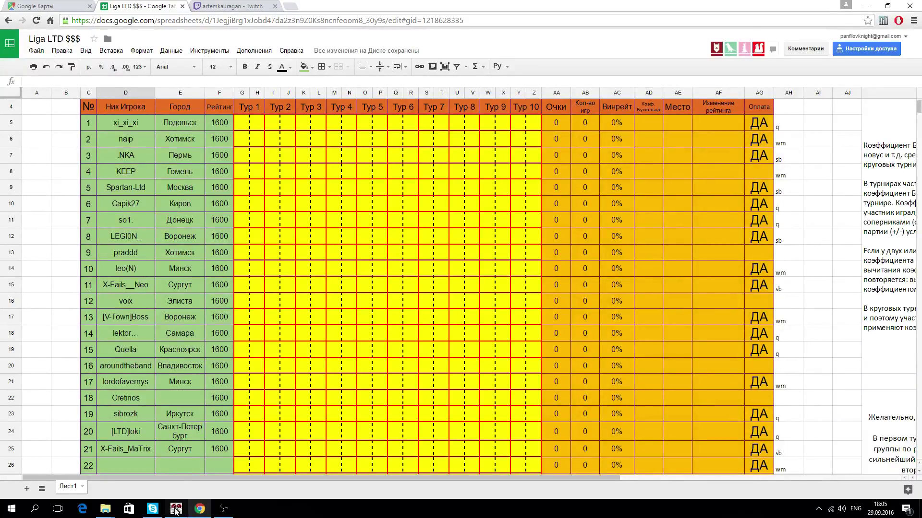
scroll(194, 428, "down", 1)
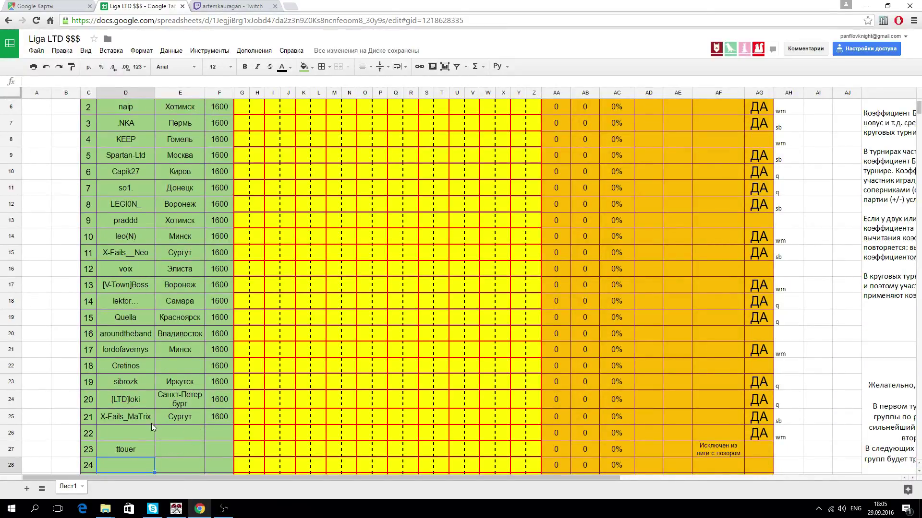
scroll(151, 423, "up", 1)
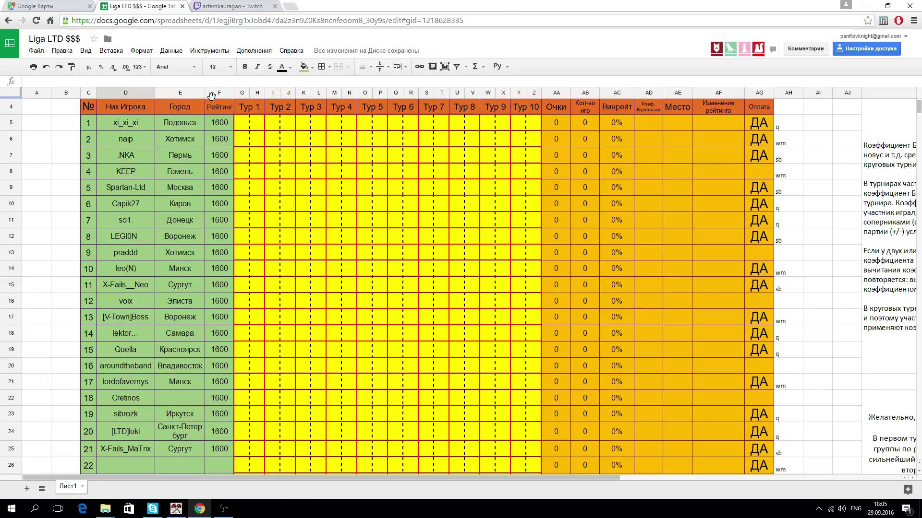
Compare the player list in Swiss Perfect with the nicknames in the Liga LTD $$$ spreadsheet, switching between both programs.
left_click(176, 509)
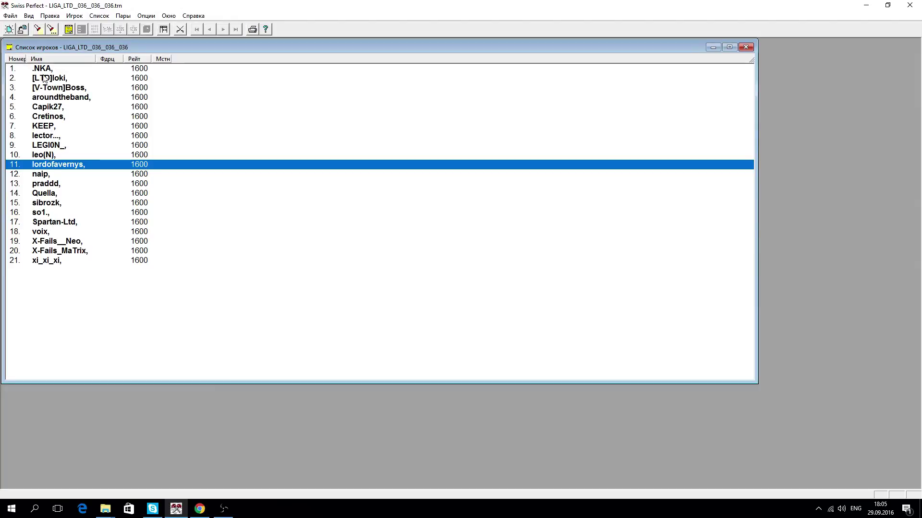
left_click(200, 509)
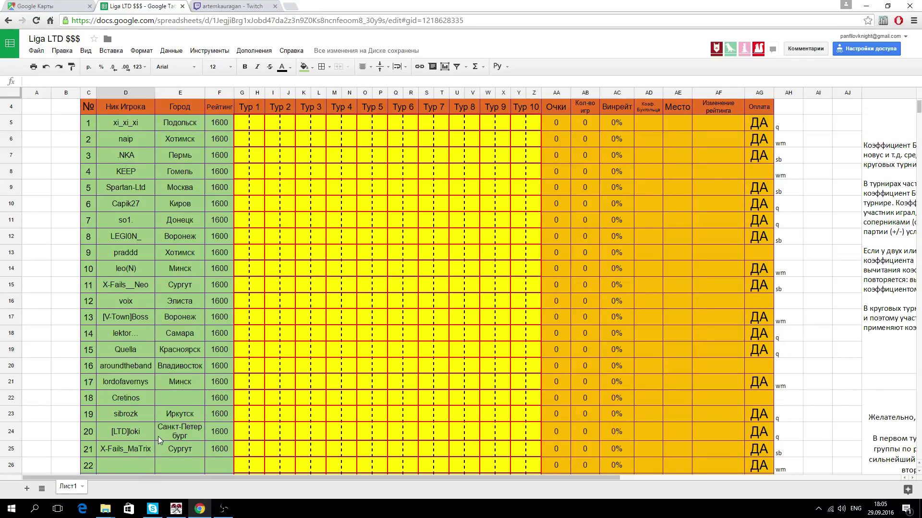
left_click(175, 510)
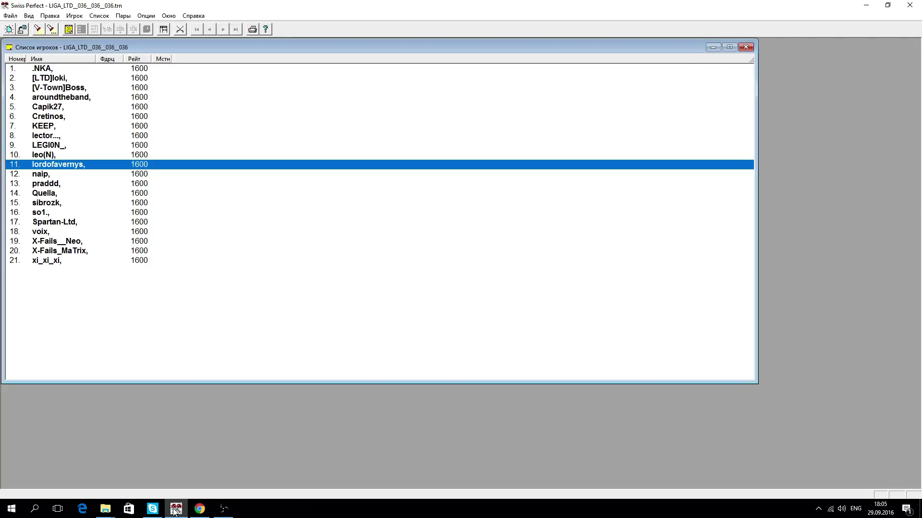
left_click(175, 510)
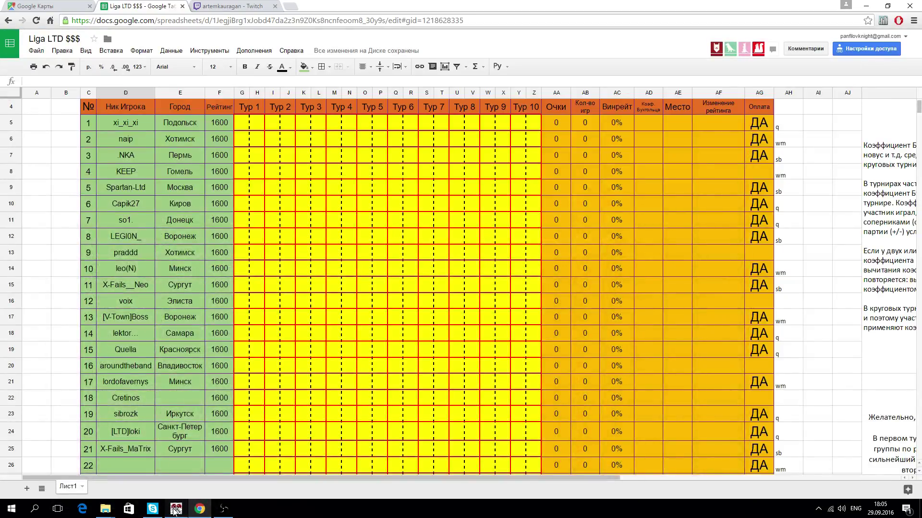
left_click(176, 510)
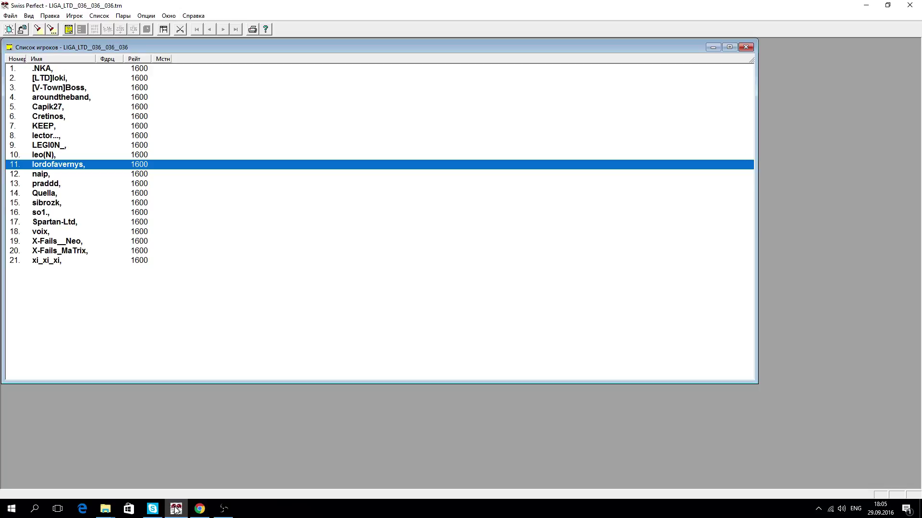
left_click(176, 510)
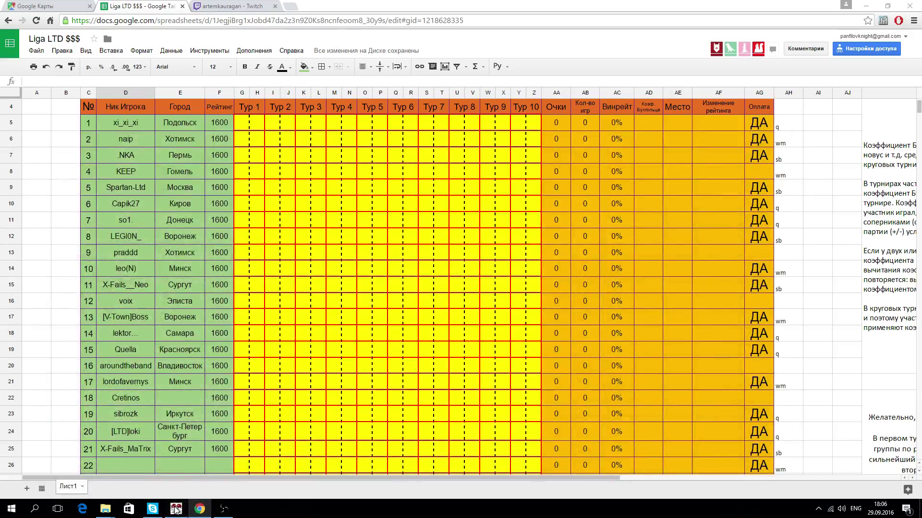
left_click(176, 510)
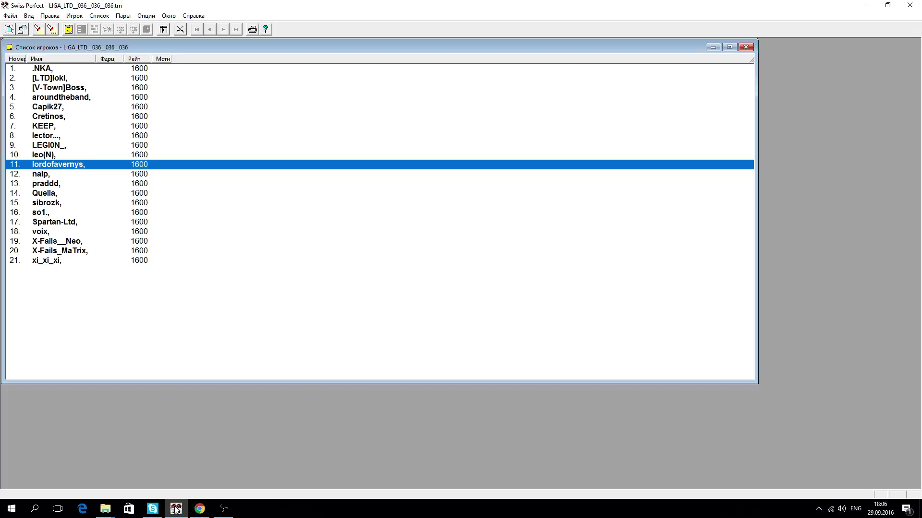
right_click(176, 510)
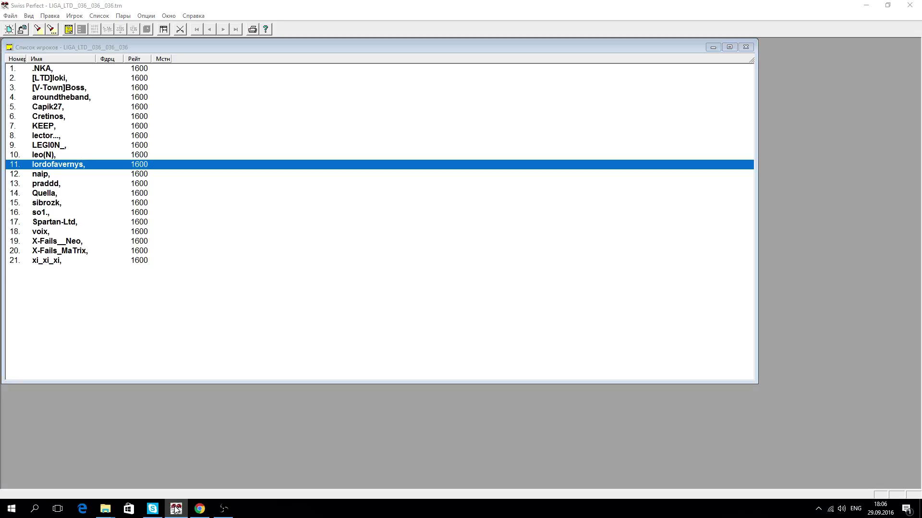
left_click(194, 512)
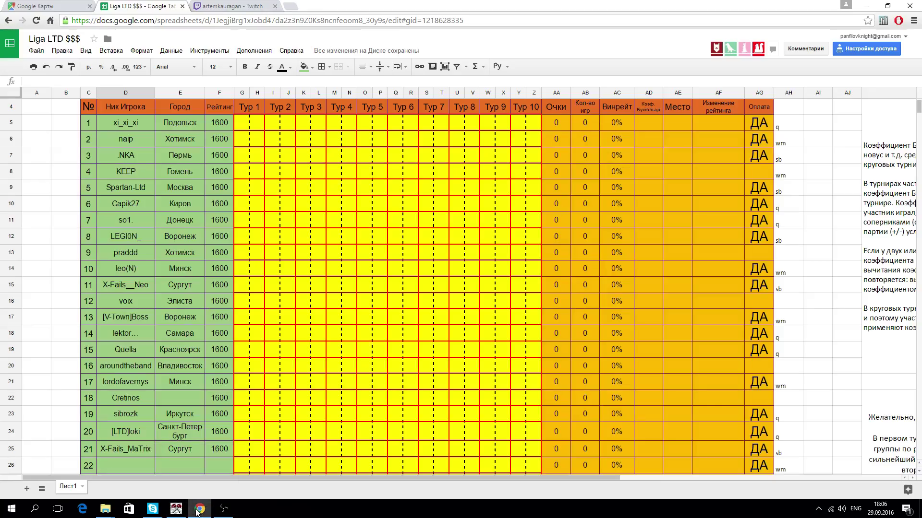
left_click(161, 509)
left_click(161, 509)
left_click(176, 509)
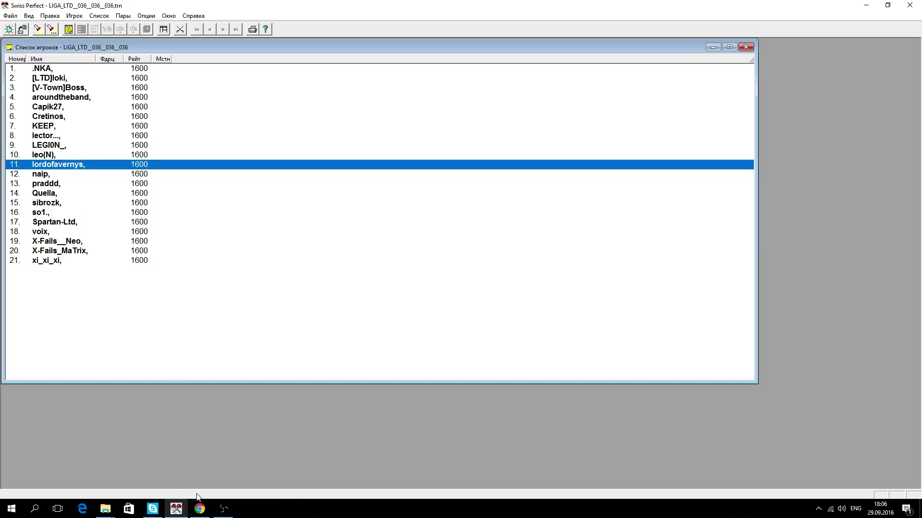
left_click(199, 508)
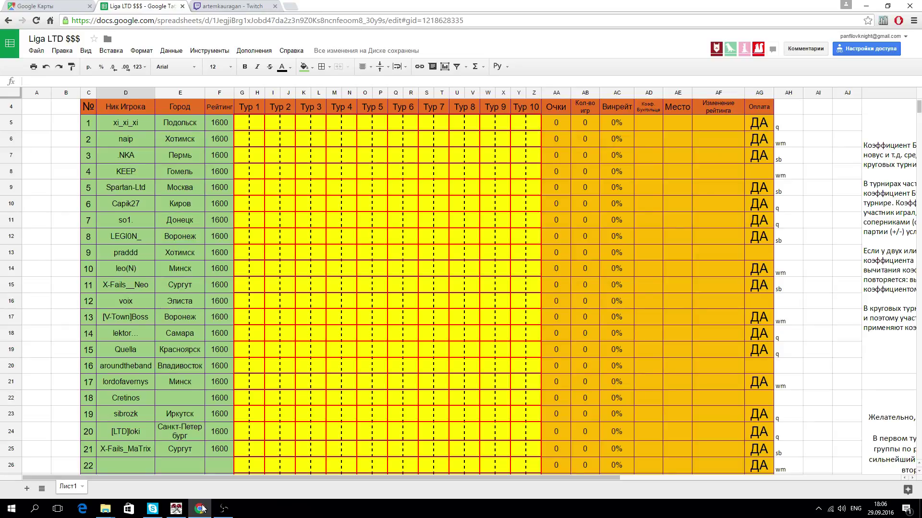
left_click(201, 508)
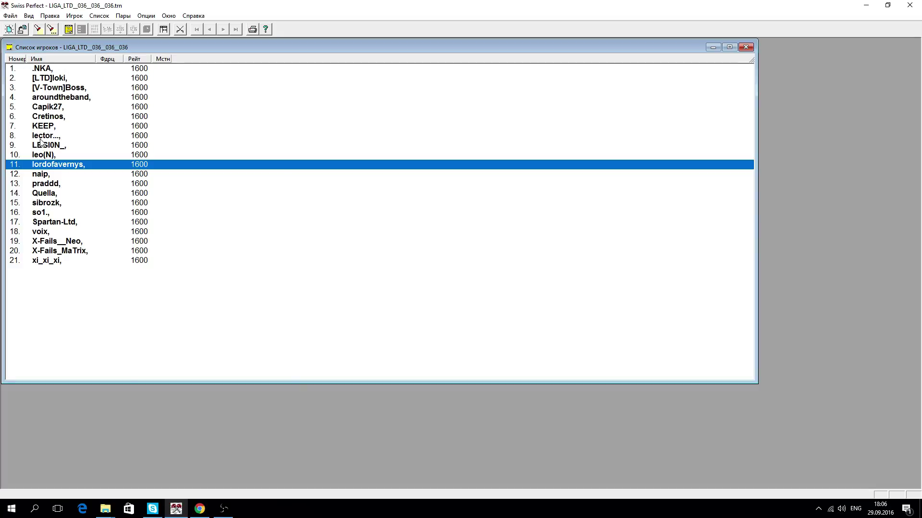
left_click(201, 511)
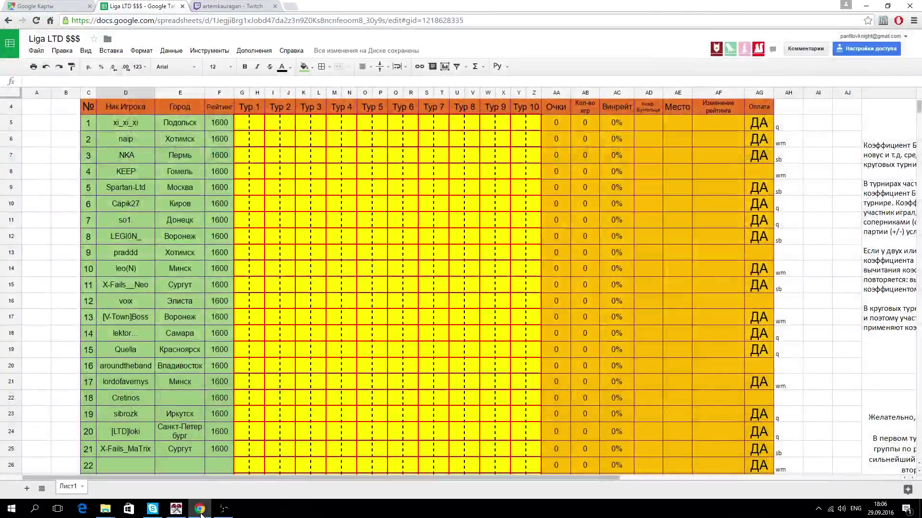
left_click(201, 511)
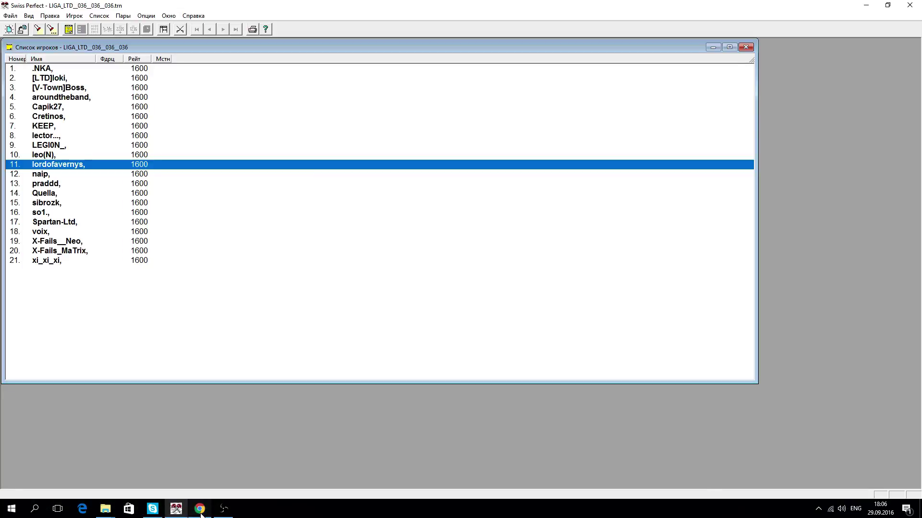
left_click(200, 512)
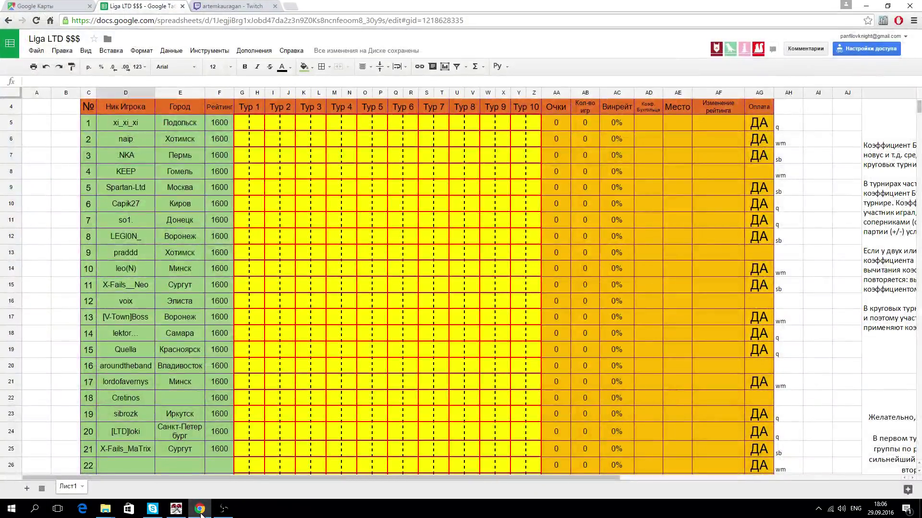
left_click(201, 511)
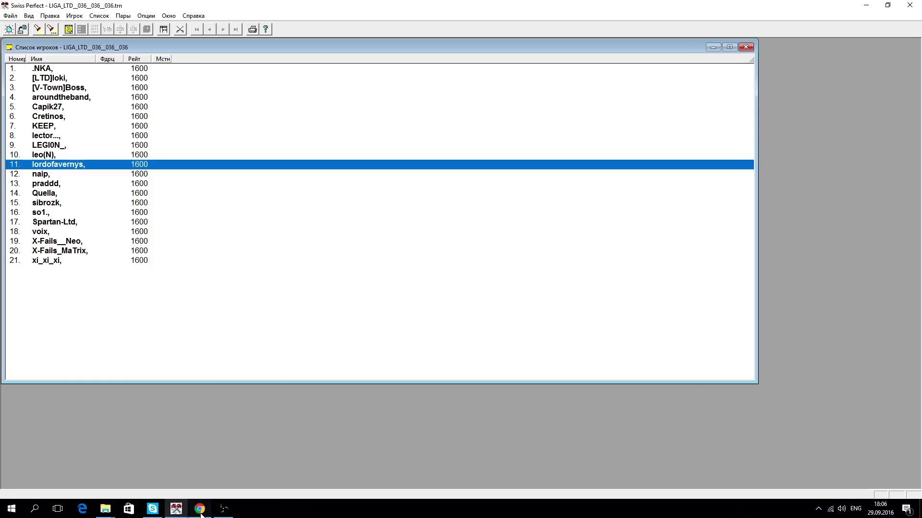
left_click(201, 512)
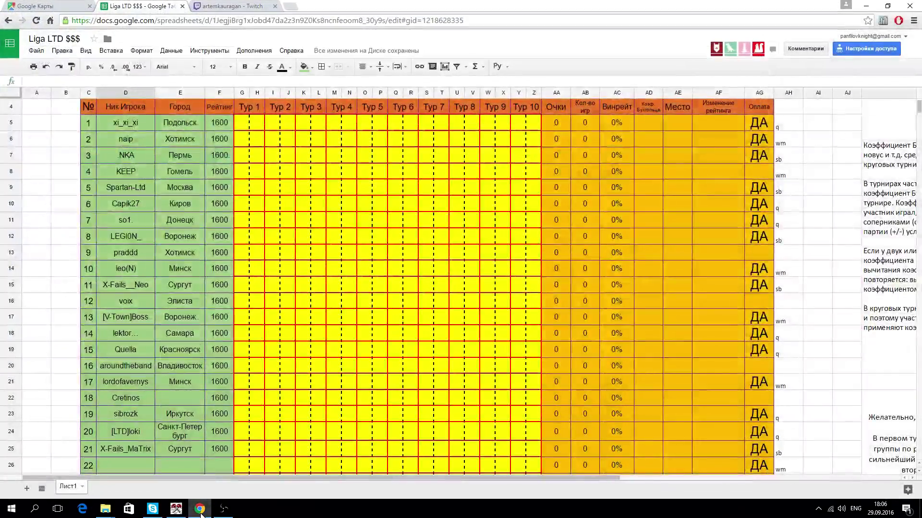
left_click(201, 511)
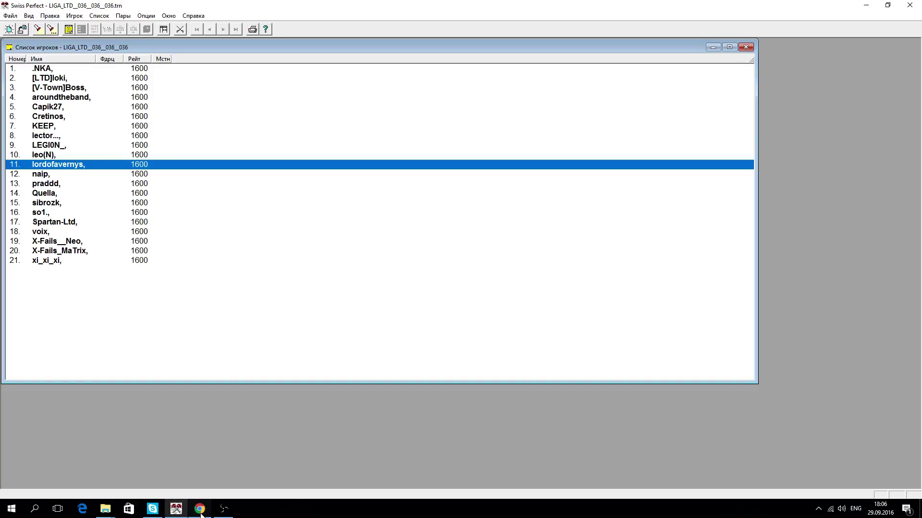
left_click(201, 511)
left_click(201, 512)
left_click(200, 511)
left_click(201, 512)
left_click(201, 511)
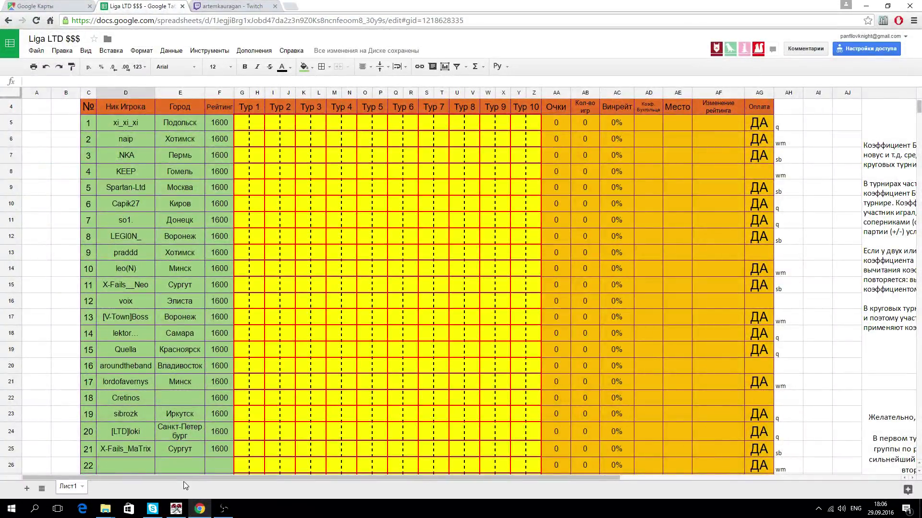
scroll(188, 465, "down", 1)
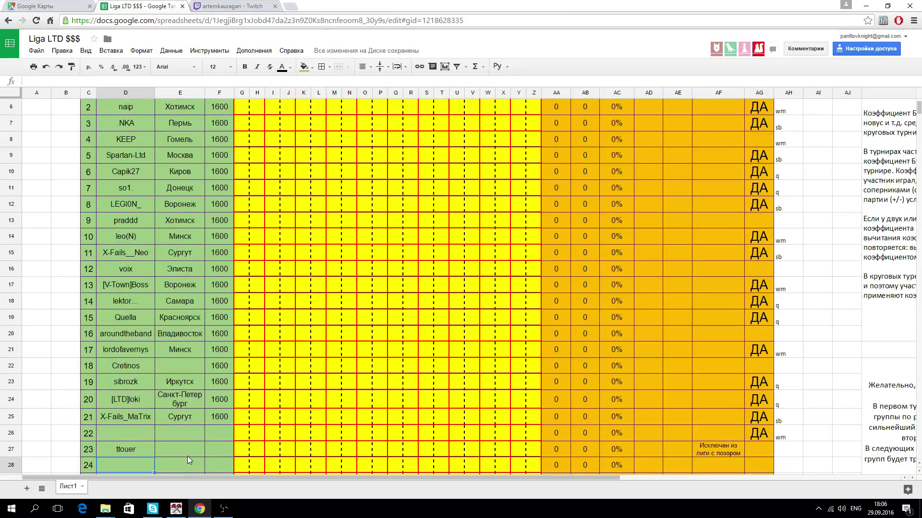
scroll(114, 456, "up", 1)
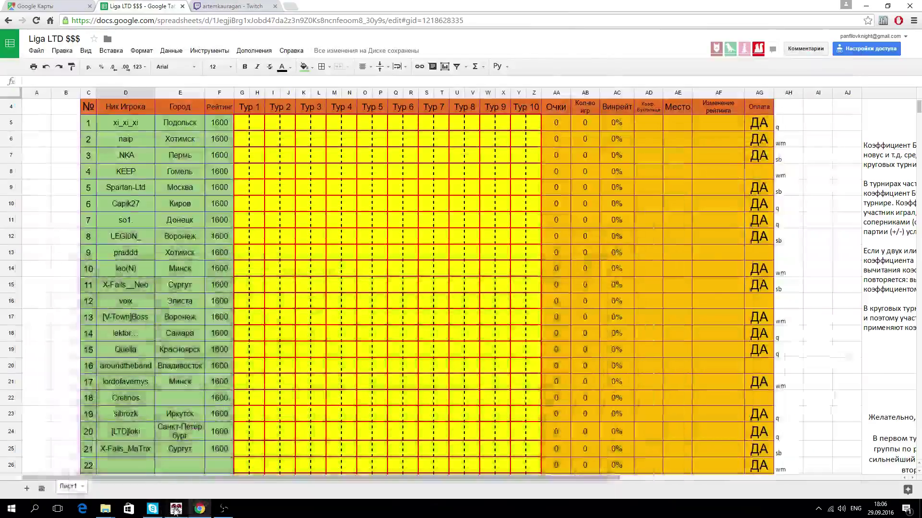
In the league spreadsheet, clear the payment mark and the payment method note for number 22.
left_click(176, 510)
left_click(200, 509)
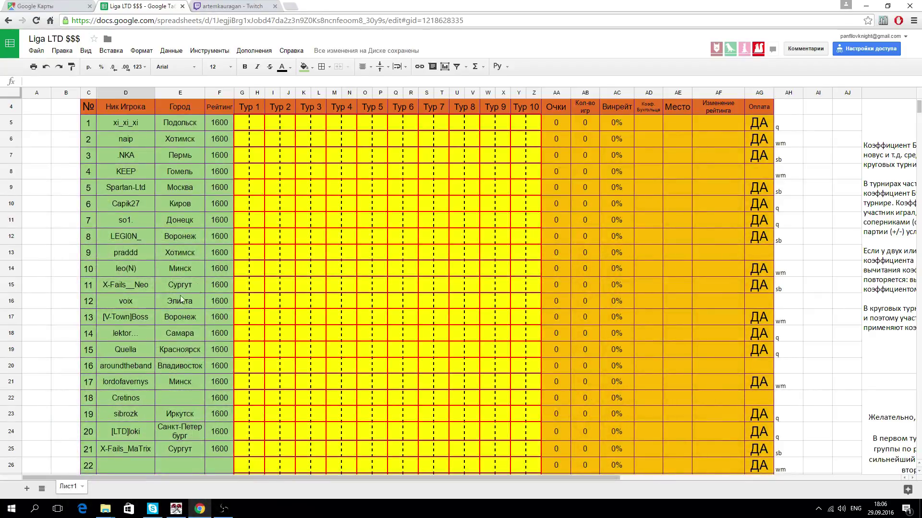
scroll(180, 295, "down", 1)
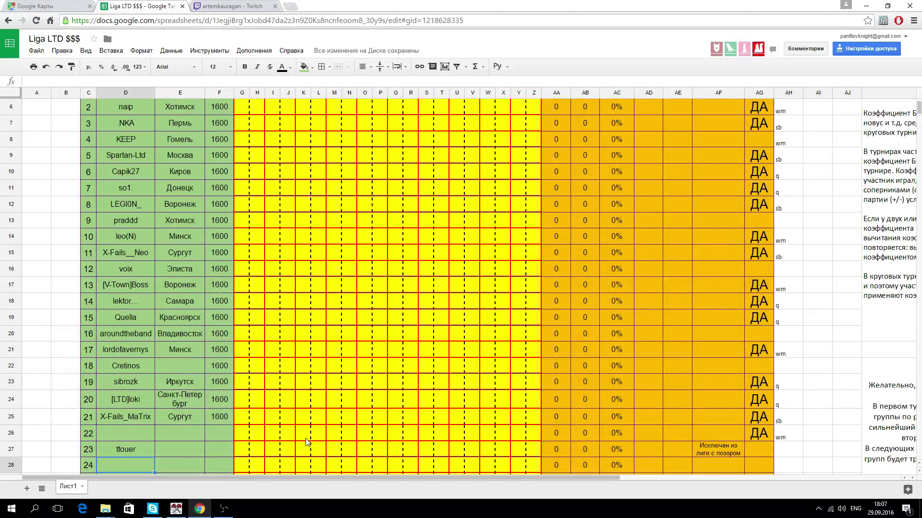
left_click(199, 436)
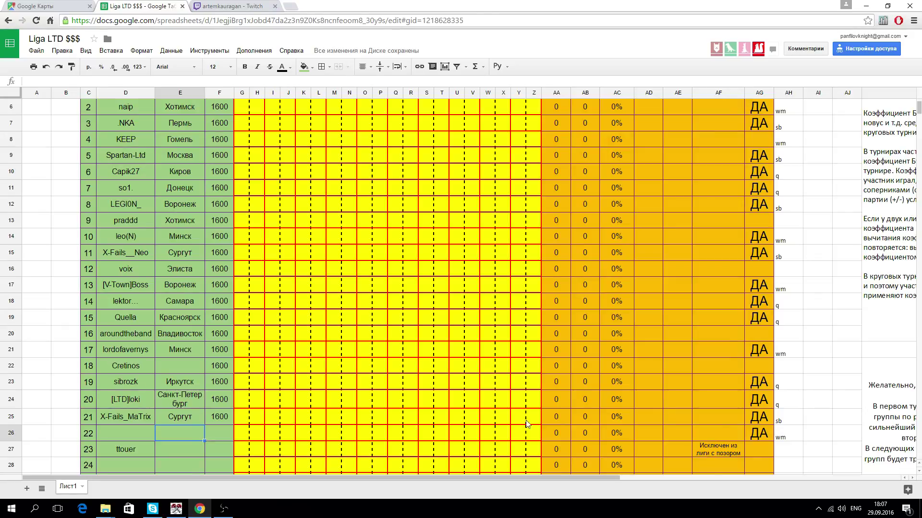
left_click(759, 434)
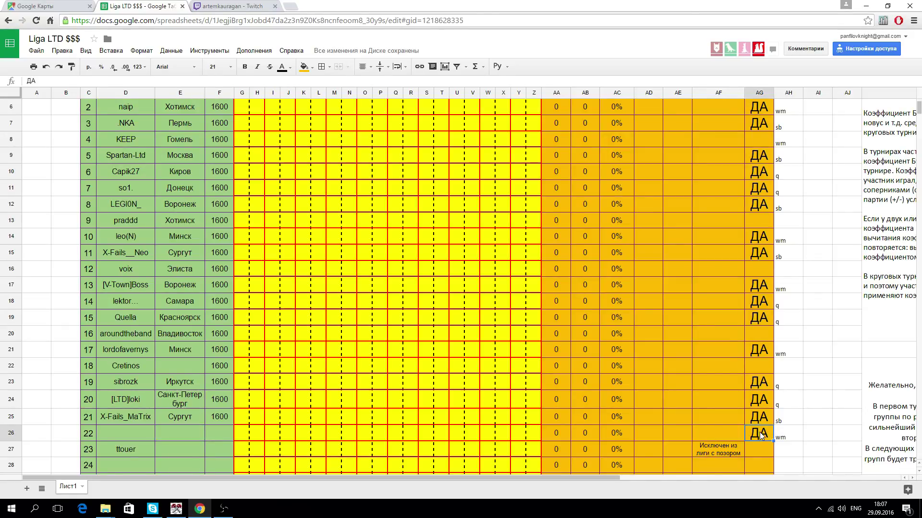
key("ctrl+c")
key("Delete")
key("Right")
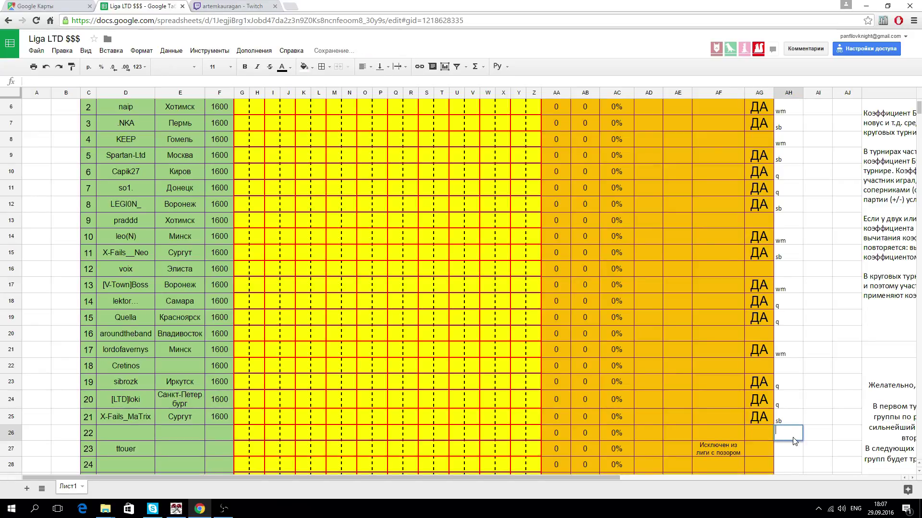
Mark player 9, praddd, as paid with ДА and note wm as the payment method beside it.
left_click(754, 220)
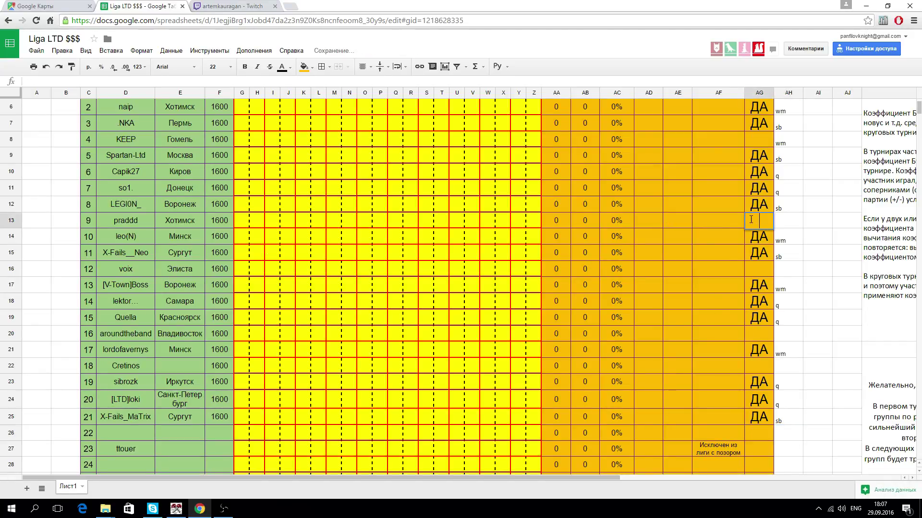
type("LF")
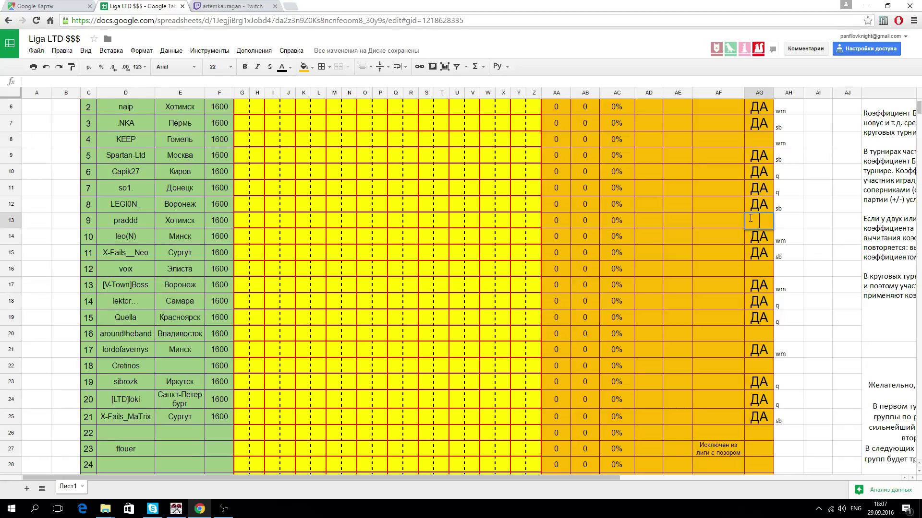
key("alt+shift")
key("BackSpace")
key("BackSpace")
type("ДА")
left_click(792, 227)
type("ц")
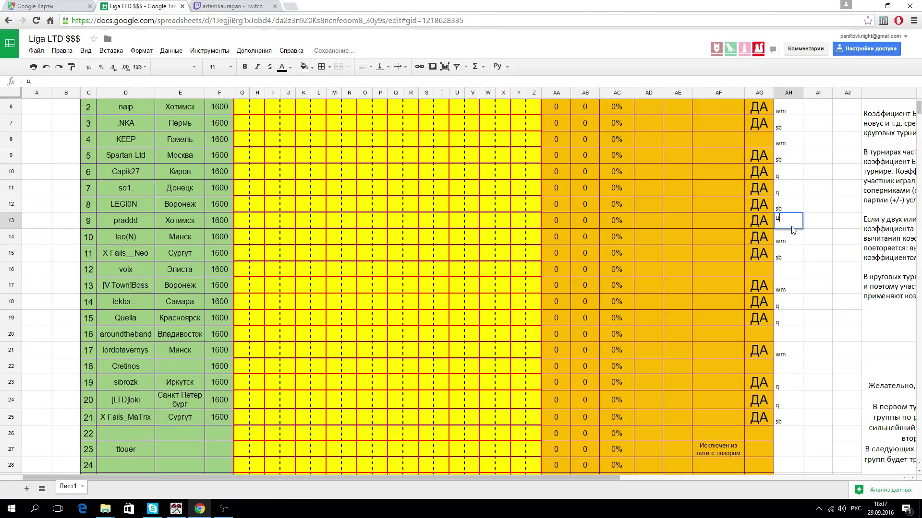
key("BackSpace")
key("alt+shift")
type("wm")
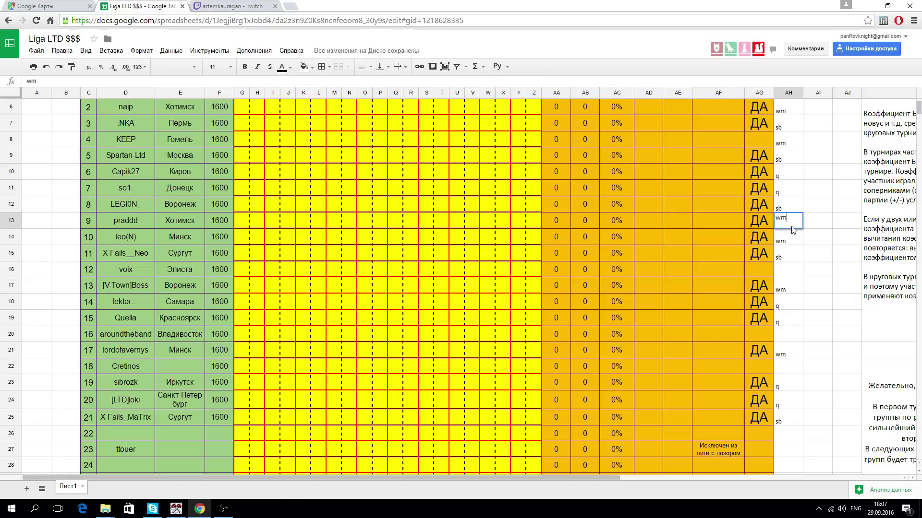
key("Return")
left_click(820, 224)
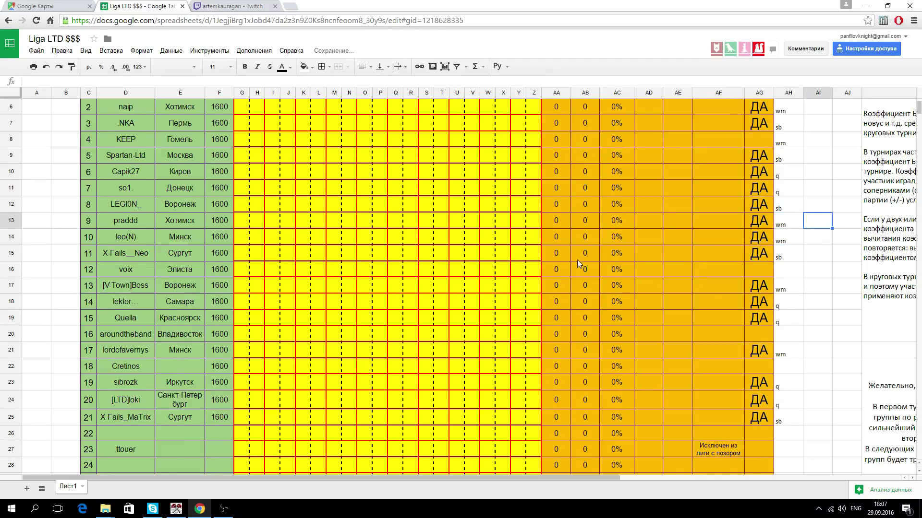
Switch to Swiss Perfect and sort the tournament's player list by surname.
scroll(577, 260, "up", 1)
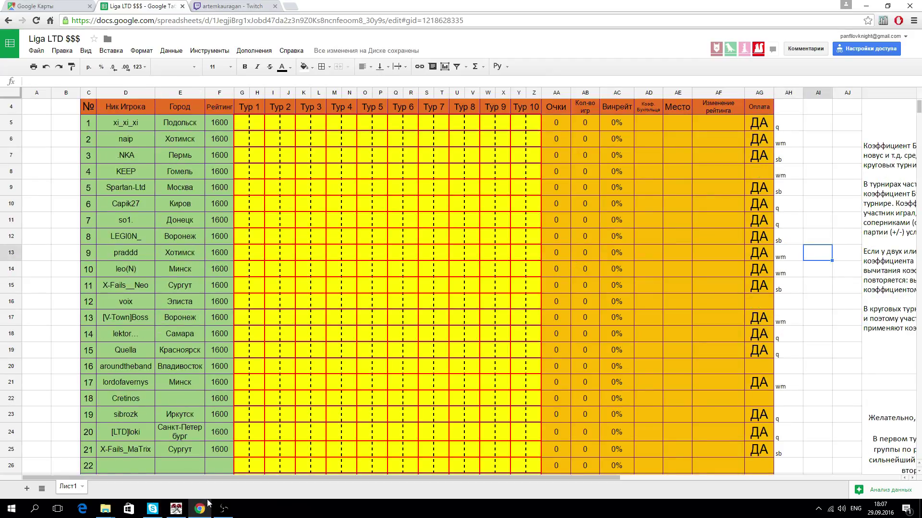
left_click(176, 508)
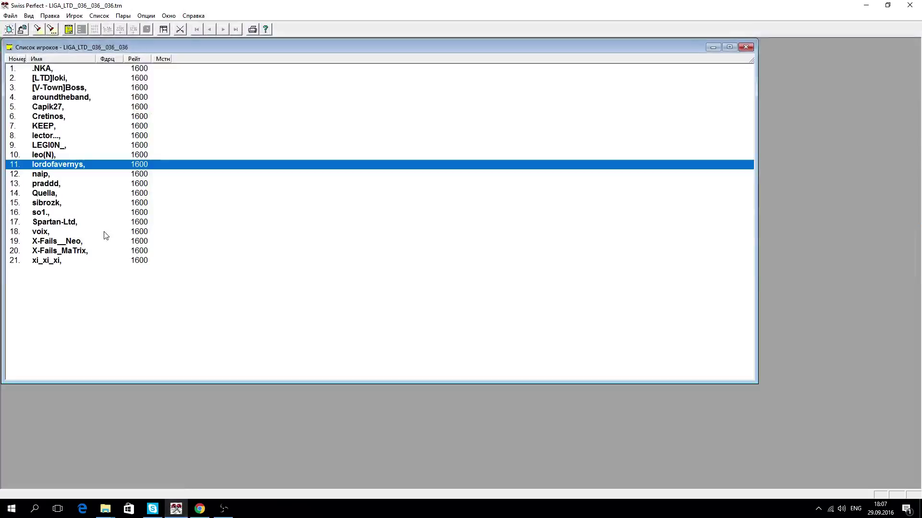
left_click(99, 15)
left_click(106, 29)
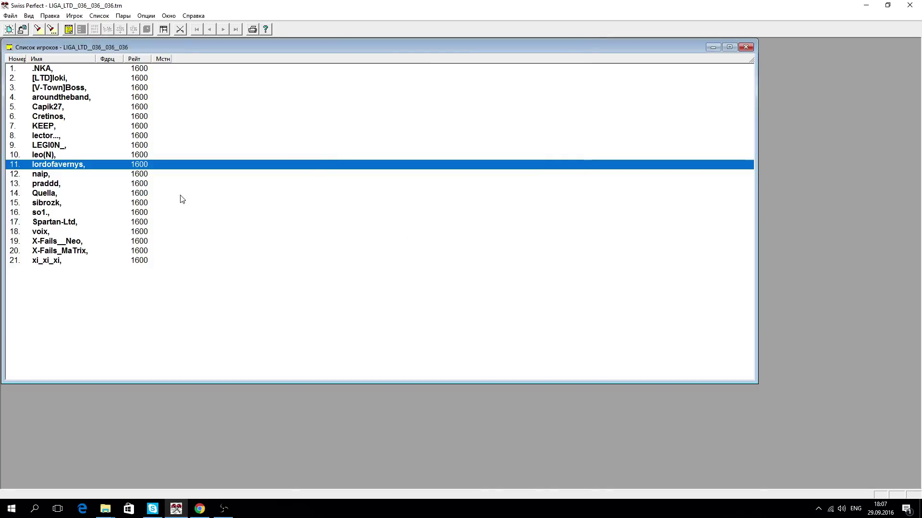
left_click(444, 339)
Pair round 1 automatically with the FIDE method, giving White to the first player in the list.
left_click(102, 20)
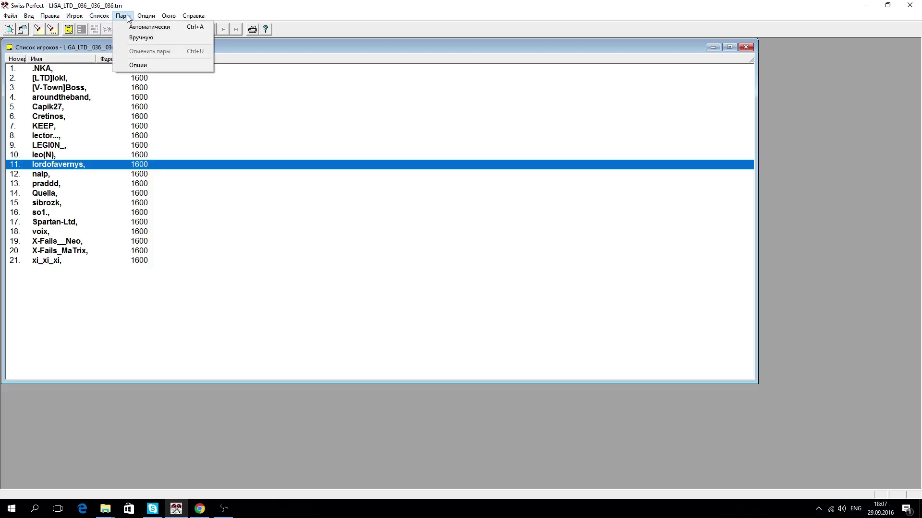
left_click(122, 15)
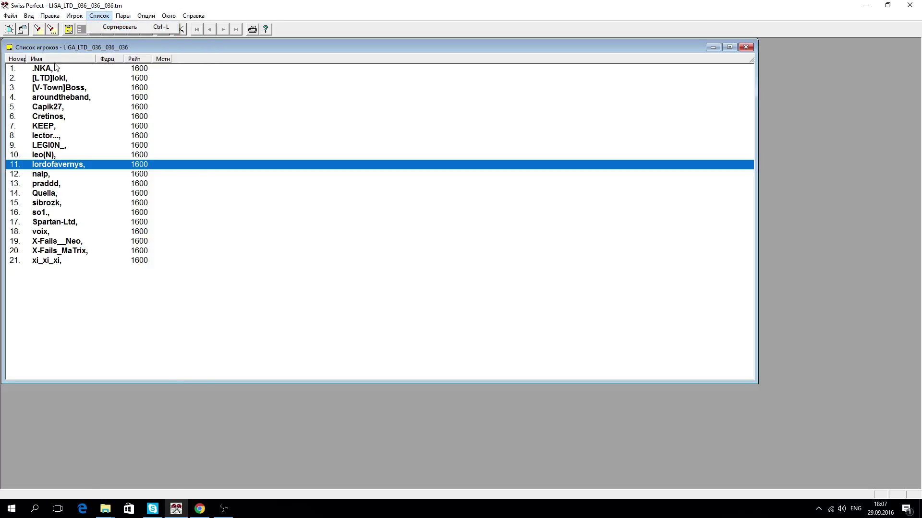
left_click(123, 15)
left_click(128, 27)
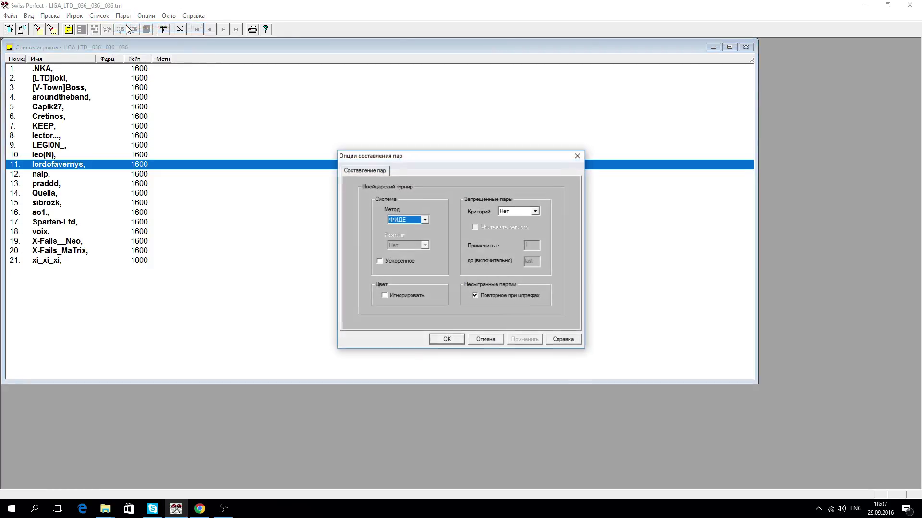
left_click(457, 339)
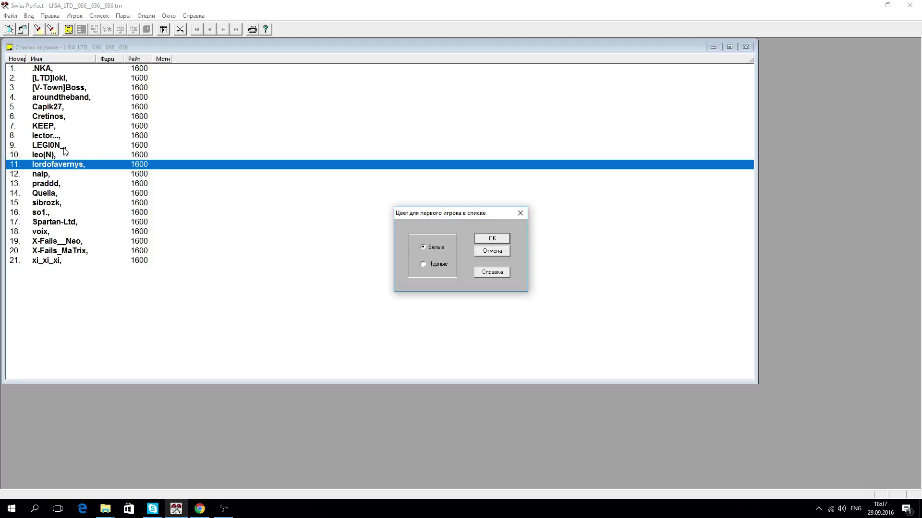
left_click(489, 240)
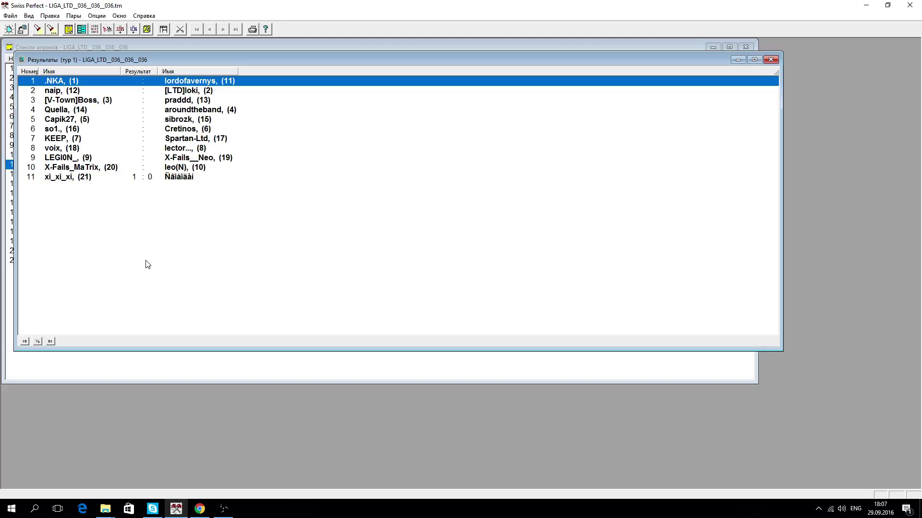
Move the round 1 results window to compare it with the player list, then close it and delete the round's pairings.
left_click_drag(149, 62, 380, 102)
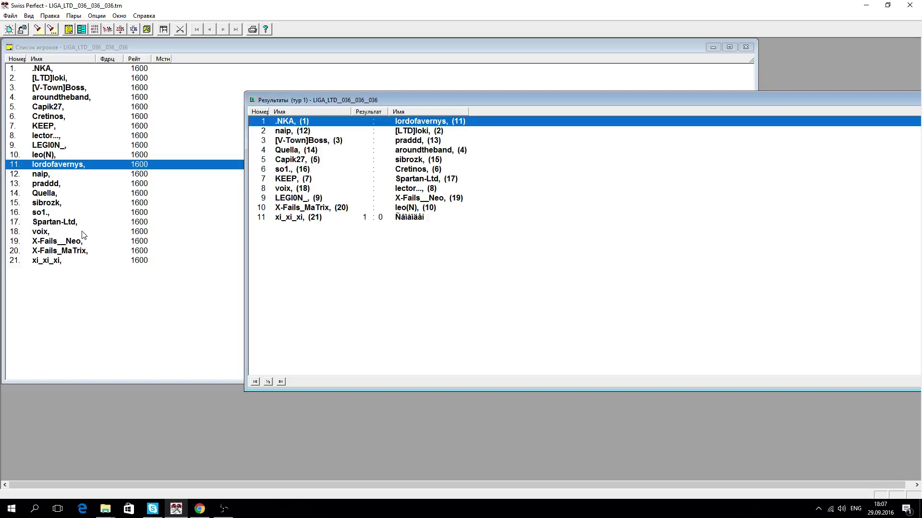
left_click_drag(396, 100, 234, 97)
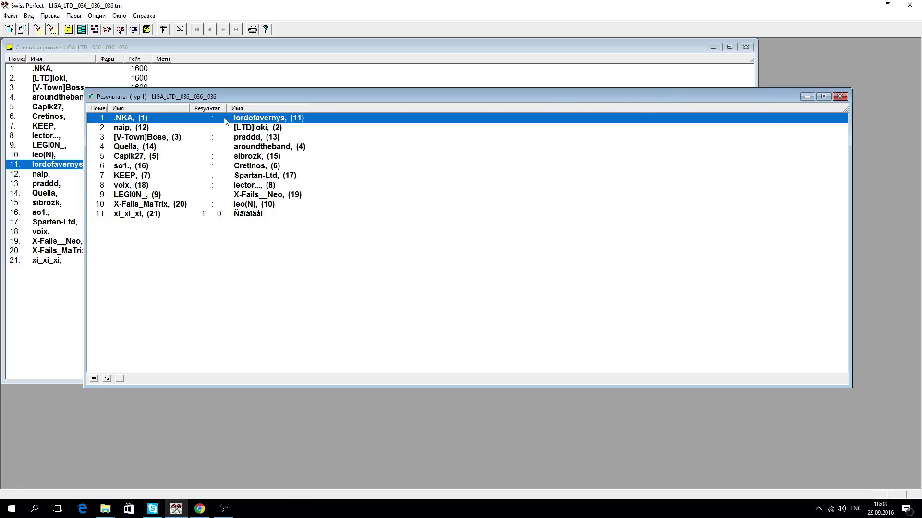
left_click(839, 96)
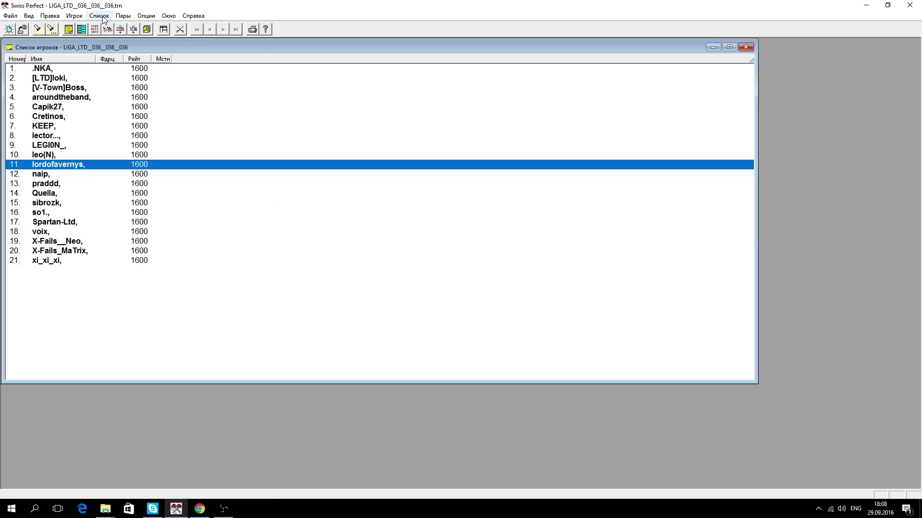
left_click(123, 17)
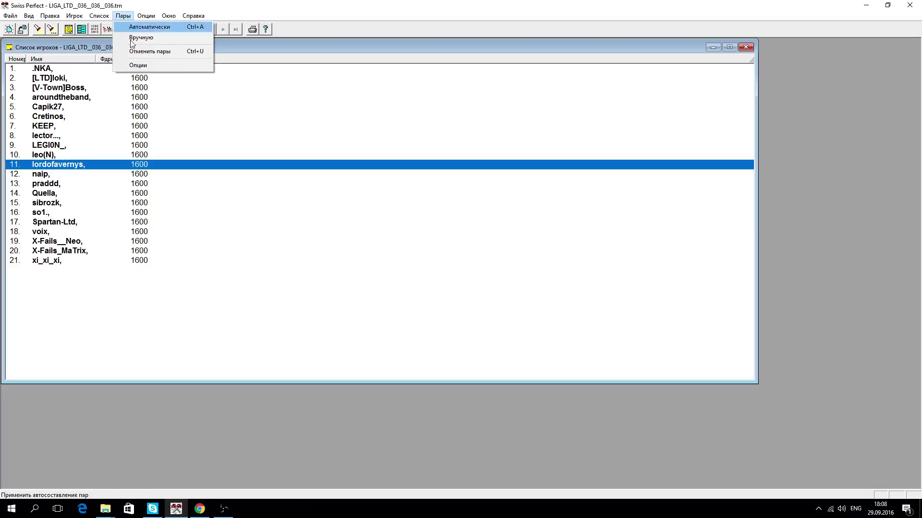
left_click(149, 51)
left_click(456, 274)
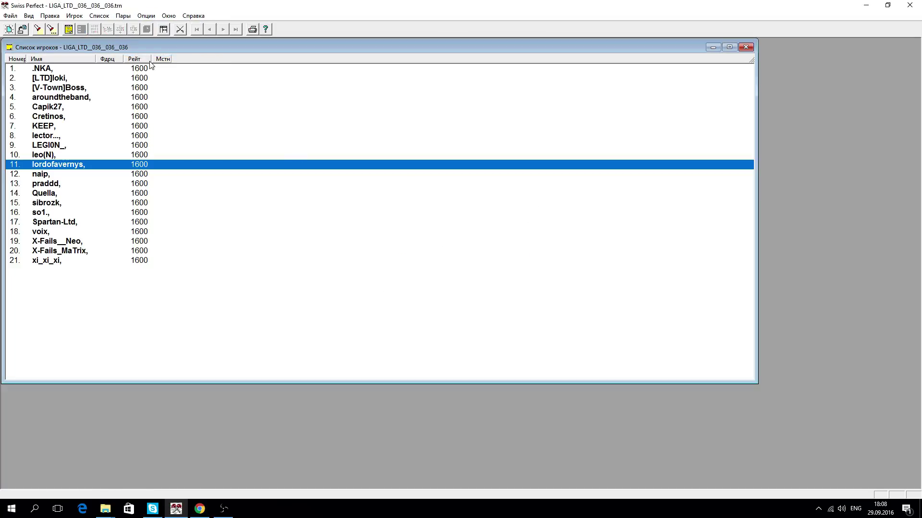
Sort the player list again by surname, keeping the option to mix unsorted groups enabled.
left_click(99, 17)
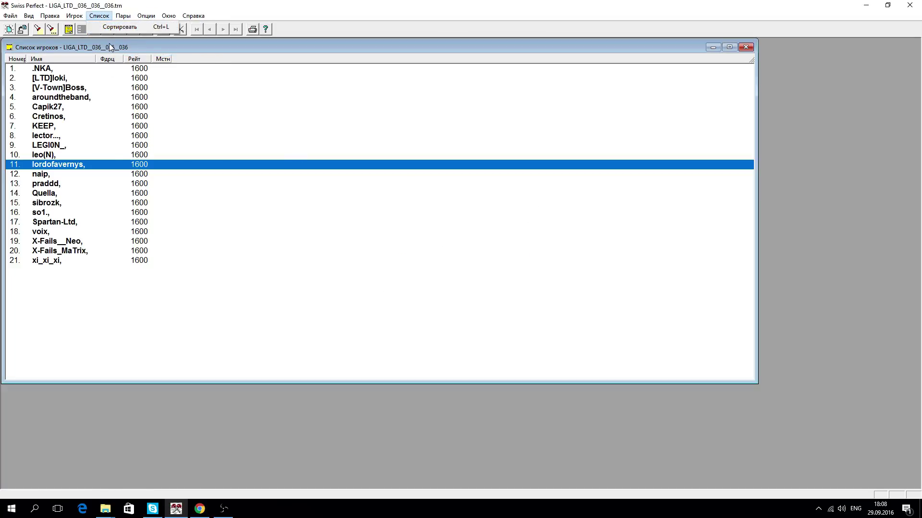
left_click(113, 31)
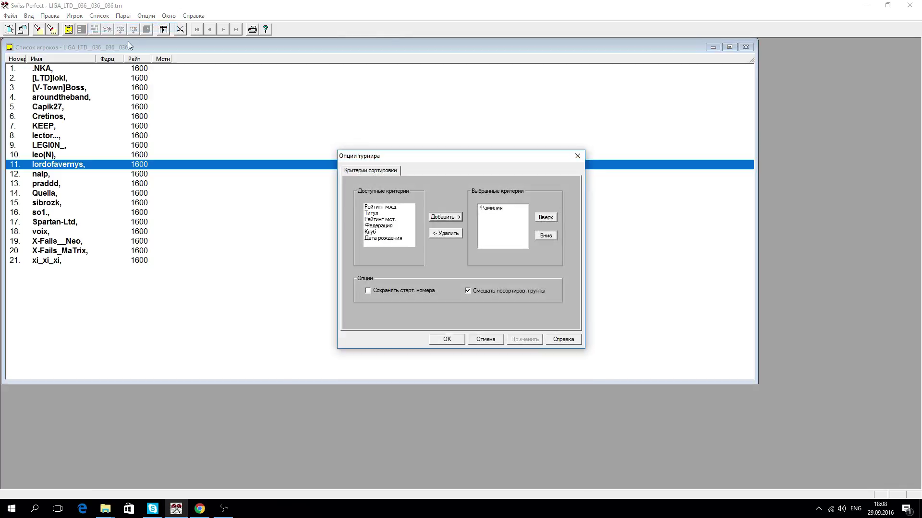
left_click(445, 340)
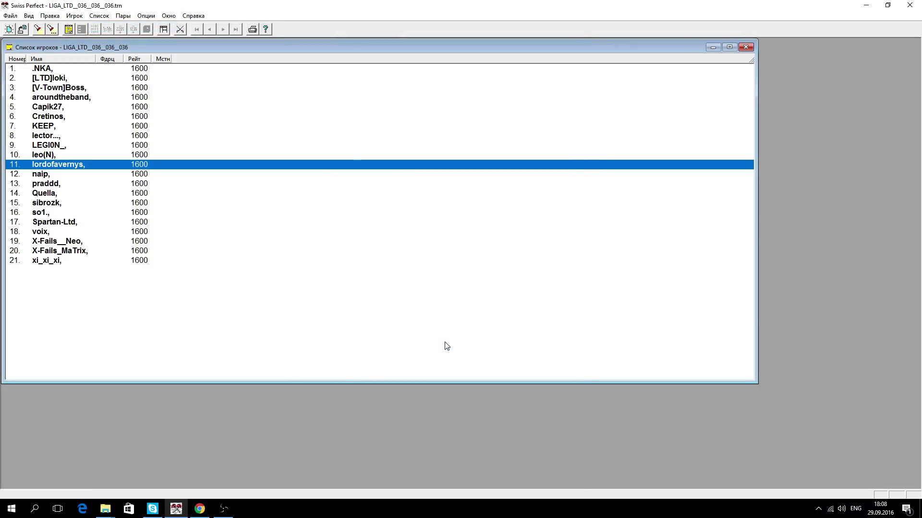
Generate the round 1 pairings again with the FIDE method and White for the first player, then close the results.
left_click(123, 16)
left_click(138, 65)
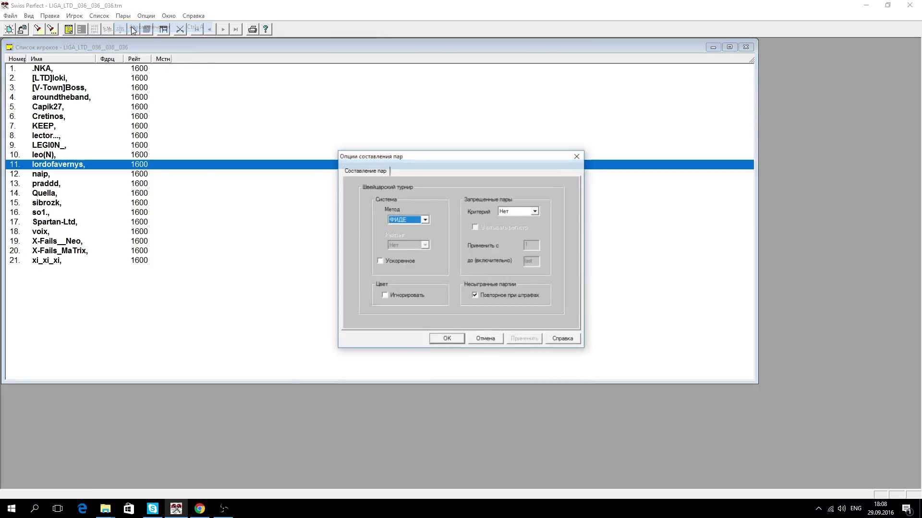
left_click(452, 339)
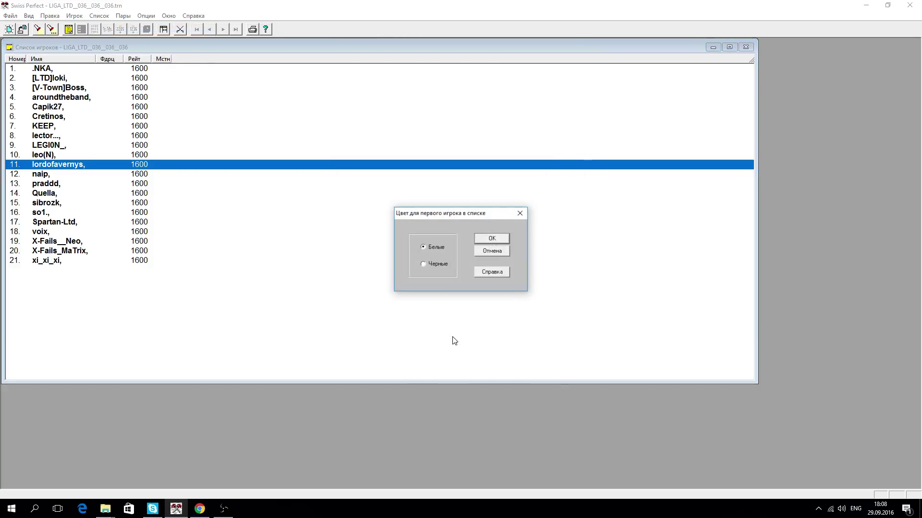
left_click(501, 244)
left_click(782, 72)
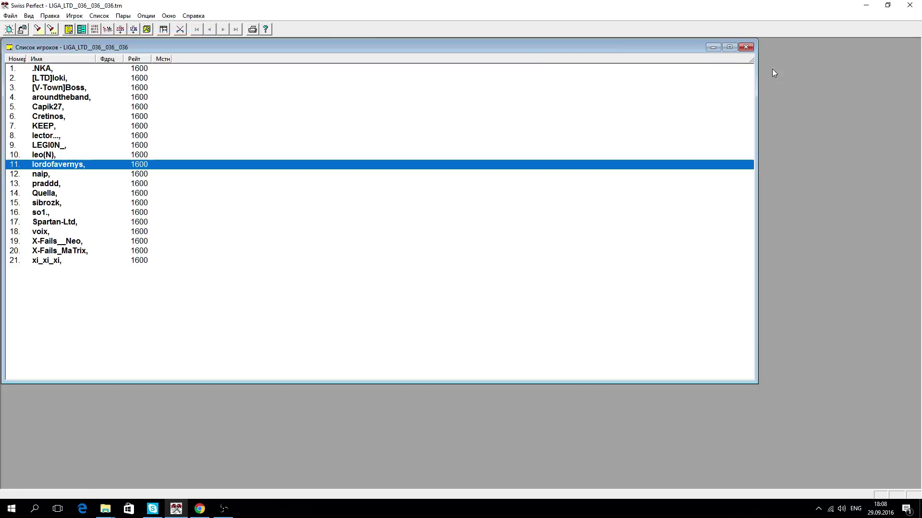
Cancel the regenerated FIDE pairings and confirm deleting the round.
left_click(123, 16)
left_click(146, 51)
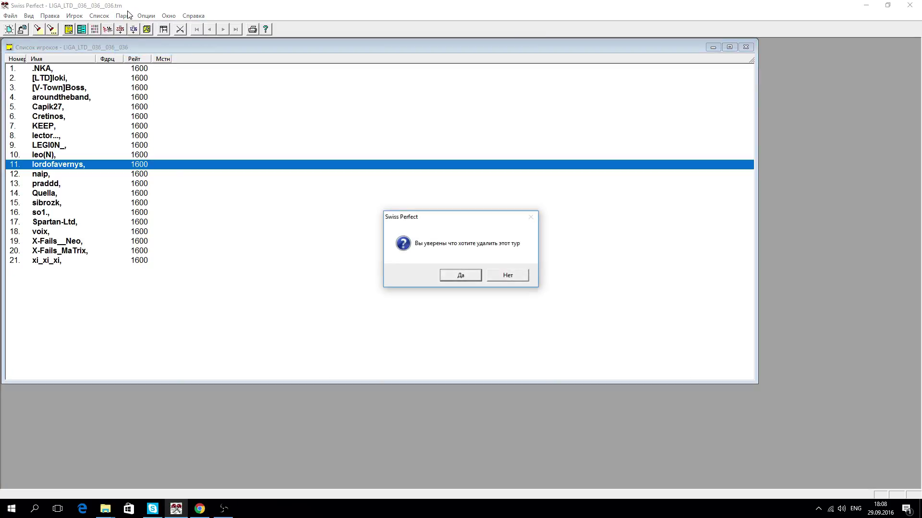
left_click(461, 276)
Pair round 1 automatically with the USCF method, giving White to the first player in the list.
left_click(145, 16)
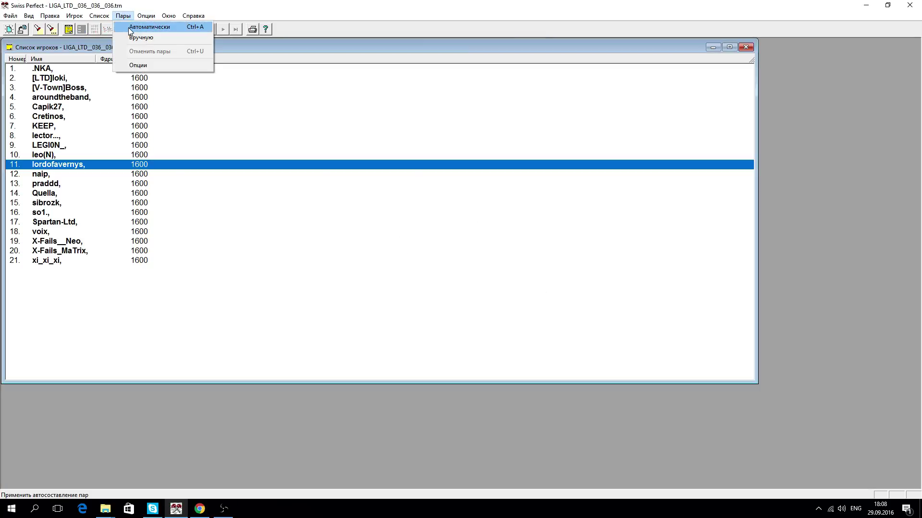
left_click(128, 27)
left_click(416, 219)
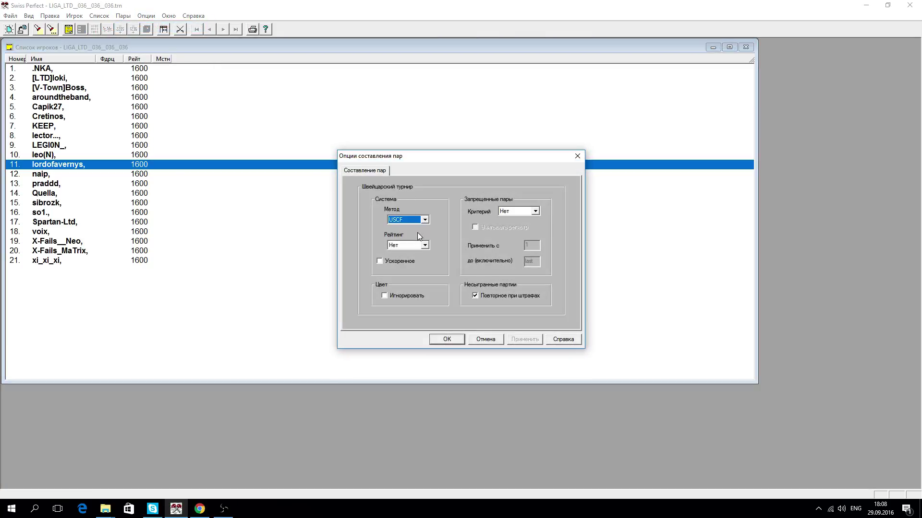
left_click(457, 339)
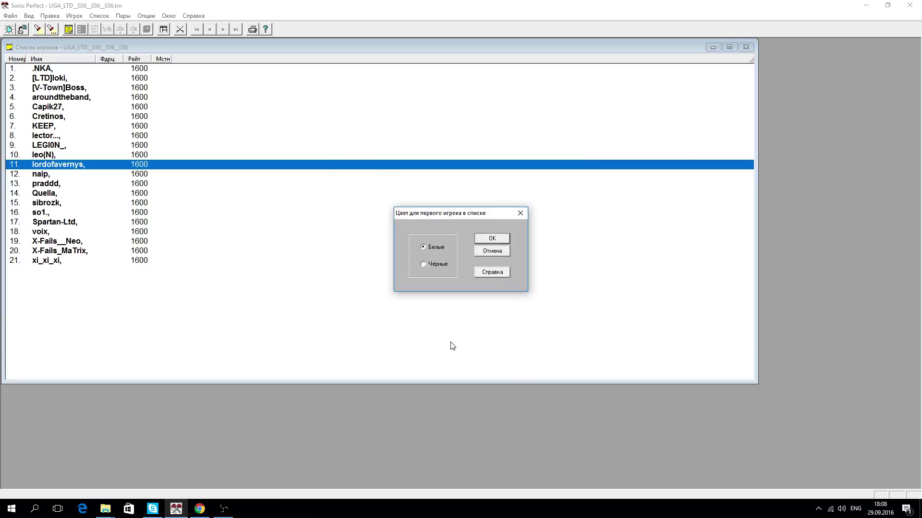
left_click(486, 241)
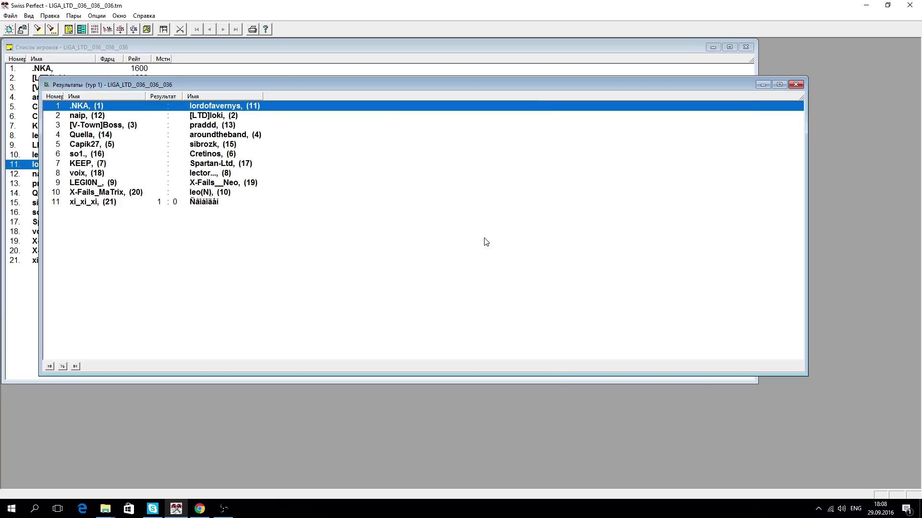
Close the round 1 results, cancel the USCF pairings and confirm deleting the round.
left_click(796, 84)
left_click(123, 15)
left_click(139, 51)
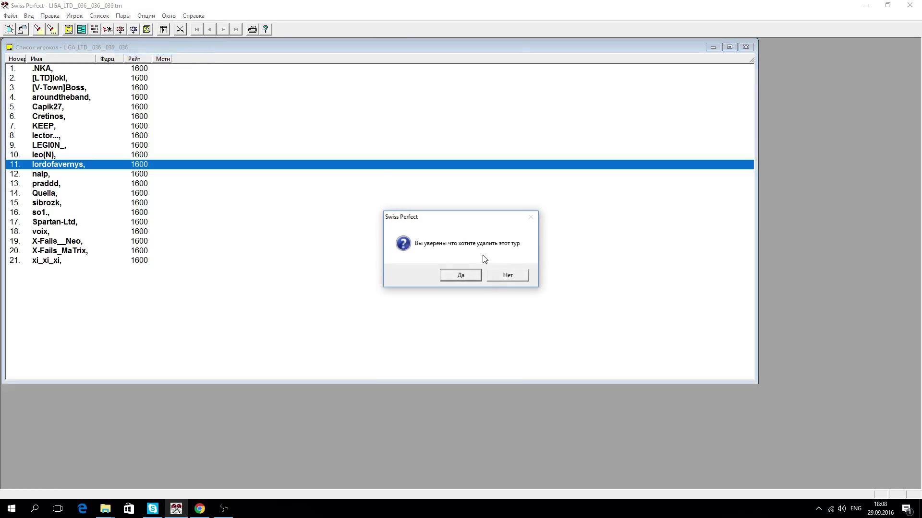
left_click(456, 278)
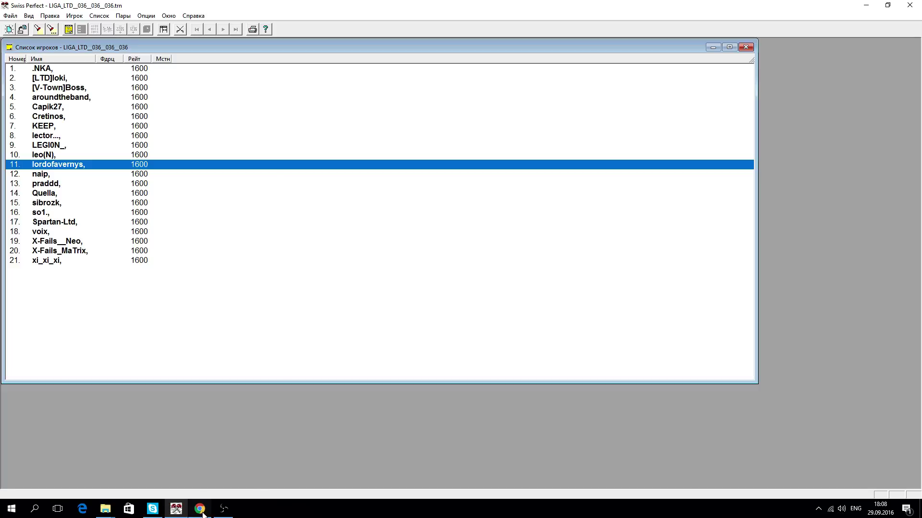
Check the club entries on the cards of players 1 and 2.
mouse_move(202, 514)
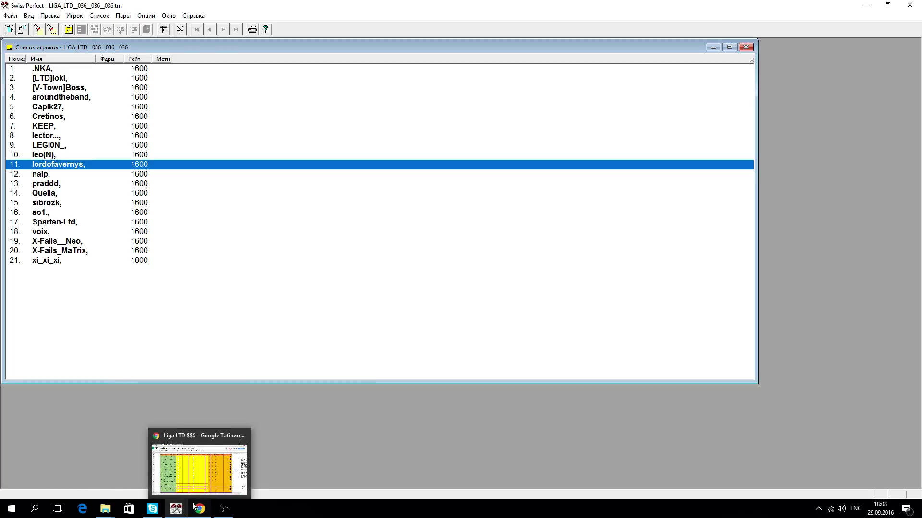
left_click(48, 72)
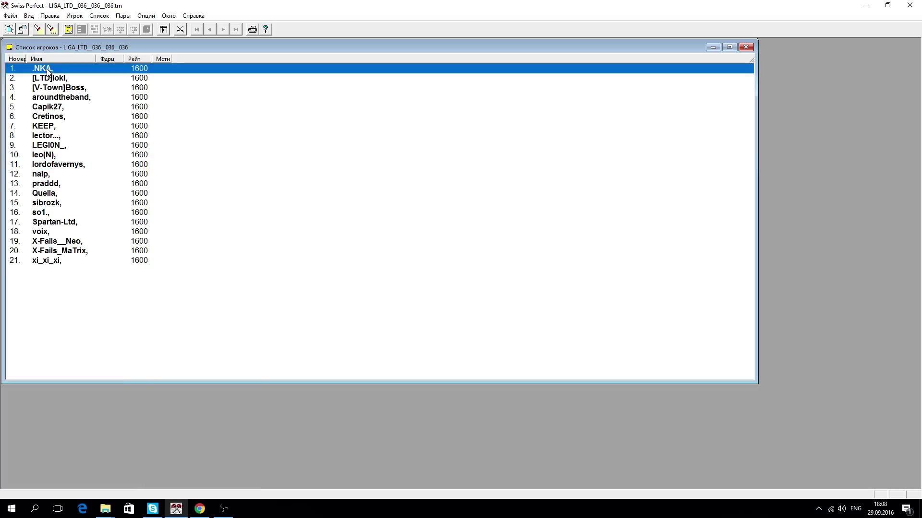
double_click(48, 72)
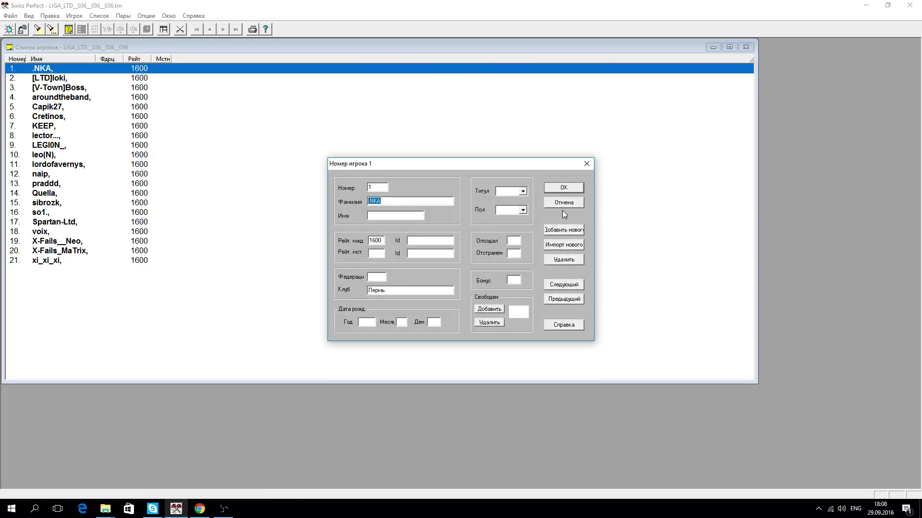
left_click(563, 202)
double_click(60, 80)
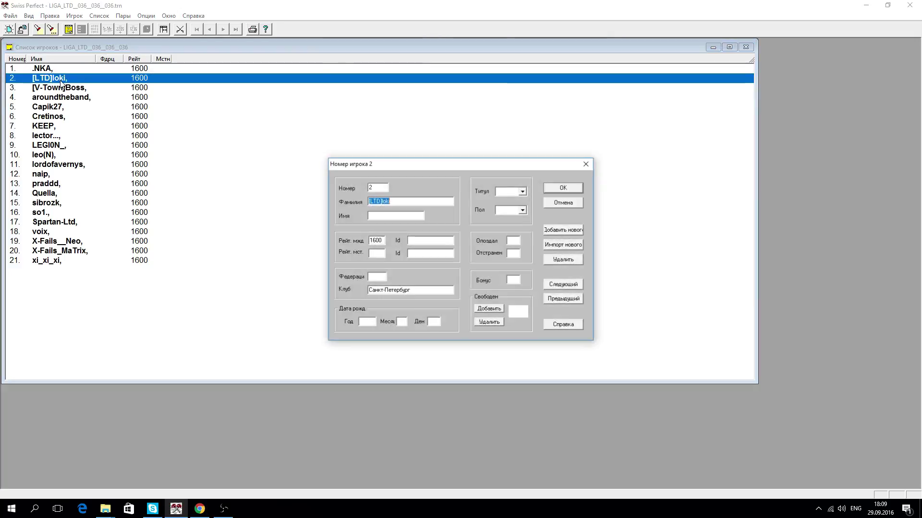
left_click(554, 192)
Look up player 3's city in the Liga LTD $$$ spreadsheet and enter it, Воронеж, as the club on the Swiss Perfect player card.
double_click(53, 88)
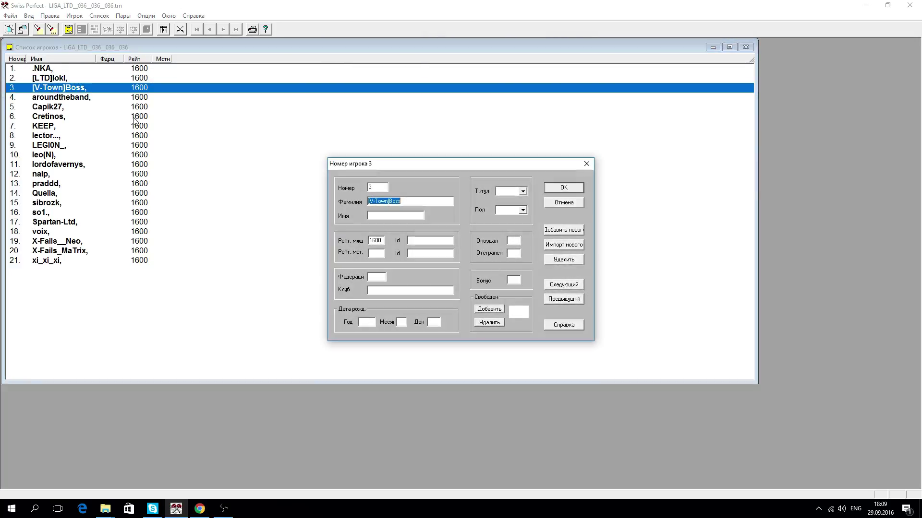
left_click(195, 511)
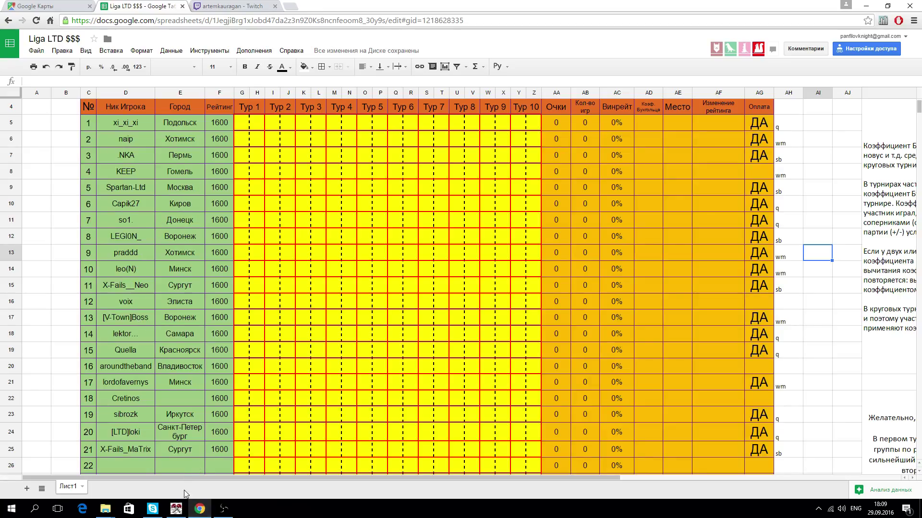
left_click(196, 511)
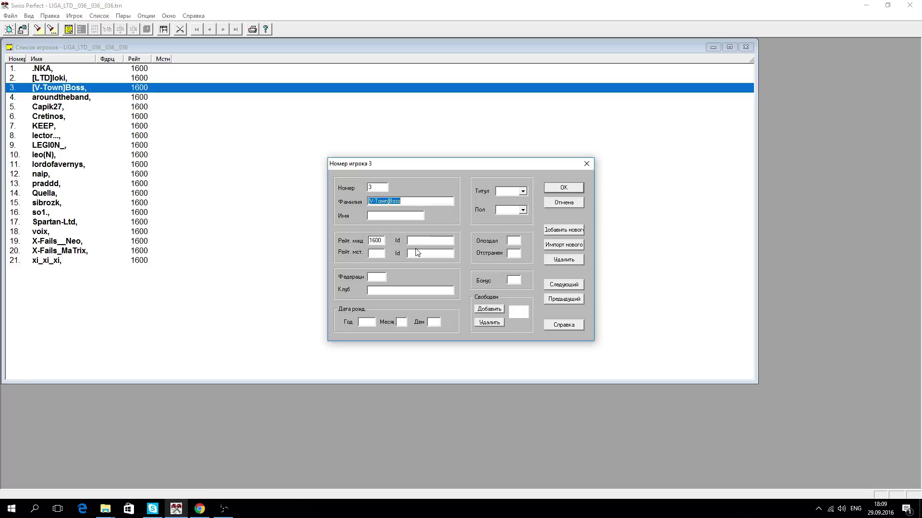
left_click(377, 291)
left_click(564, 188)
Set the club of player 4 to Владивосток and the club of player 5 to Киров.
double_click(114, 94)
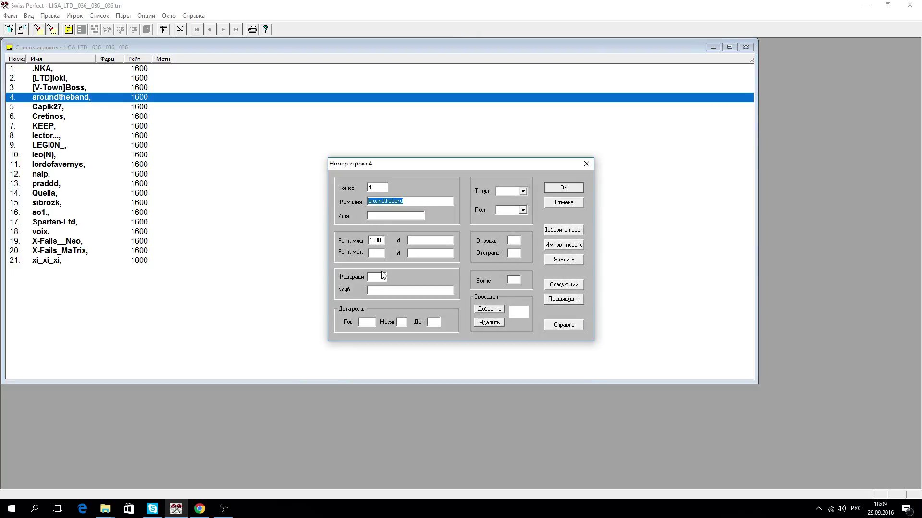
left_click(387, 292)
type("Владим")
left_click(552, 187)
double_click(85, 109)
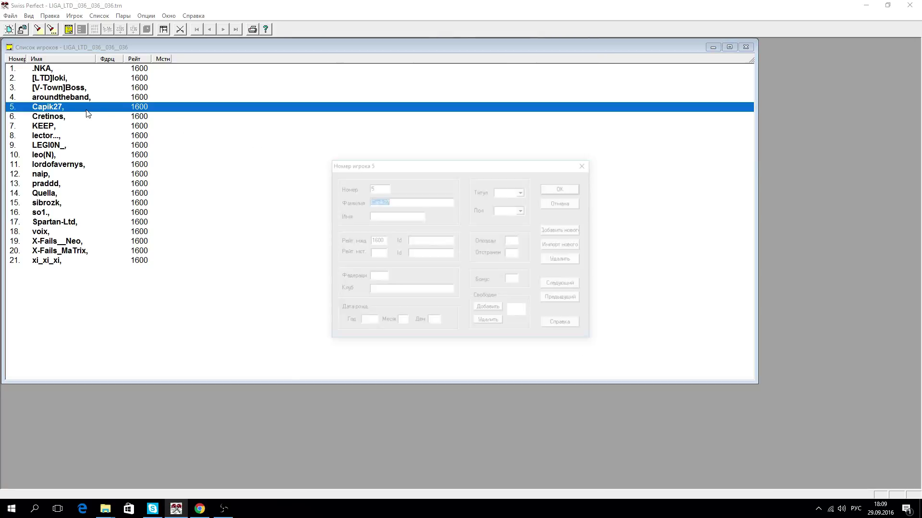
left_click(395, 292)
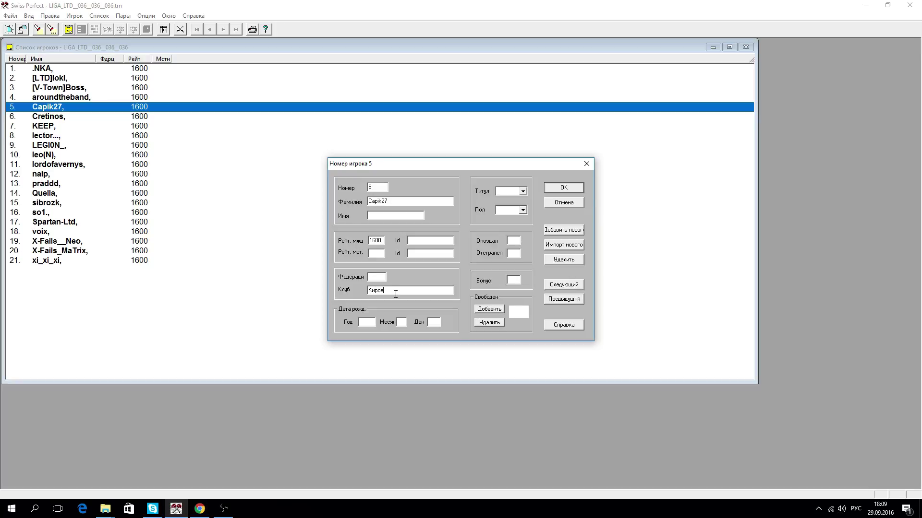
left_click(564, 187)
View player 6's card without editing it and check the cities listed in the Liga LTD $$$ spreadsheet.
double_click(74, 117)
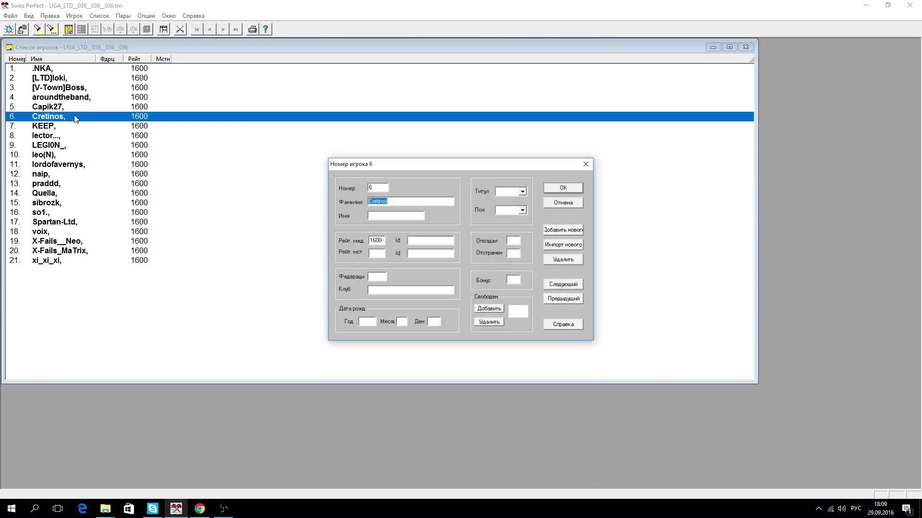
left_click(586, 164)
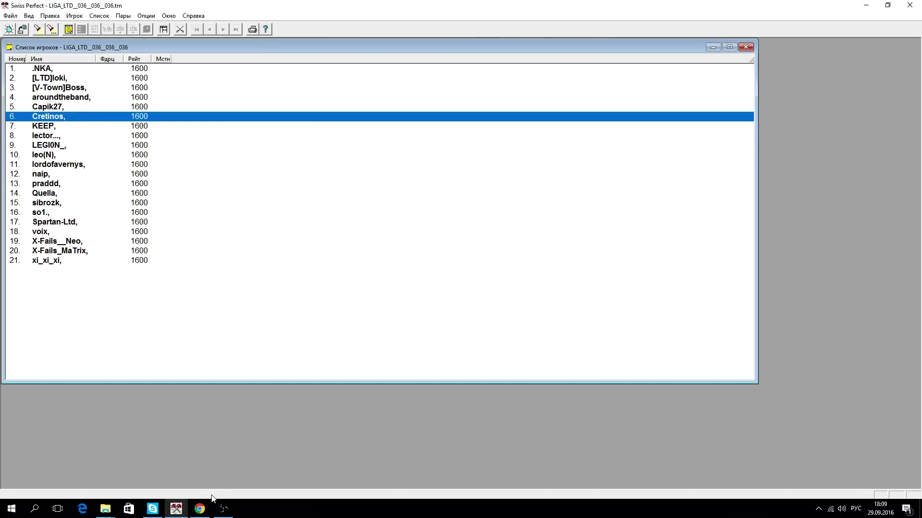
left_click(200, 509)
left_click(199, 509)
Set the club of player 7 to Гомель and save the card.
double_click(48, 126)
left_click(390, 294)
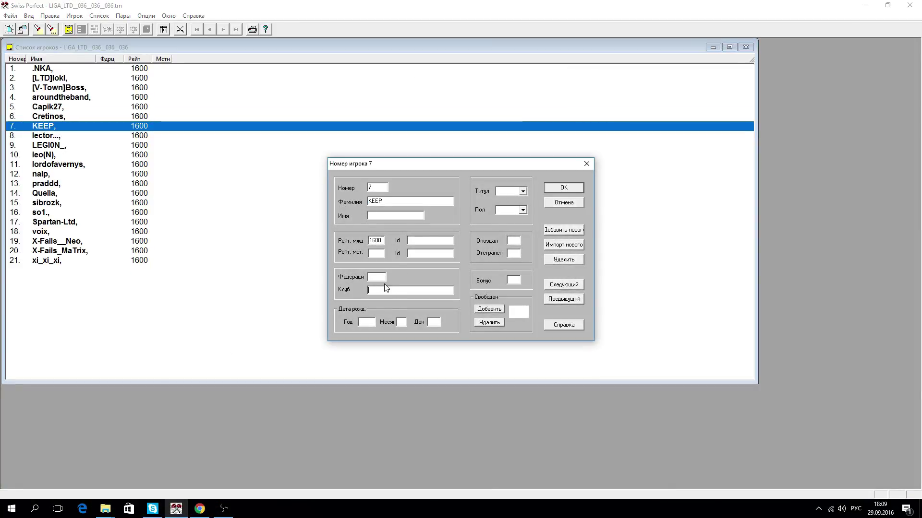
type("Гом")
key("BackSpace")
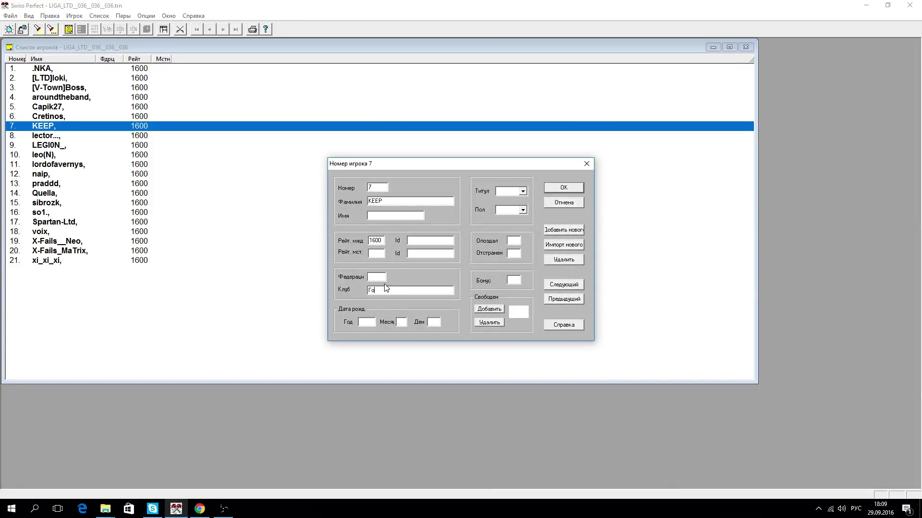
left_click(559, 189)
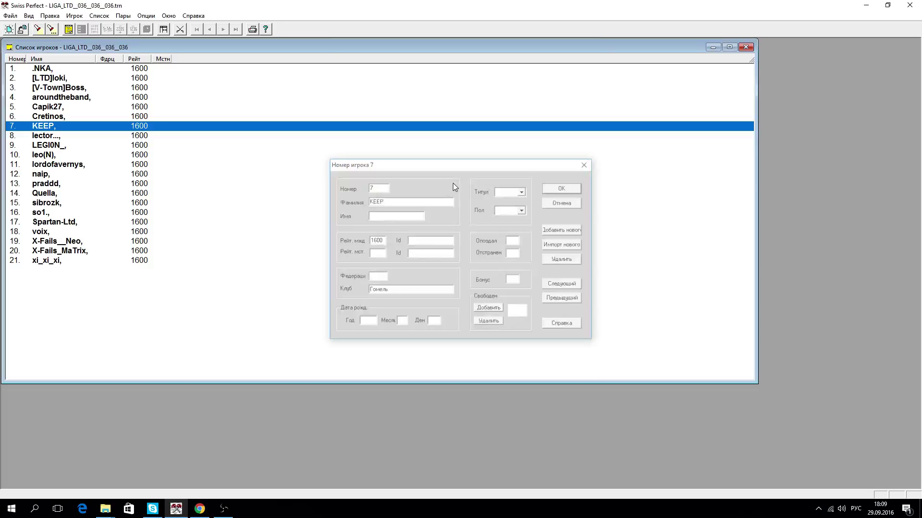
Look up player 8's city in the spreadsheet and enter it, Самара, as the club on the player card.
double_click(120, 136)
left_click(193, 511)
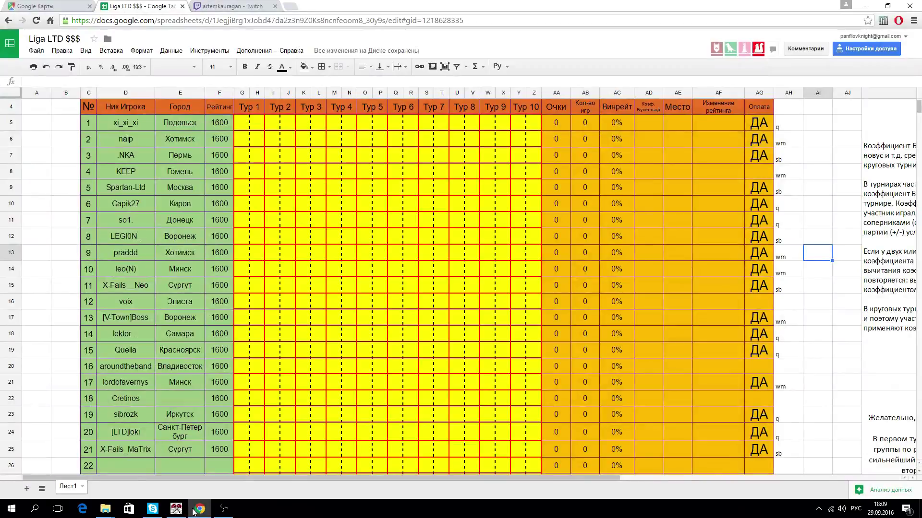
left_click(193, 511)
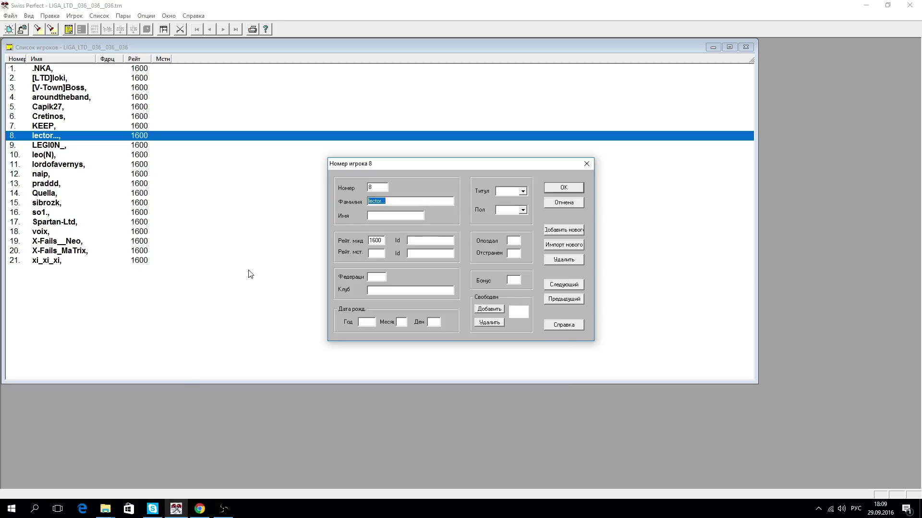
left_click(373, 292)
left_click(548, 188)
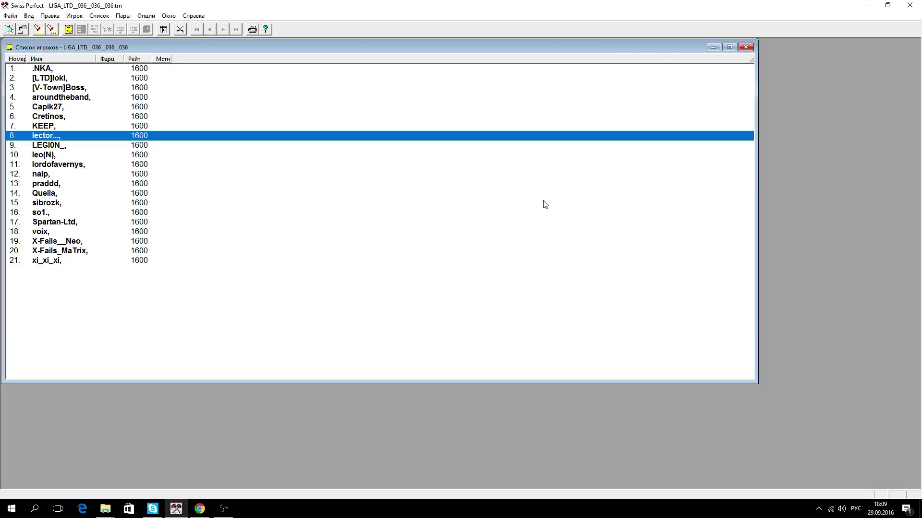
Look up player 9's city in the spreadsheet and save Воронеж as the club on the player card.
left_click(204, 511)
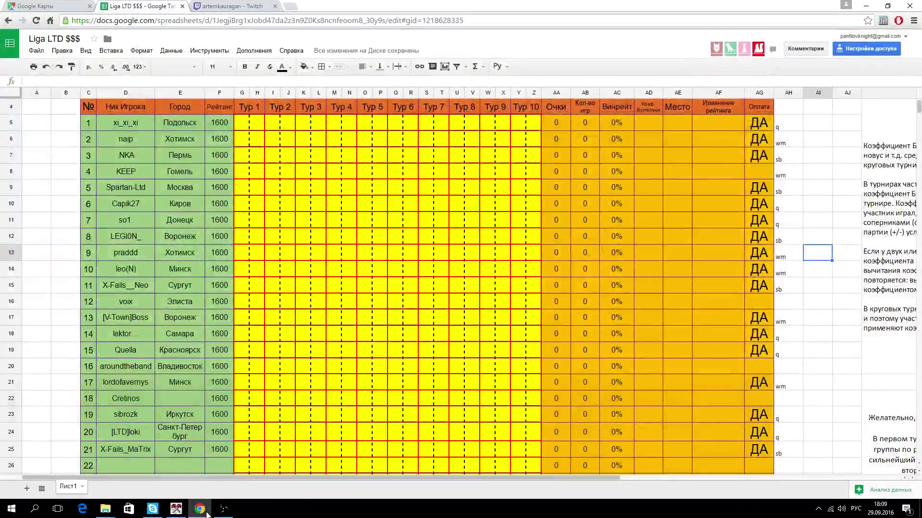
left_click(206, 513)
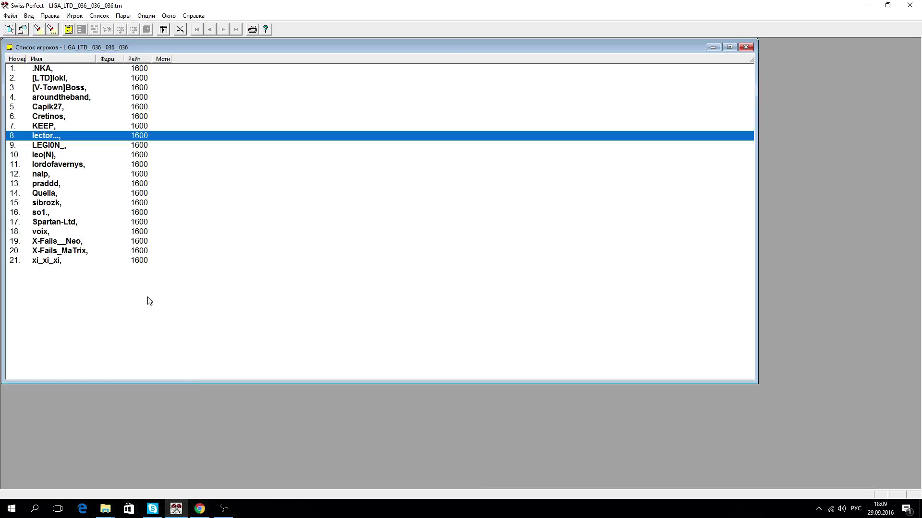
left_click(69, 146)
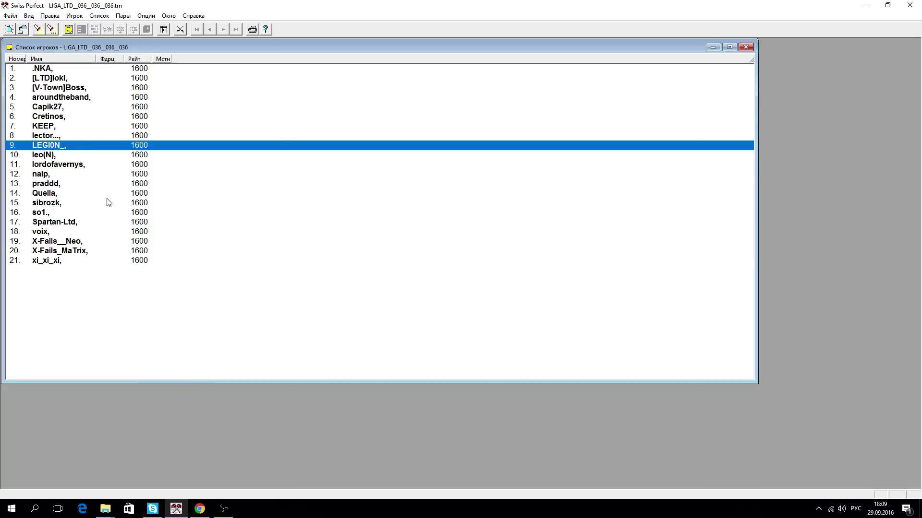
double_click(48, 145)
left_click(374, 290)
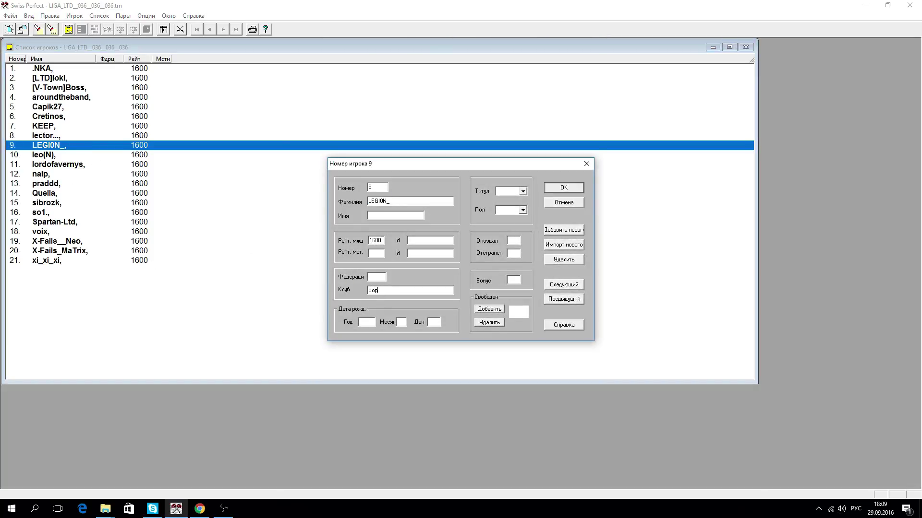
type("Воронеж")
left_click(561, 187)
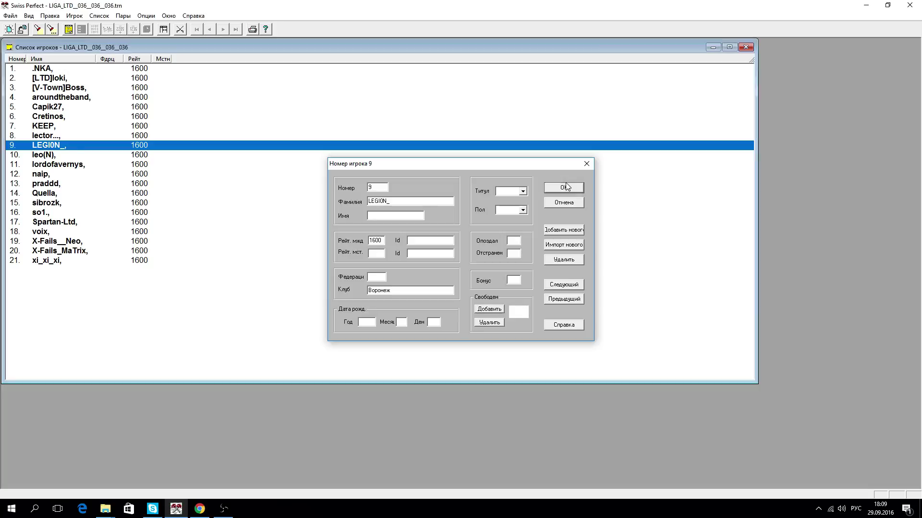
Enter Минск as the club of player 10 and save the card.
left_click(44, 155)
double_click(43, 155)
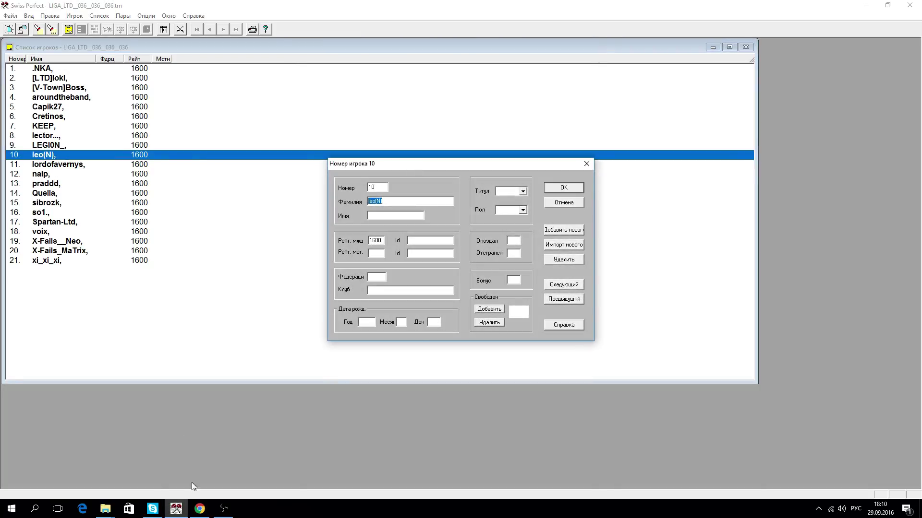
left_click(371, 294)
type("Минск")
left_click(577, 188)
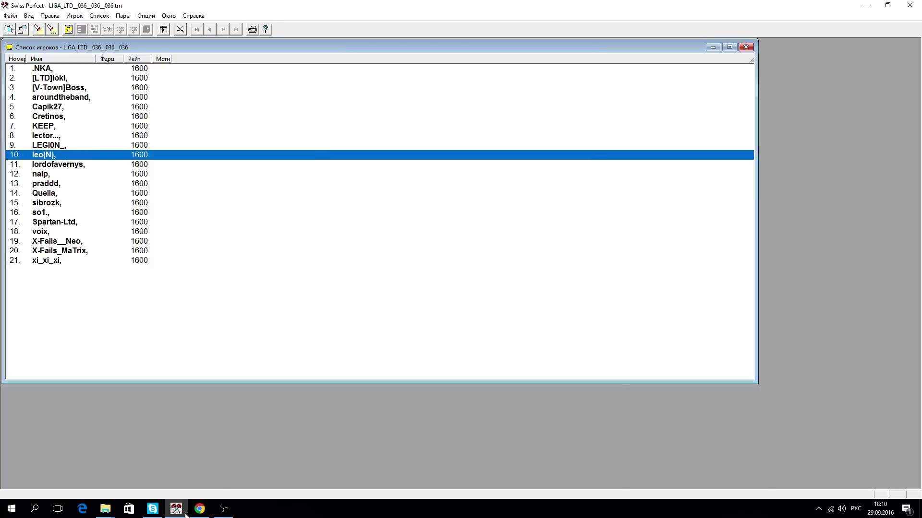
Check player 11's city in the spreadsheet and set the club on the player card to Минск.
left_click(200, 510)
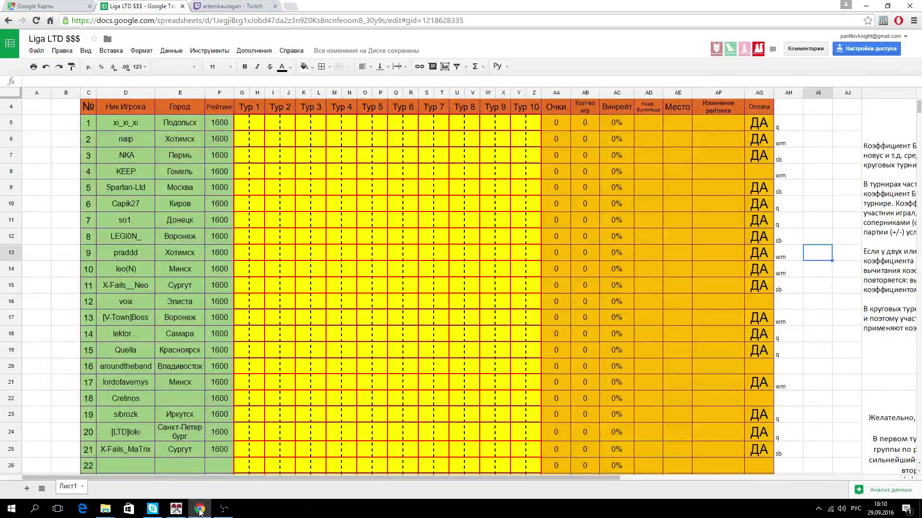
left_click(199, 510)
double_click(68, 166)
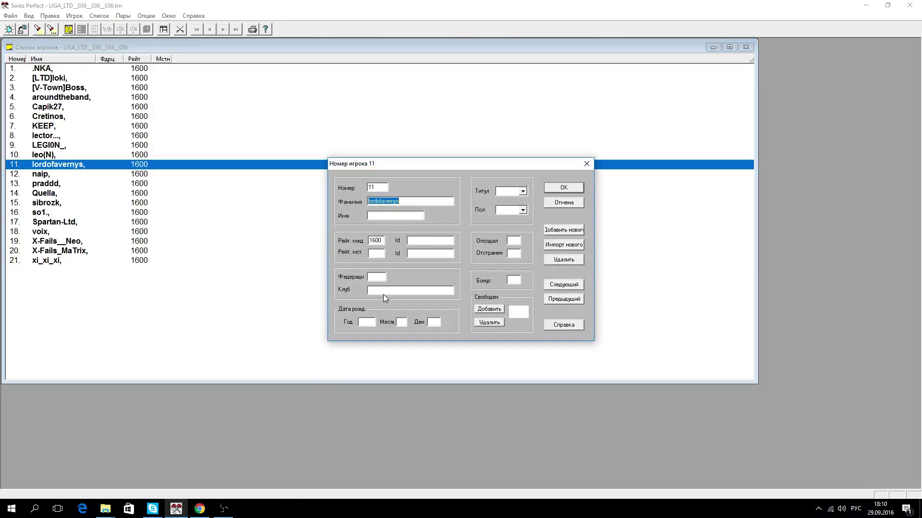
left_click(383, 290)
type("M")
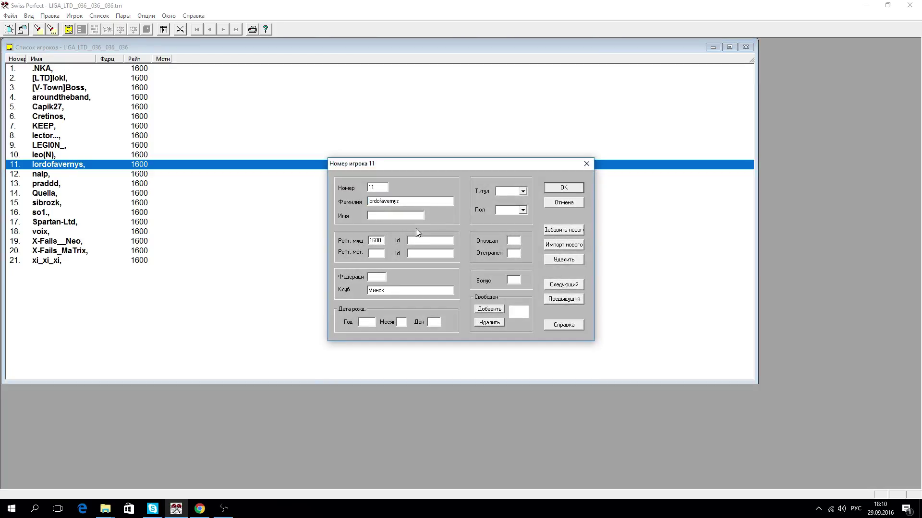
left_click(563, 187)
Set the club of players 12 and 13 to Хотимск, saving each card.
double_click(53, 175)
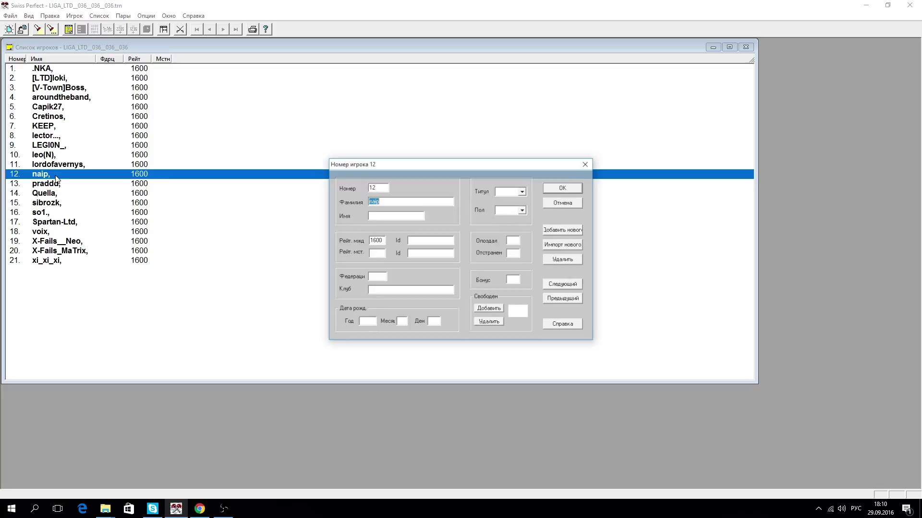
left_click(397, 289)
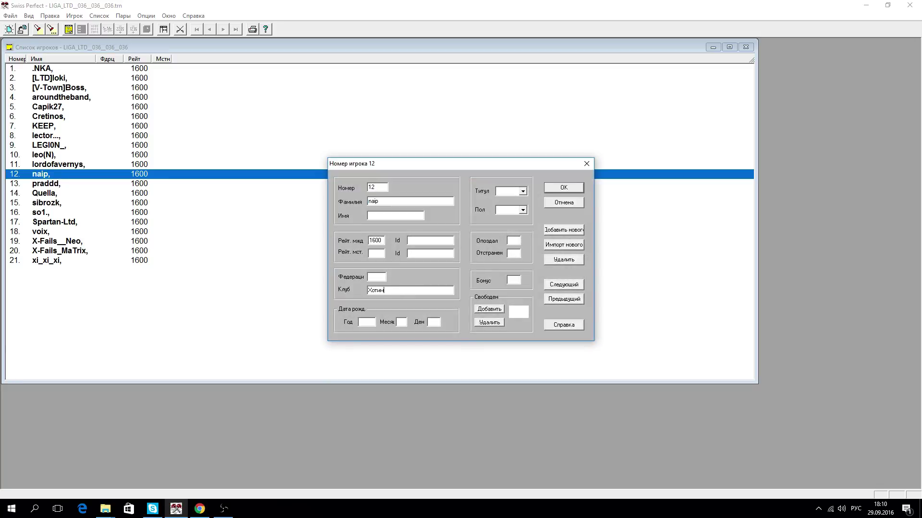
left_click(564, 188)
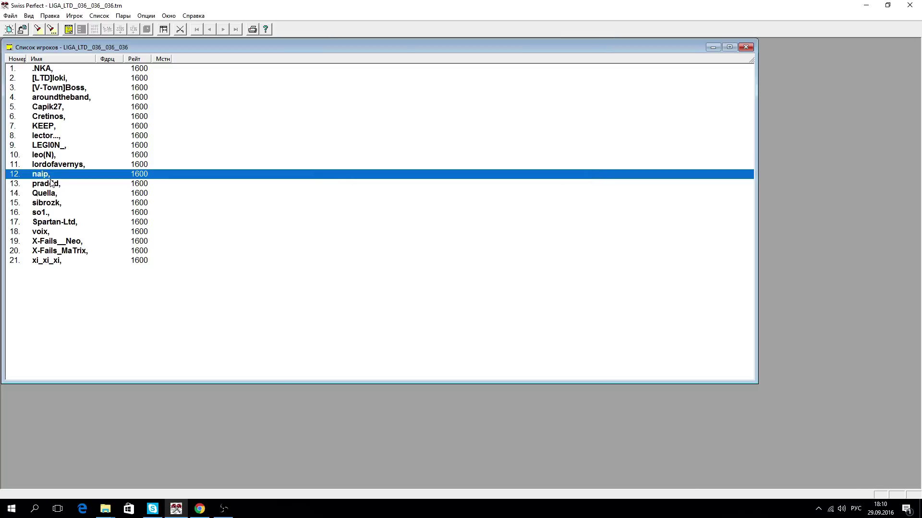
double_click(53, 184)
left_click(396, 288)
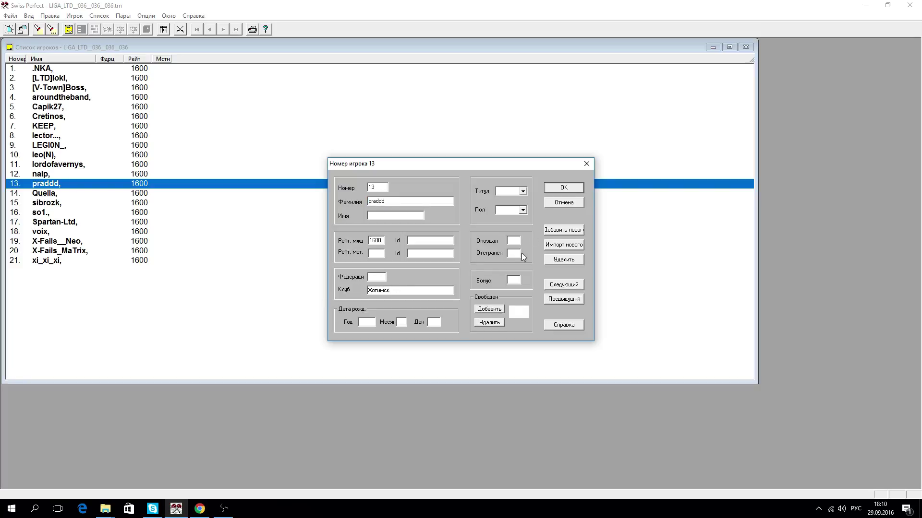
left_click(577, 187)
Look up player 14's city in the spreadsheet and save Красноярск as the club on the player card.
left_click(196, 512)
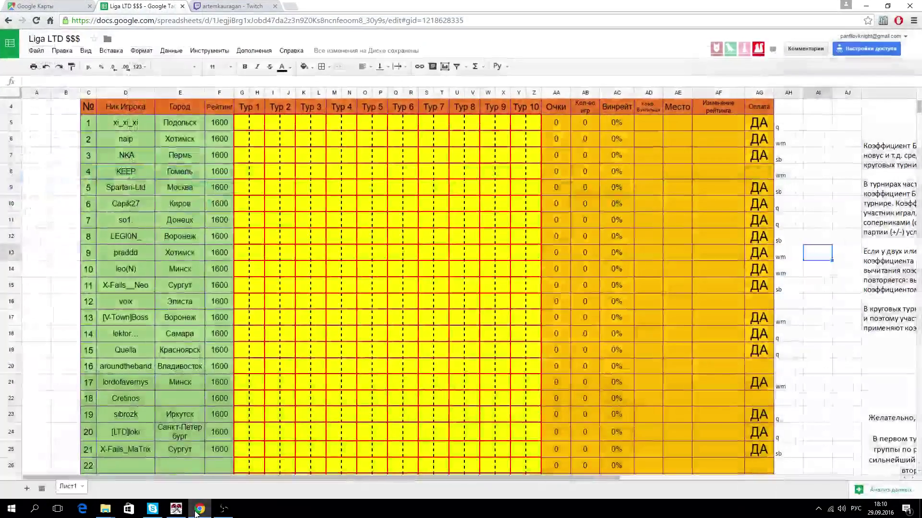
left_click(176, 509)
double_click(43, 194)
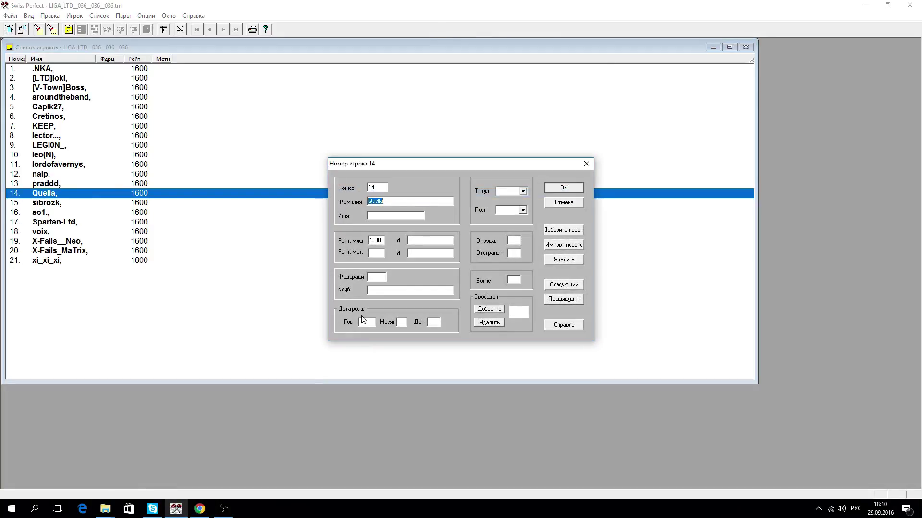
left_click(379, 288)
type("Красно")
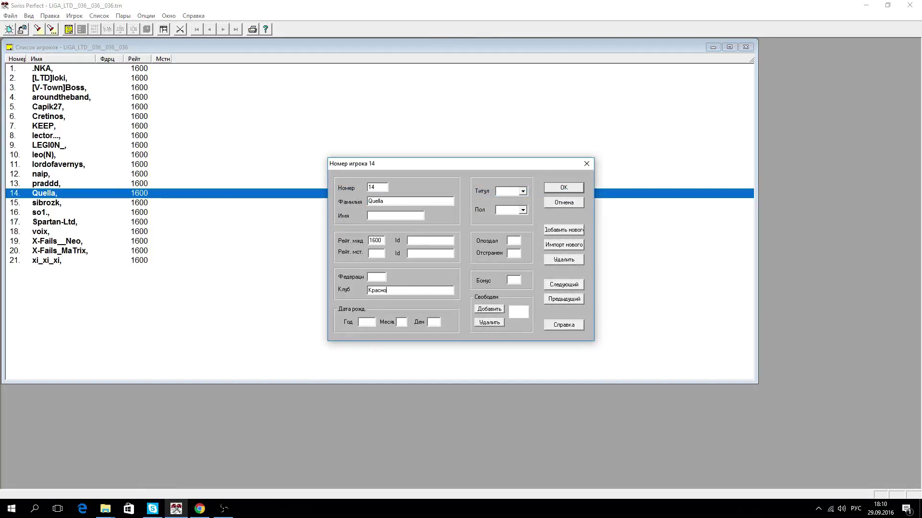
type("ярск")
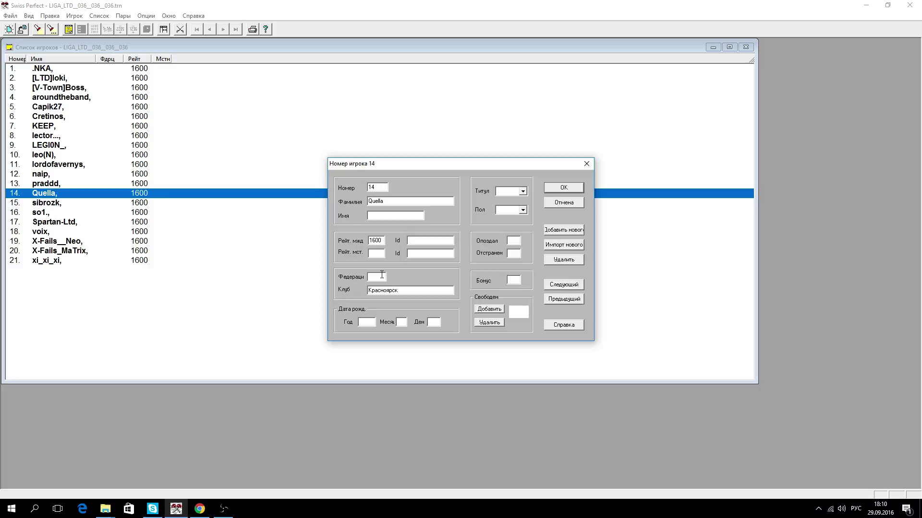
left_click(565, 187)
Check player 15's city in the spreadsheet, enter Иркутск as the club and save the card.
left_click(199, 510)
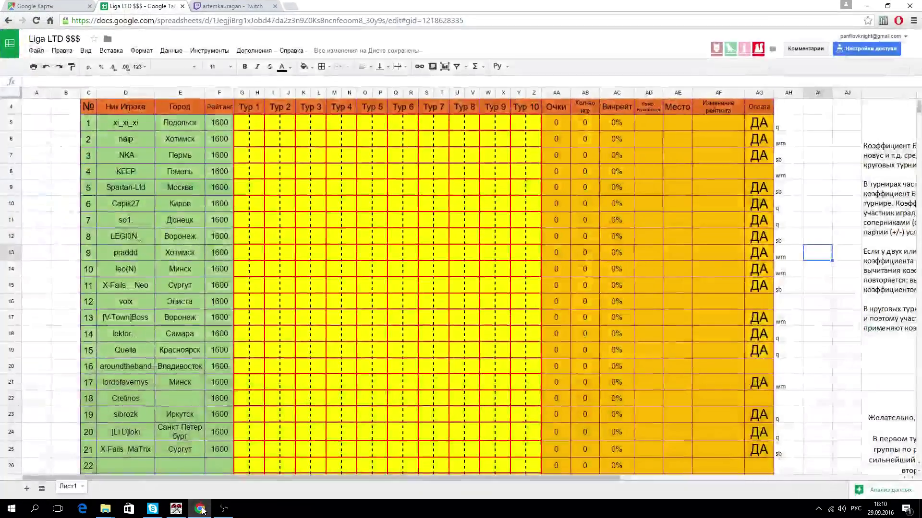
left_click(176, 510)
double_click(48, 203)
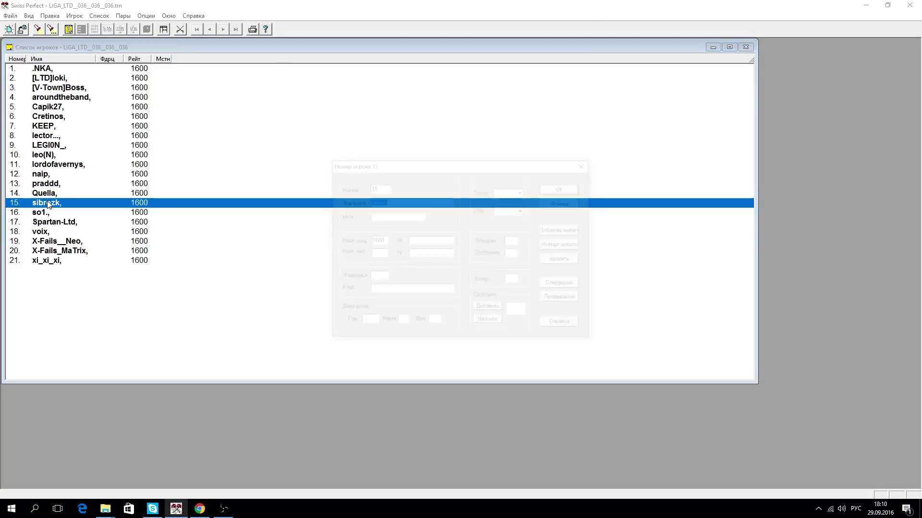
left_click(377, 289)
type("Иркутск")
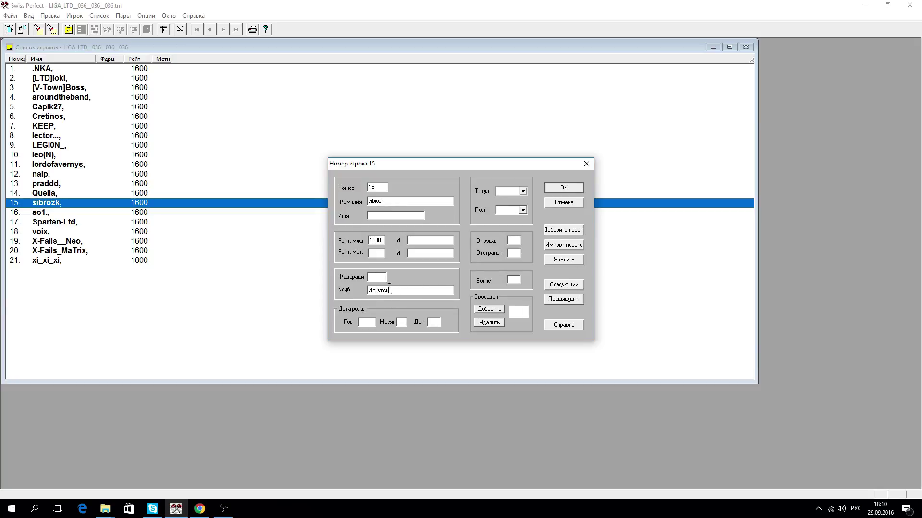
left_click(576, 186)
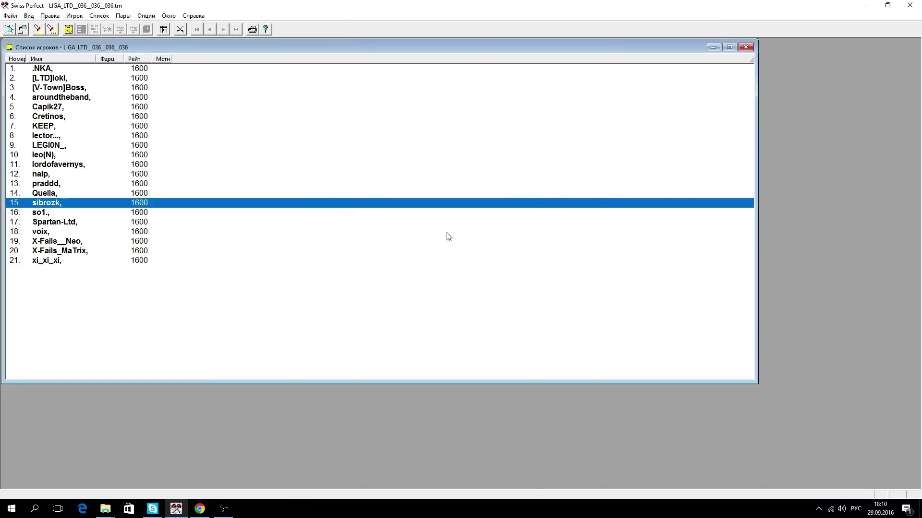
Find player 16's city in the spreadsheet and save Донецк as the club on the player card.
left_click(199, 509)
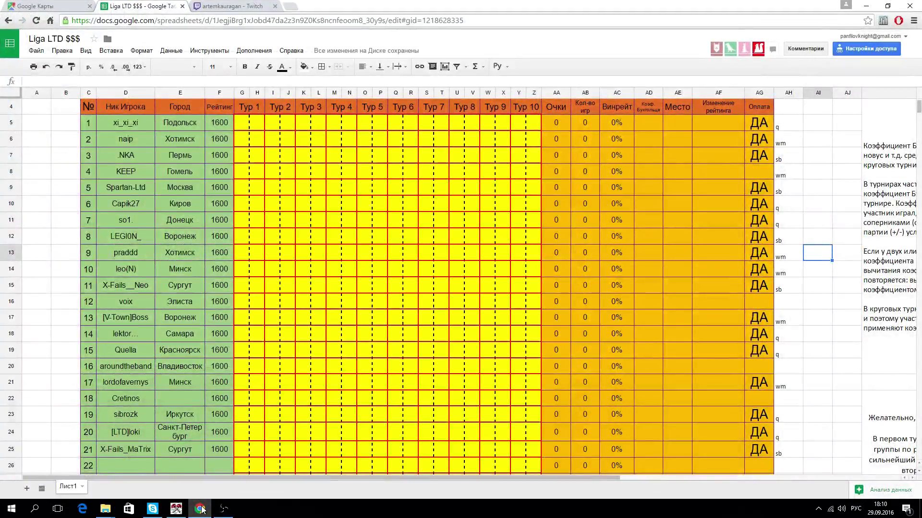
left_click(199, 509)
left_click(224, 509)
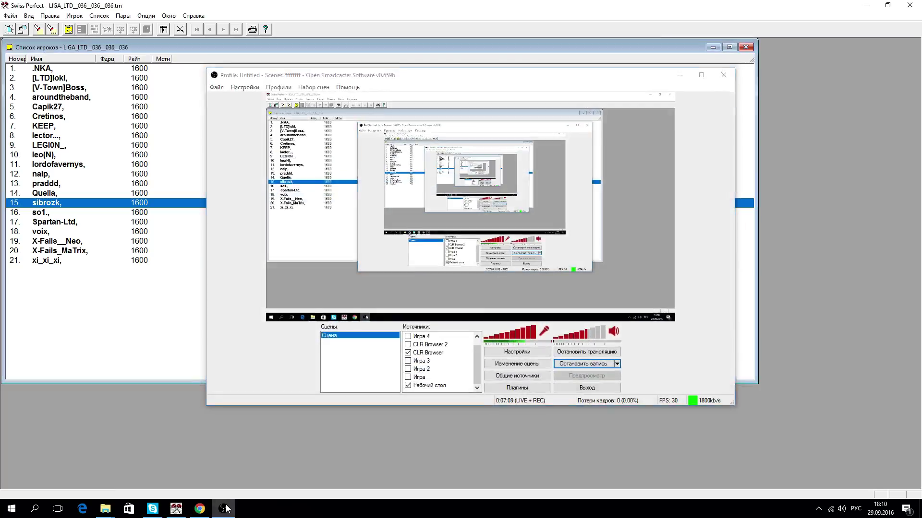
left_click(225, 509)
double_click(43, 212)
left_click(385, 288)
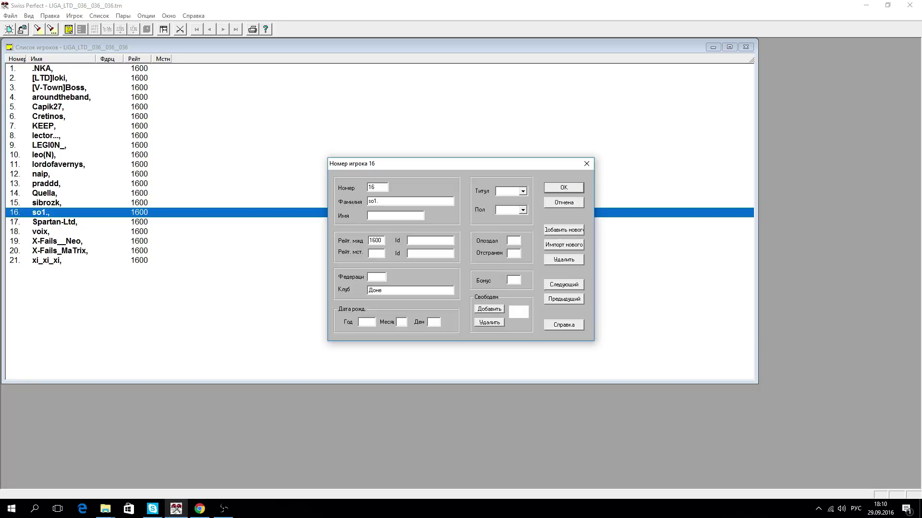
left_click(563, 187)
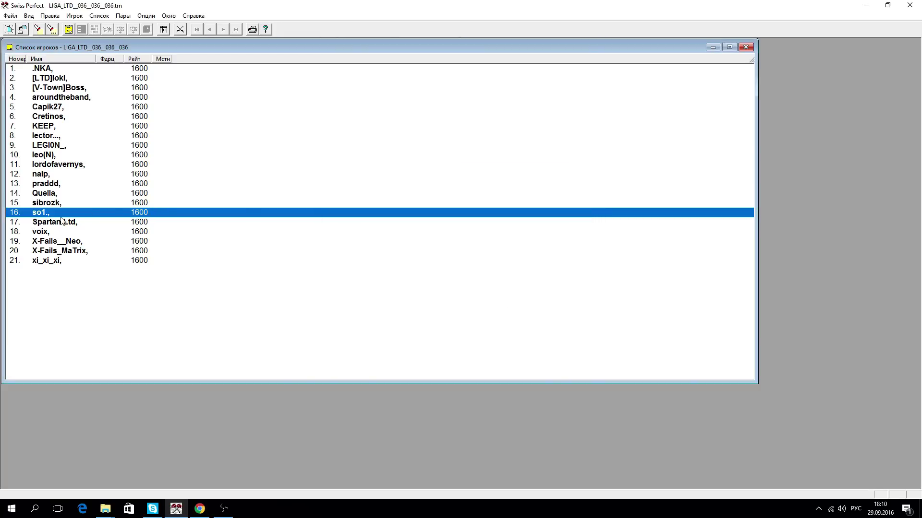
Open player 17's card, check the city in the spreadsheet and save Москва as the club.
double_click(52, 222)
left_click(200, 508)
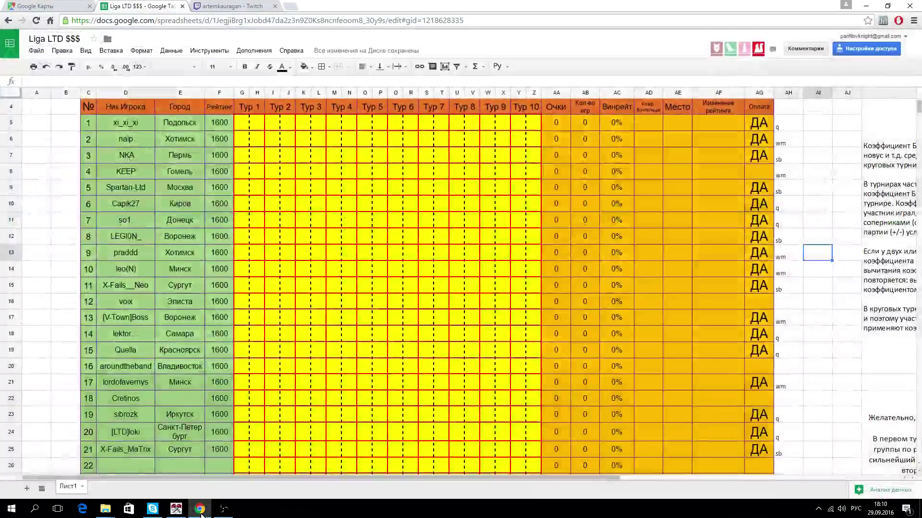
left_click(201, 511)
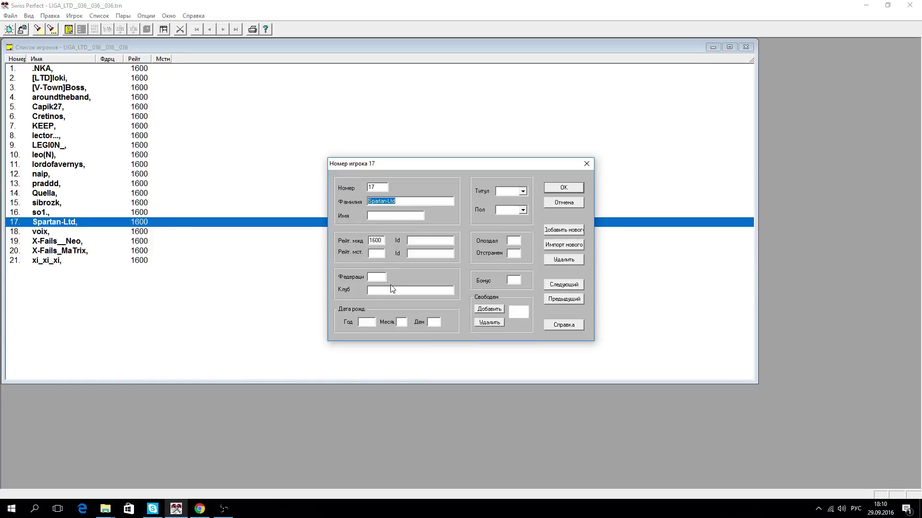
left_click(391, 289)
left_click(565, 188)
Set the club of player 18 to Элиста and save the card.
double_click(38, 235)
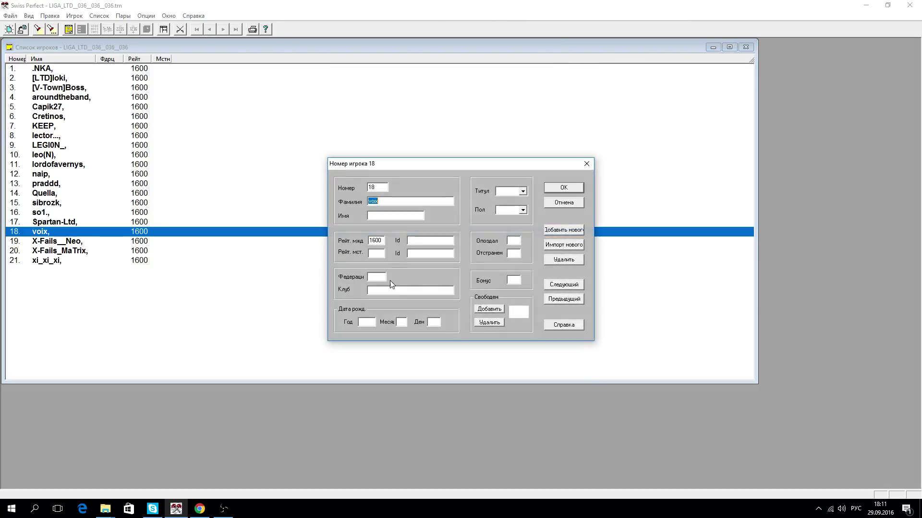
left_click(394, 291)
key("Return")
Enter Сугрут as the club of player 19 and save the card.
double_click(52, 241)
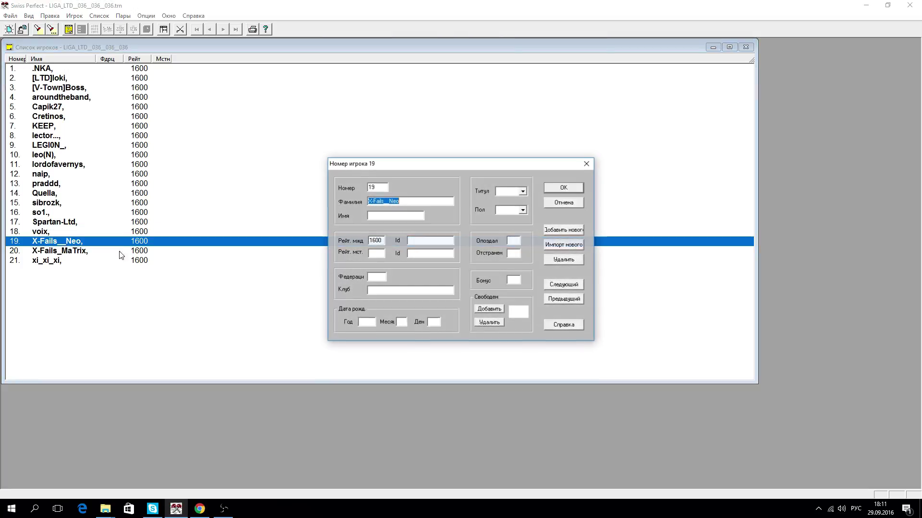
left_click(378, 291)
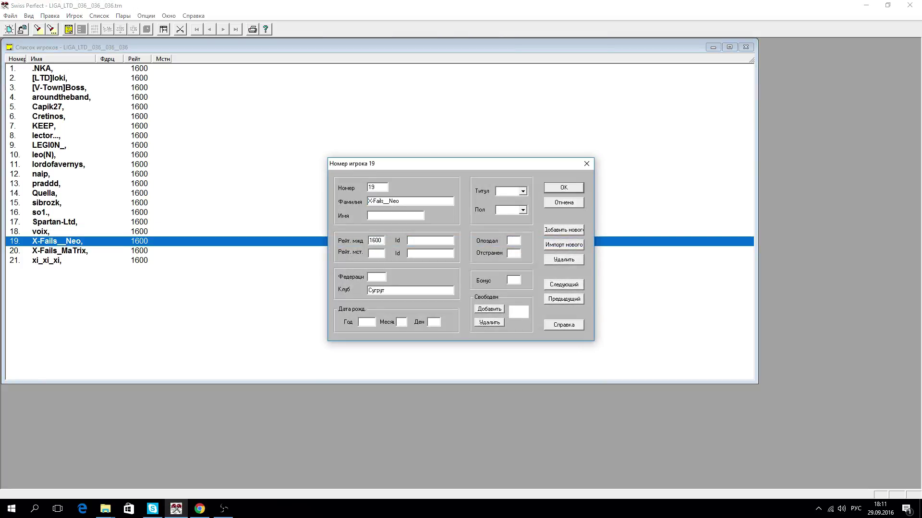
left_click(563, 187)
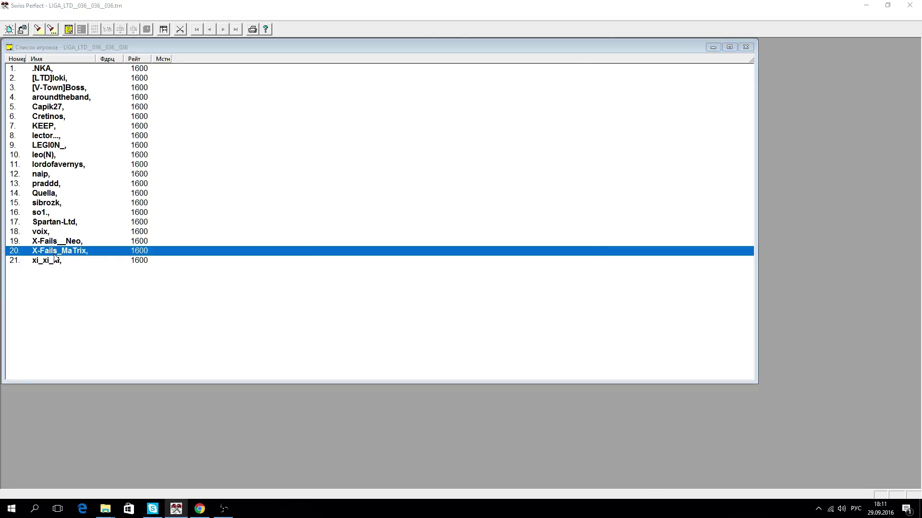
Set the club of player 20 to Сургут and save the card.
double_click(55, 253)
left_click(398, 291)
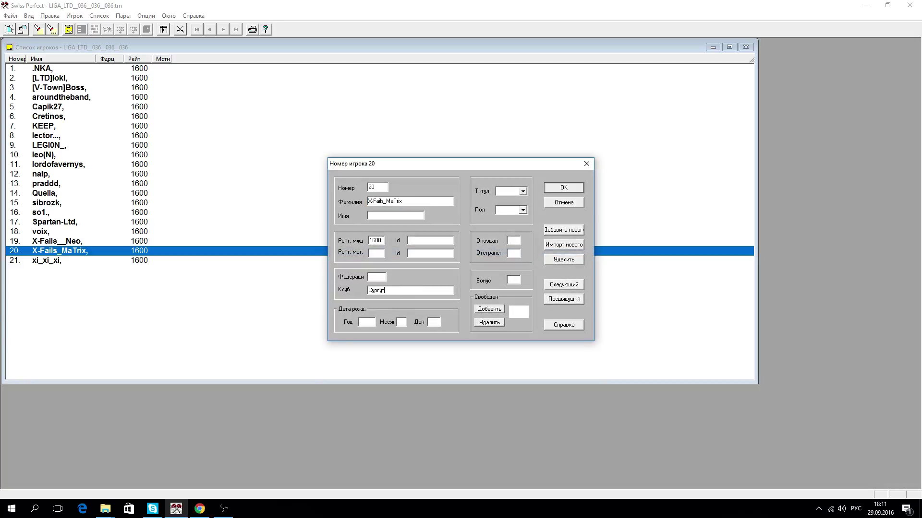
left_click(555, 187)
Reopen player 19's card, correct the misspelled club to Сургут and save it.
double_click(422, 241)
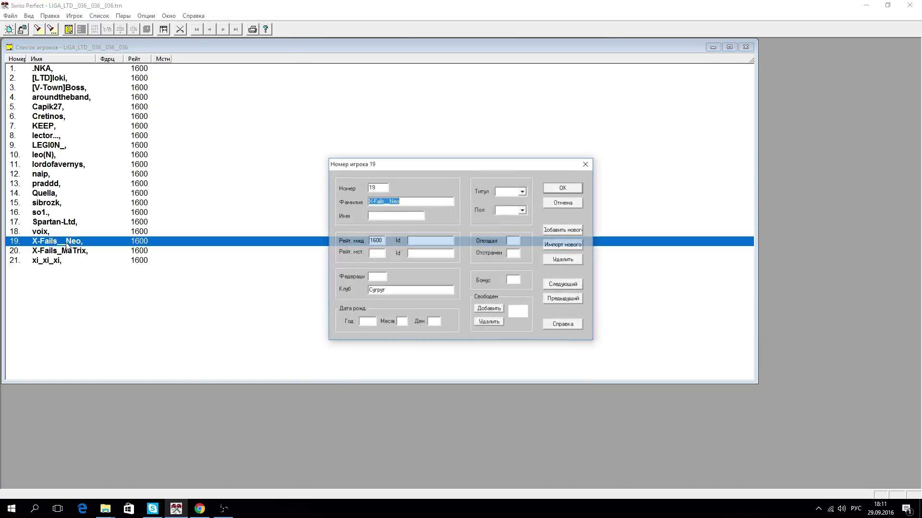
left_click_drag(403, 294, 344, 291)
type("Су")
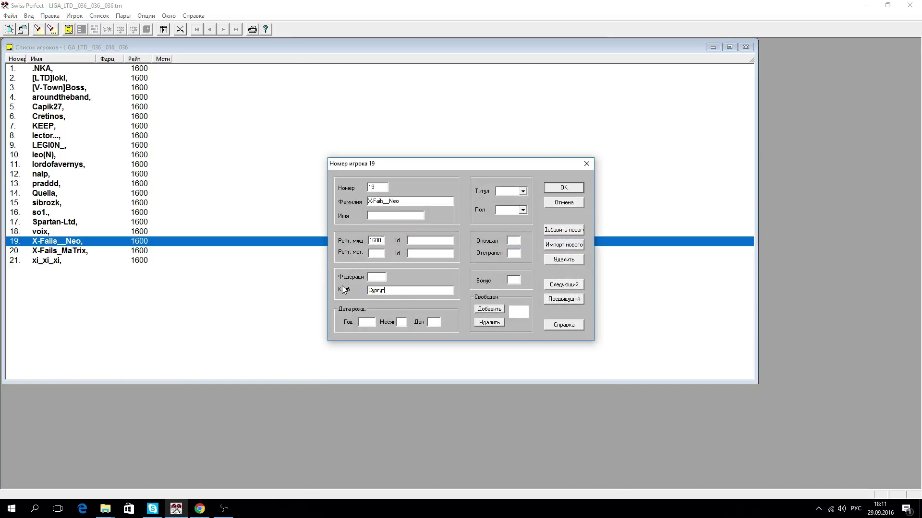
left_click(563, 188)
Enter Подольск as the club of player 21 and save the card.
double_click(45, 262)
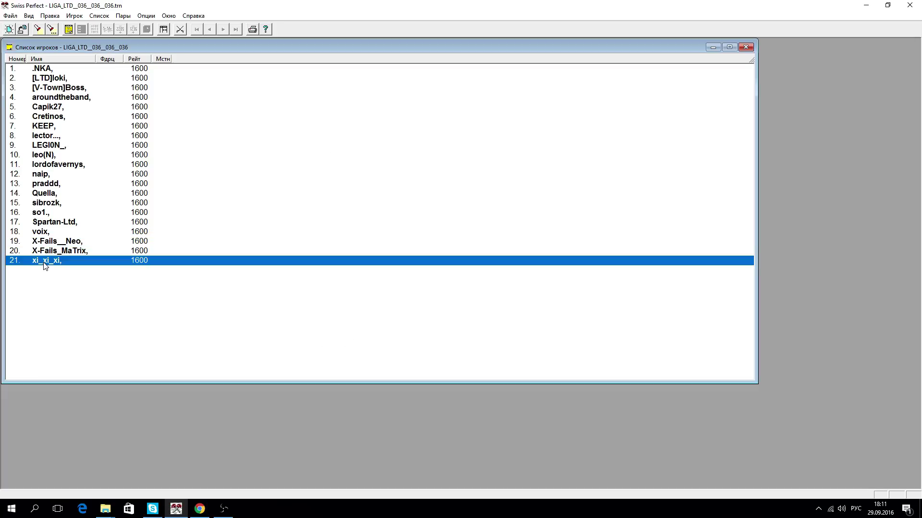
left_click(382, 290)
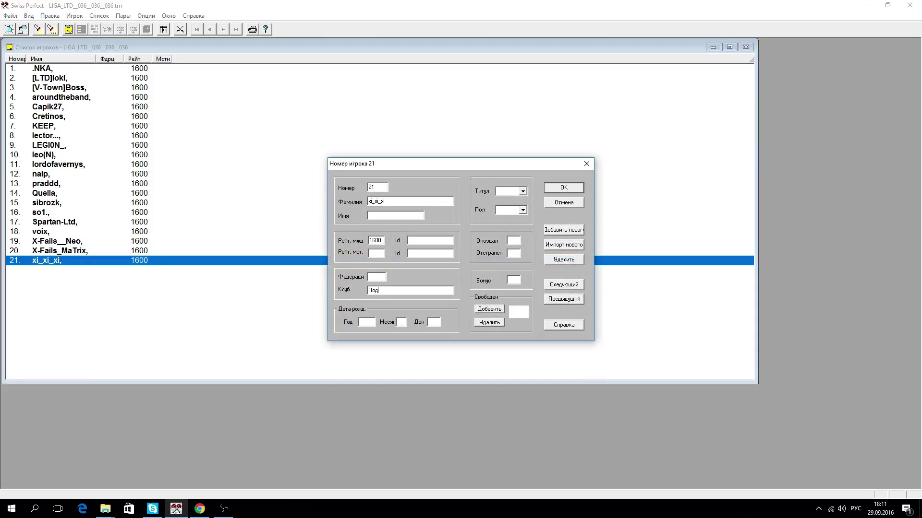
left_click(565, 187)
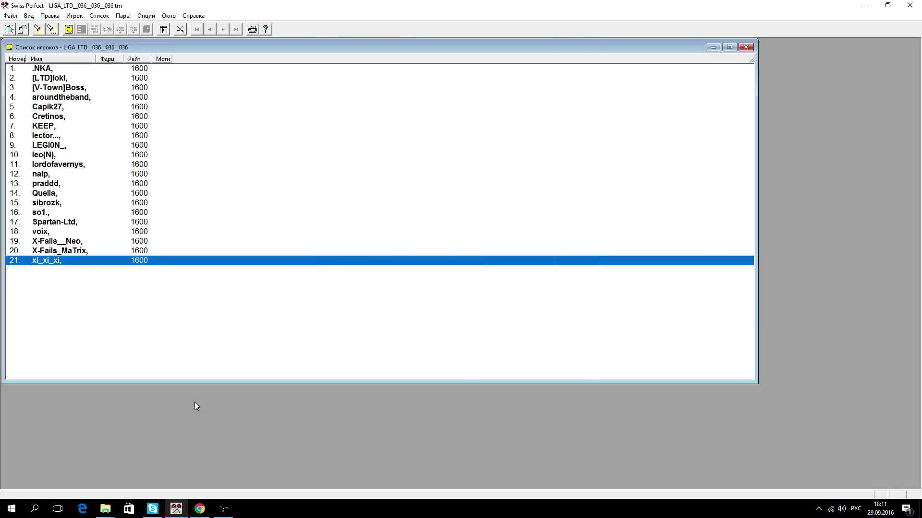
Switch to Skype, look through the recent conversations and open the chat with the contact who was asked about playing the league.
left_click(154, 509)
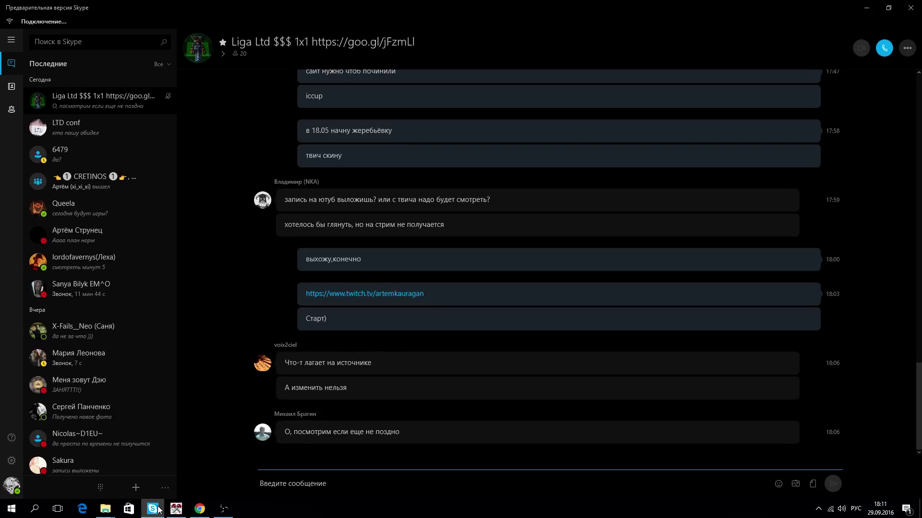
scroll(125, 370, "down", 6)
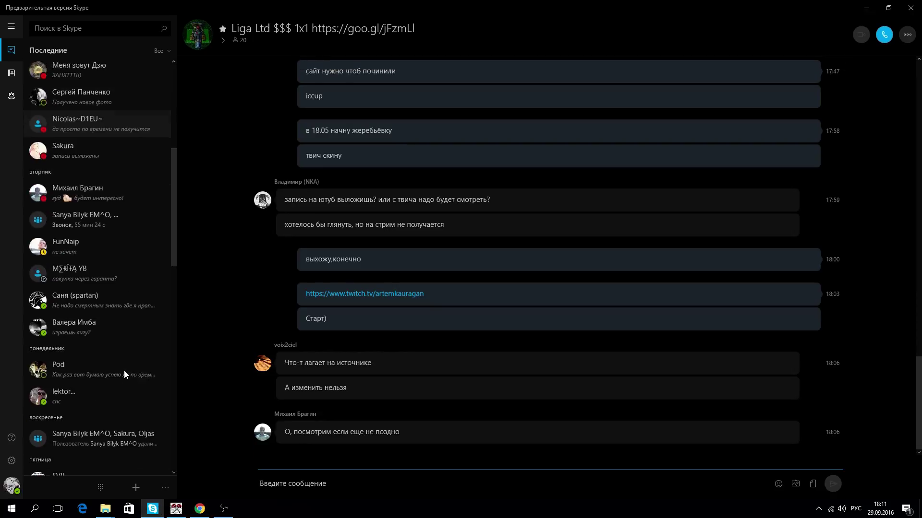
scroll(123, 374, "down", 8)
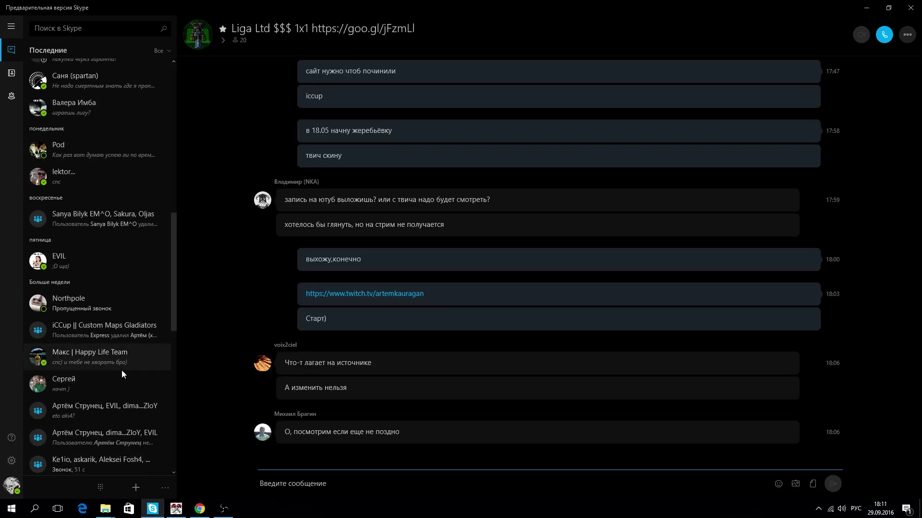
scroll(117, 374, "down", 6)
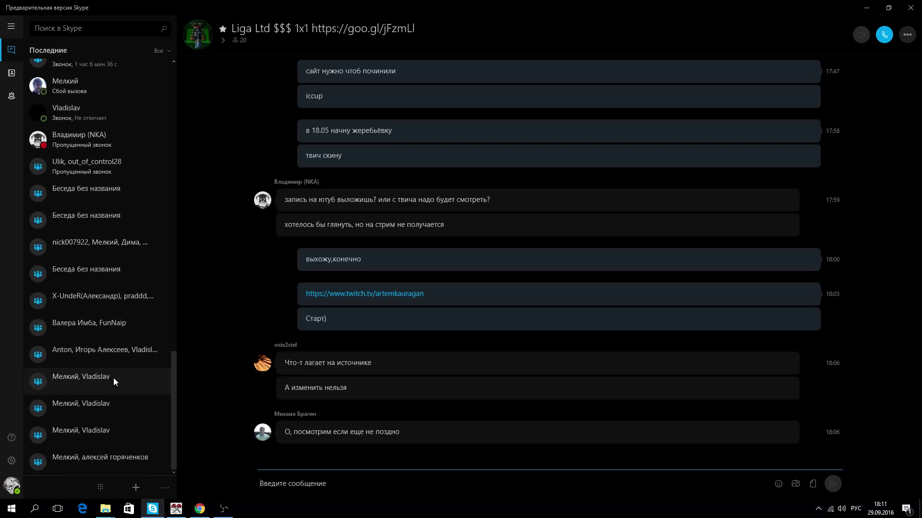
scroll(102, 432, "up", 10)
scroll(94, 373, "up", 8)
scroll(91, 368, "down", 10)
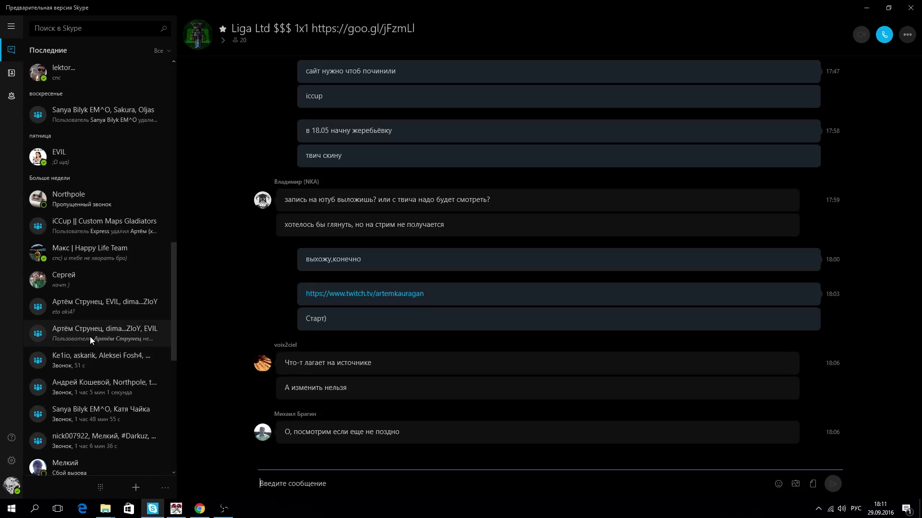
scroll(90, 336, "down", 4)
scroll(89, 336, "up", 10)
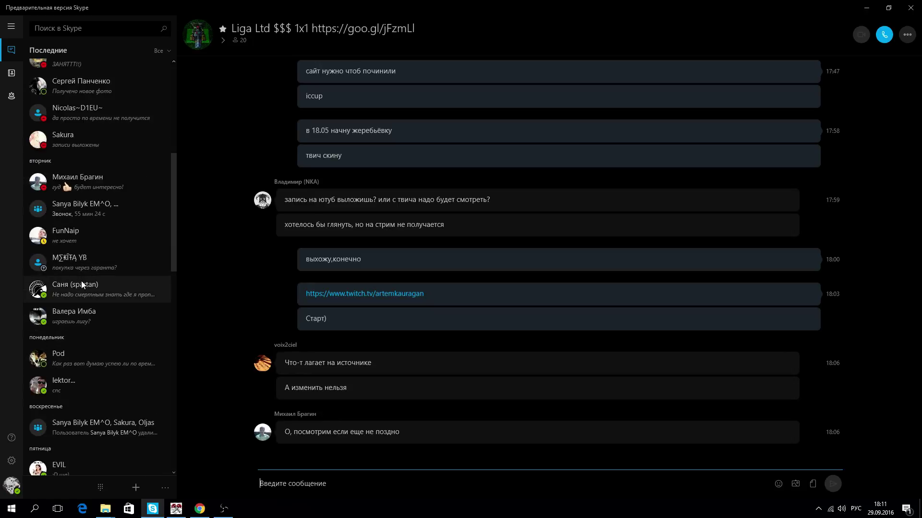
scroll(82, 281, "up", 6)
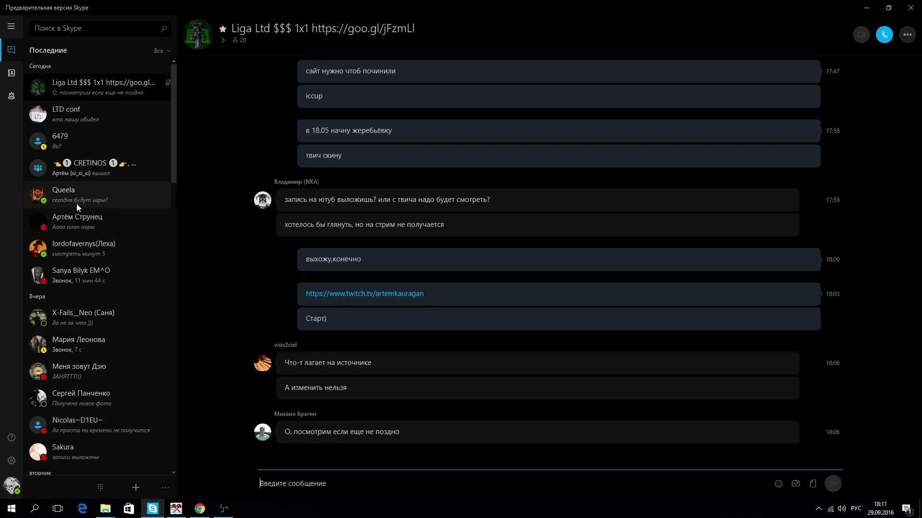
scroll(75, 205, "down", 6)
left_click(88, 309)
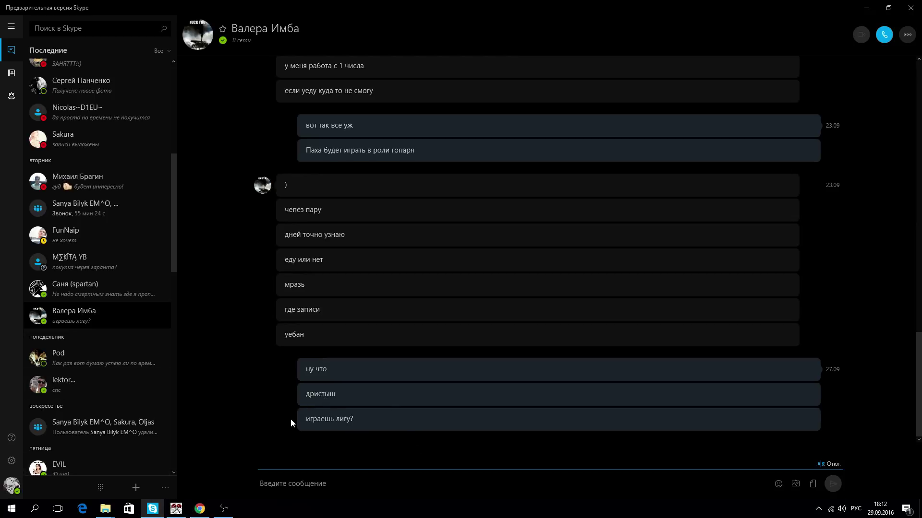
Load iccup.com in a new Chrome tab to check the site, and bring up the Open Broadcaster Software window.
mouse_move(199, 509)
left_click(200, 509)
left_click(290, 5)
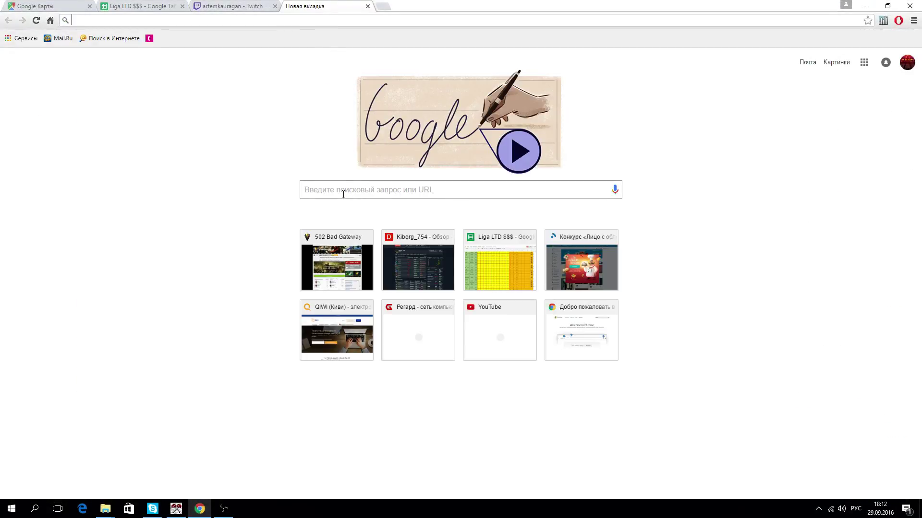
type("ш")
key("BackSpace")
key("alt+shift")
type("iccup.com")
key("Return")
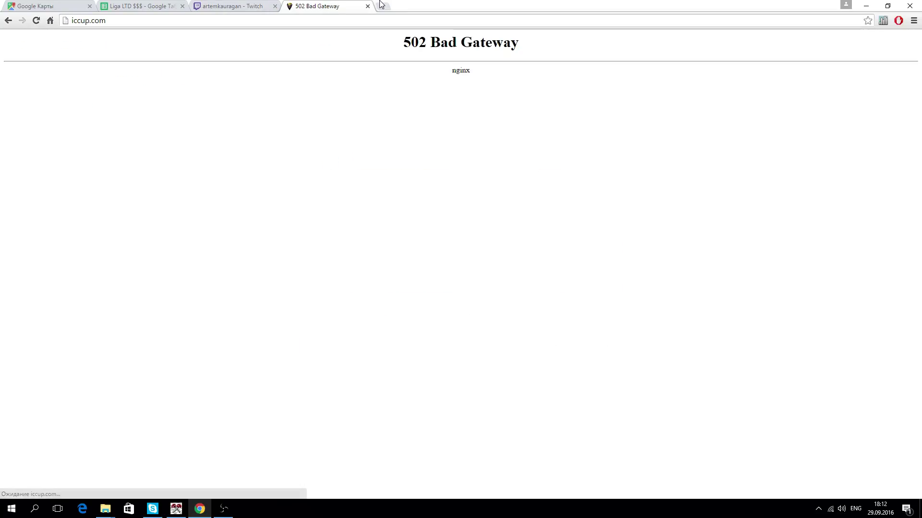
left_click(225, 510)
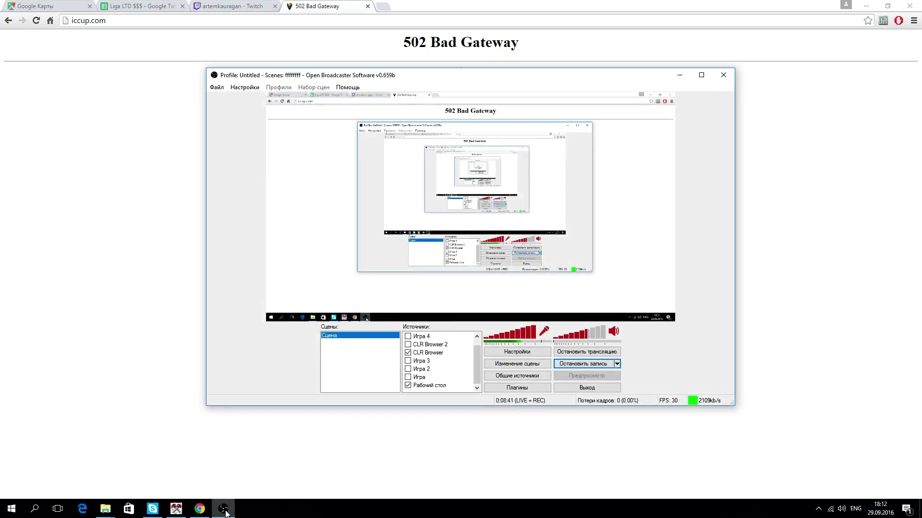
Load vk.com in a new Chrome tab and open the message dialog with the contact given until 18:00 to decide about the league.
left_click(225, 509)
left_click(383, 6)
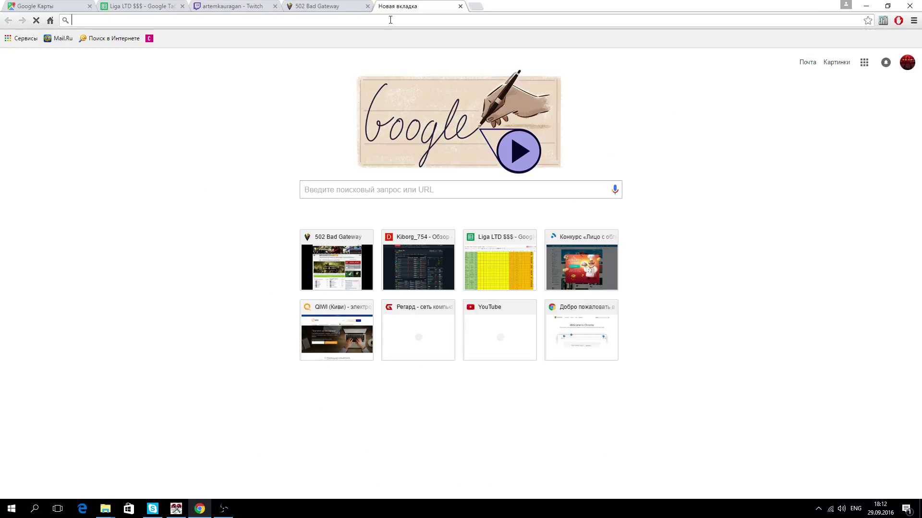
type("vk.com")
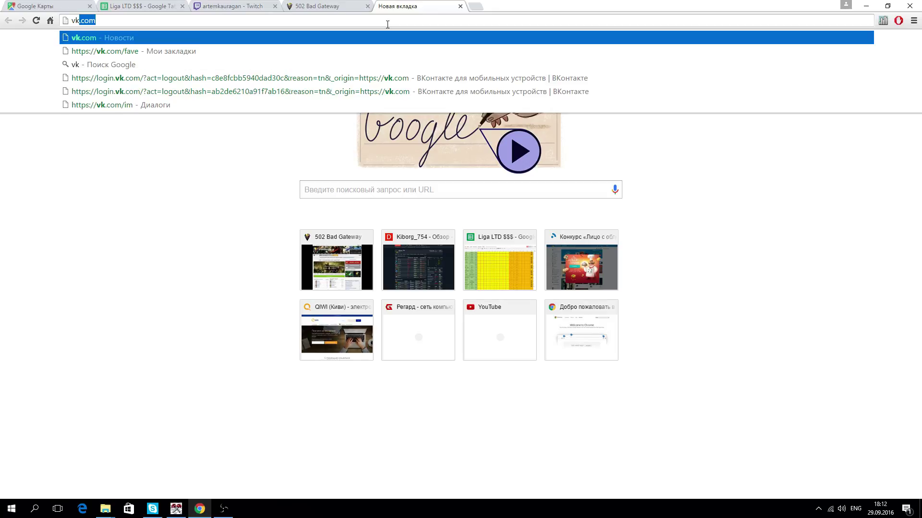
key("Return")
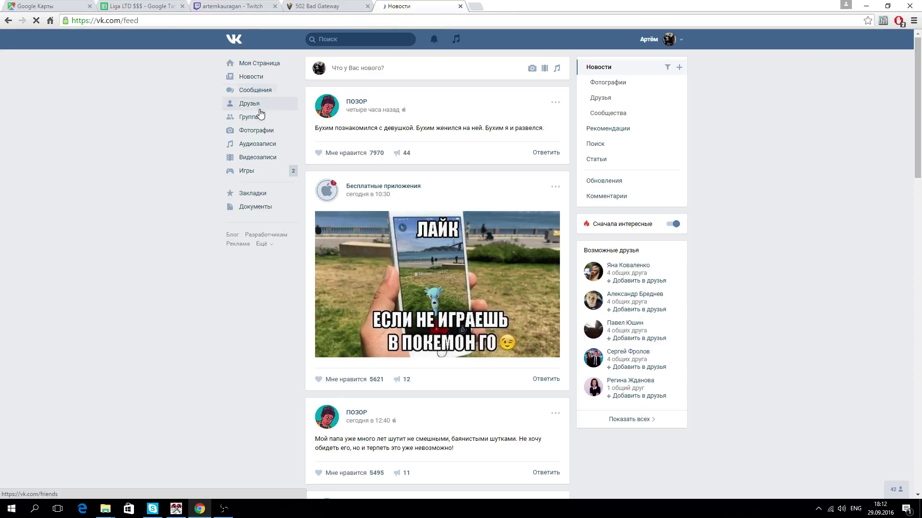
left_click(258, 94)
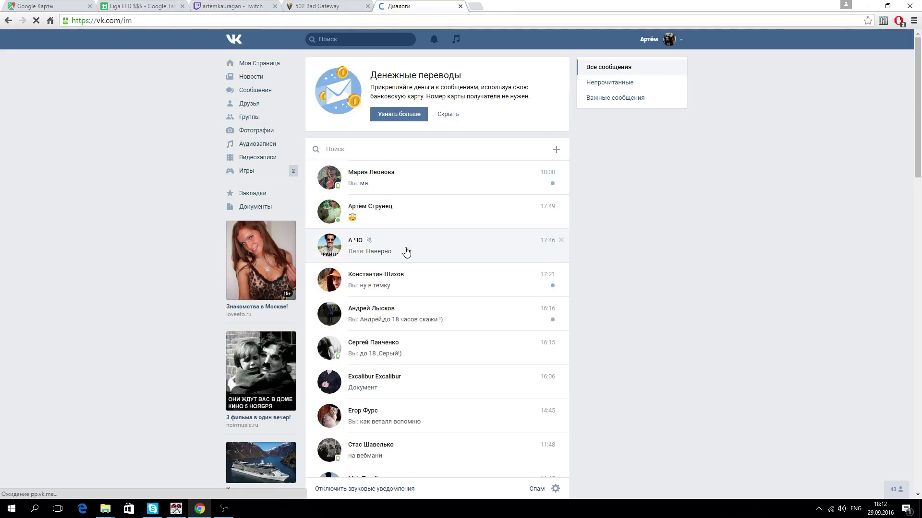
scroll(405, 251, "down", 2)
left_click(412, 268)
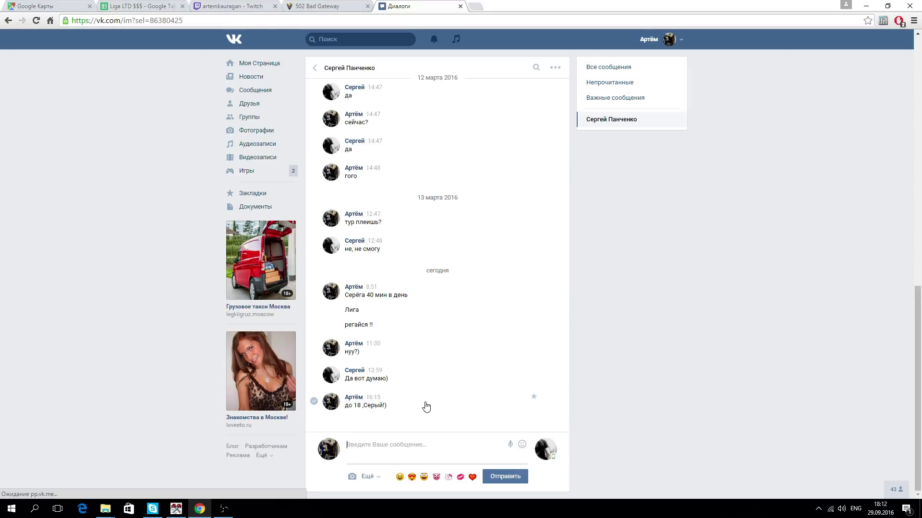
Send the VK contact a Russian message addressing them by nickname and saying there are "21 участник))".
type("Ст")
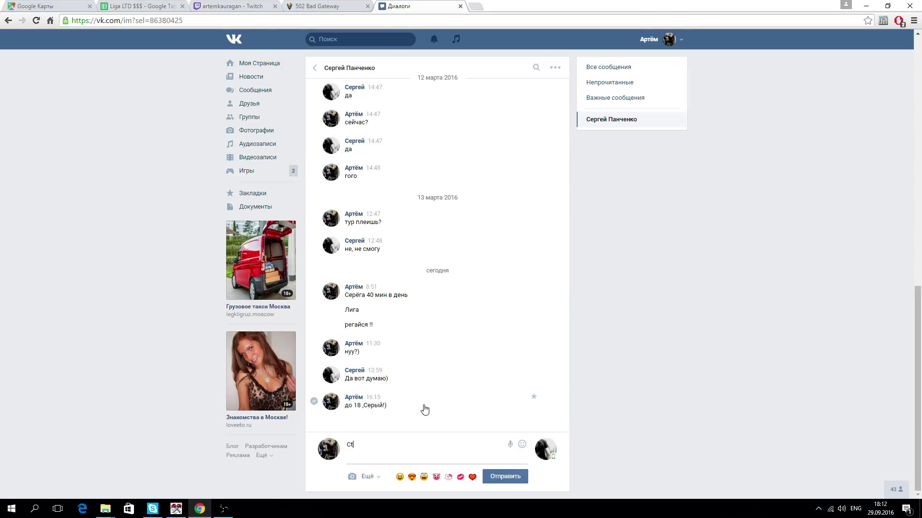
key("BackSpace")
key("alt+shift")
type("ерёга,21 участник))")
key("Return")
Send the messages "сейчас прям стрим идёт жеребьёвки" and "скажи,будешь учавствовать или нет?)" to the VK contact.
type("ну")
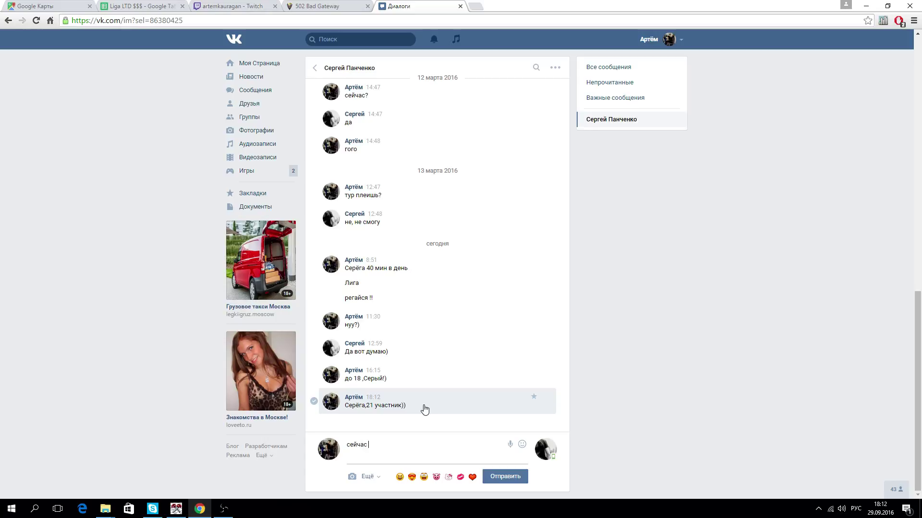
type("м)")
key("Return")
type("ствоват")
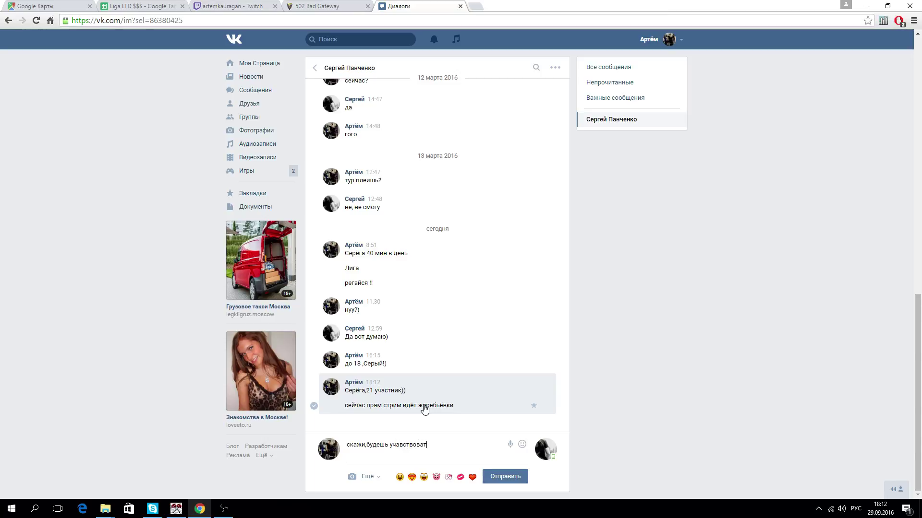
type("ь или нет?)")
key("Return")
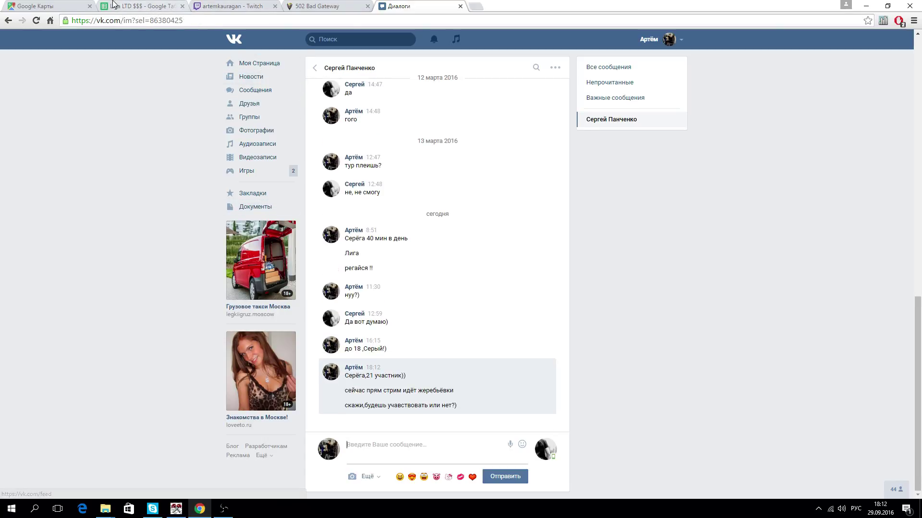
Glance at Google Maps and return to the VK dialog to check for a reply about participating.
left_click(48, 4)
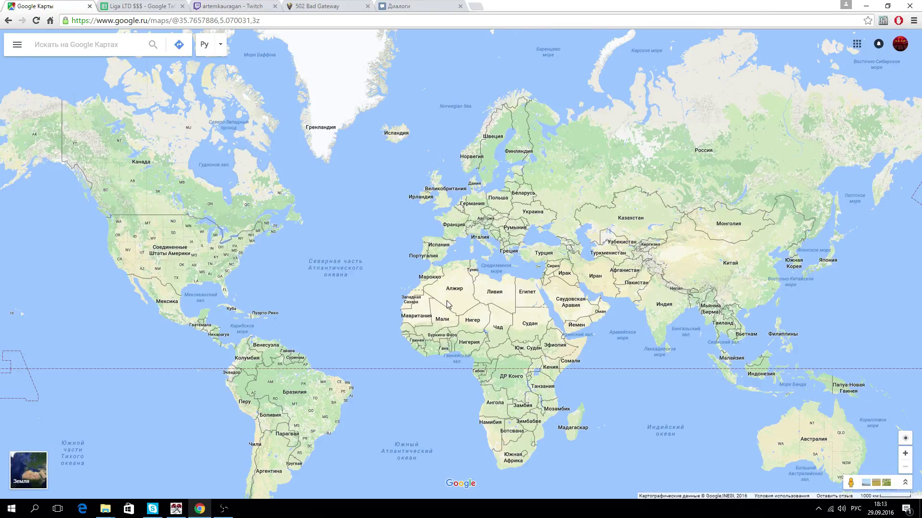
mouse_move(176, 507)
left_click(390, 4)
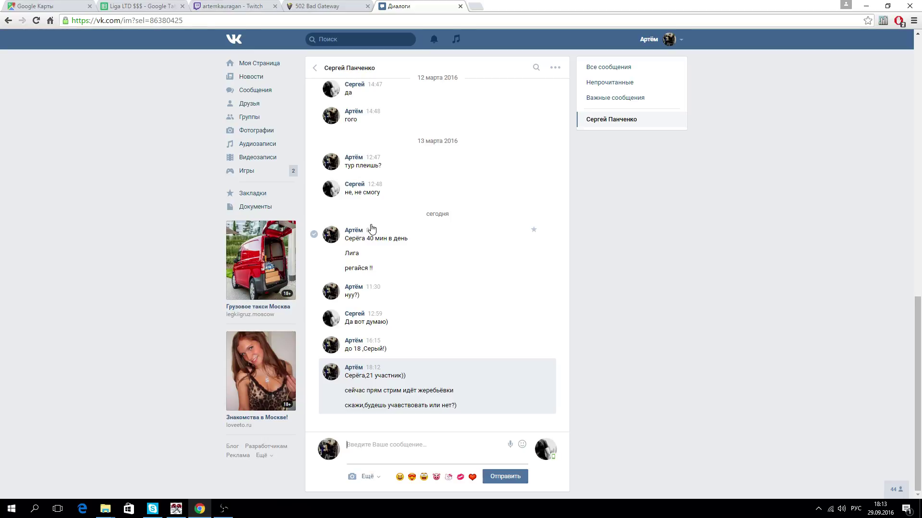
scroll(476, 204, "up", 2)
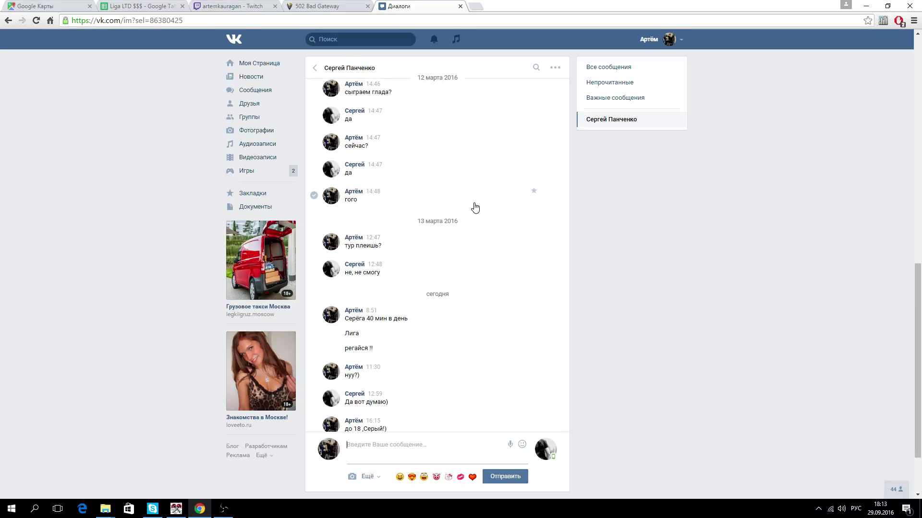
scroll(475, 208, "down", 2)
scroll(473, 209, "up", 4)
scroll(473, 210, "down", 4)
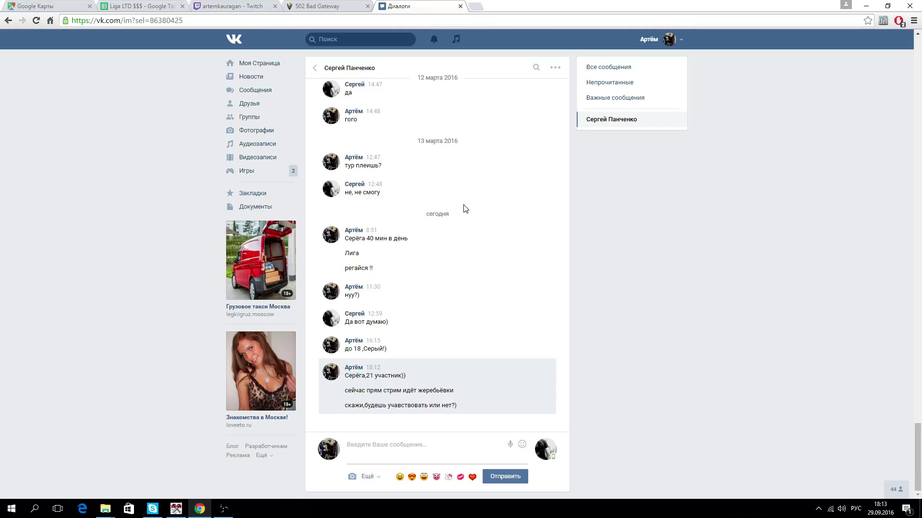
Check the Twitch broadcast page and review the player table in the Liga LTD $$$ spreadsheet.
left_click(240, 5)
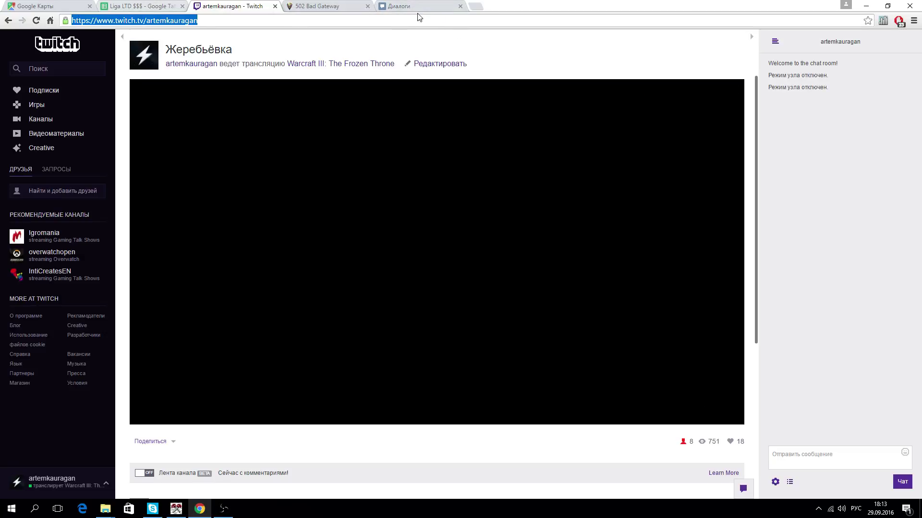
left_click(118, 6)
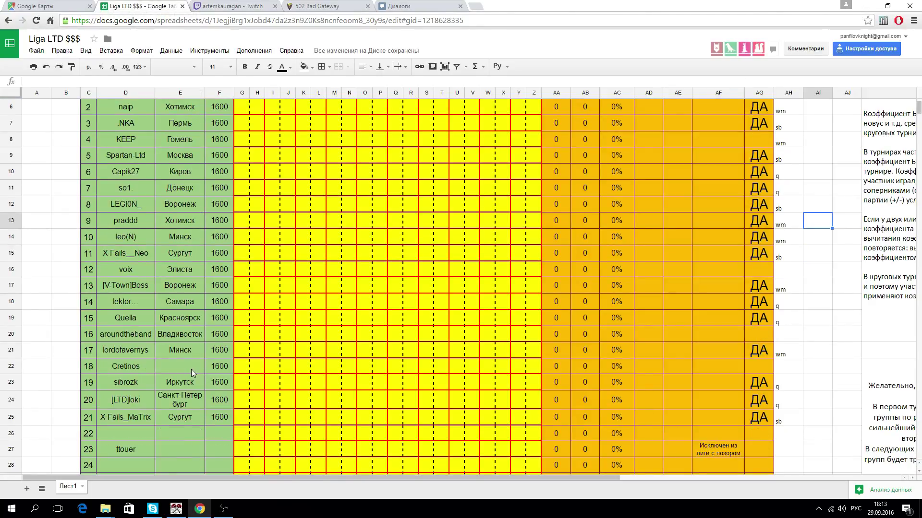
scroll(191, 369, "up", 2)
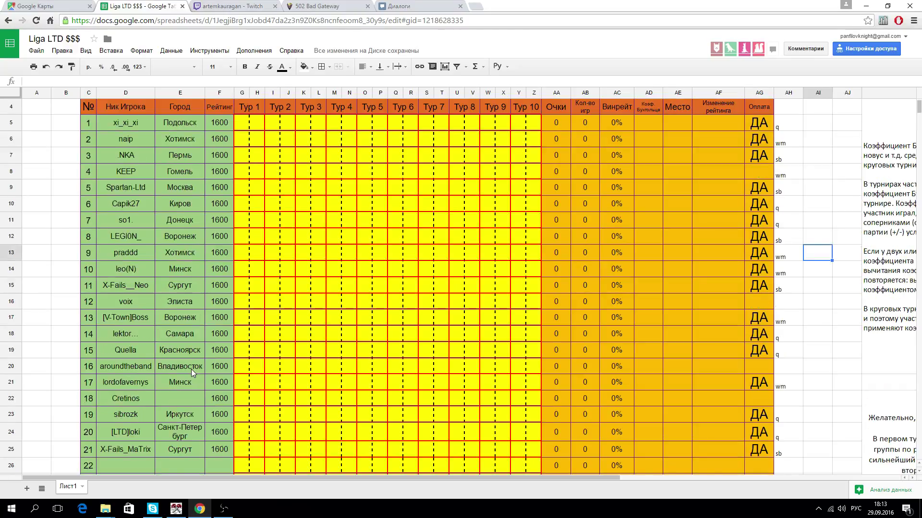
Switch to Swiss Perfect and sort the player list by Клуб only, removing Фамилия from the selected criteria.
left_click(173, 506)
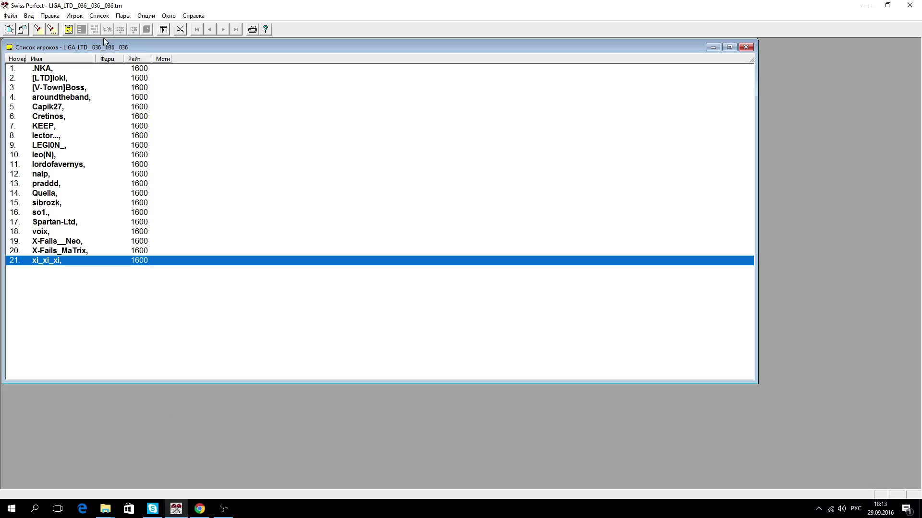
left_click(98, 16)
left_click(110, 27)
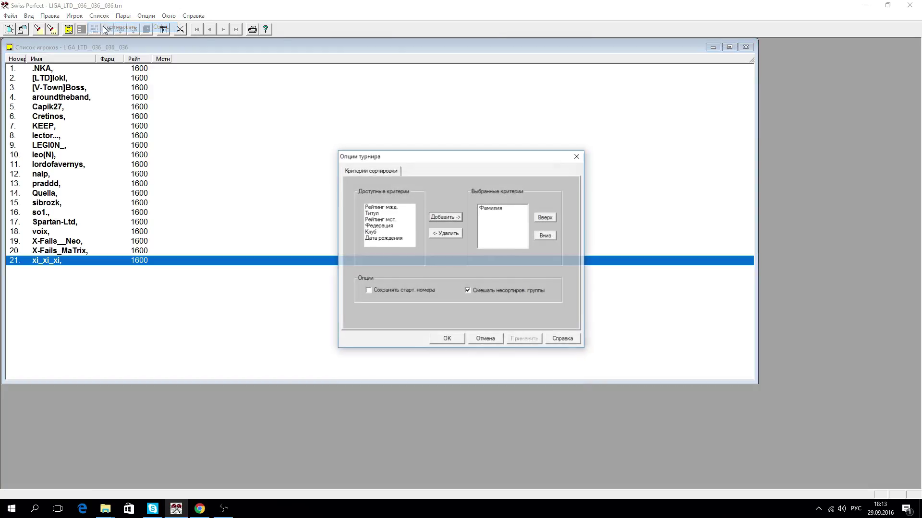
left_click(376, 232)
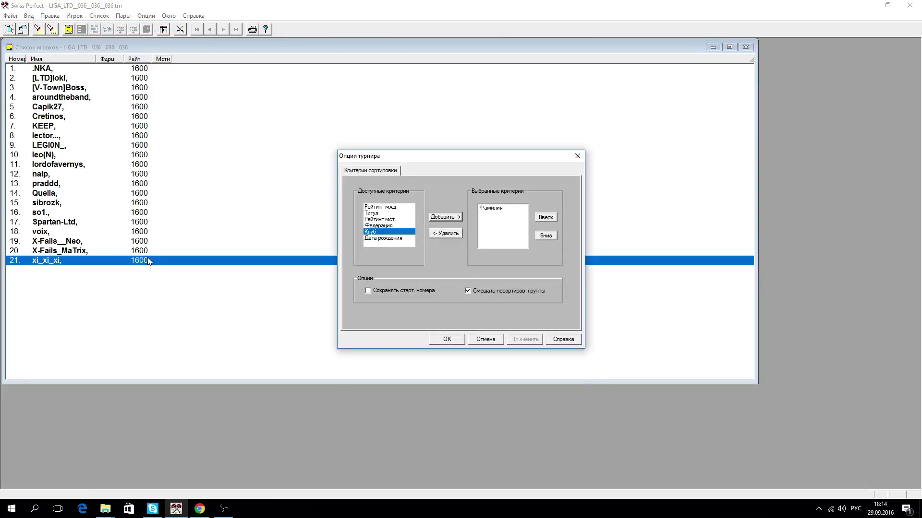
left_click(442, 221)
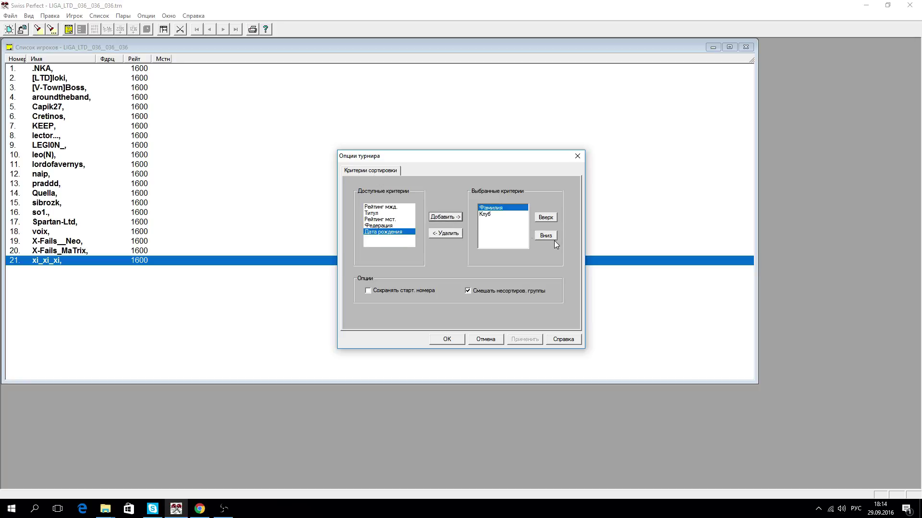
left_click(450, 234)
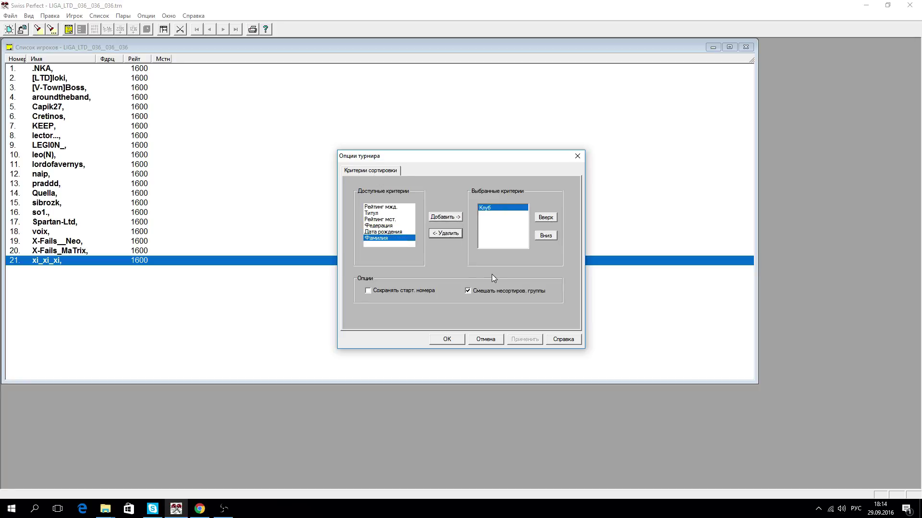
left_click(451, 341)
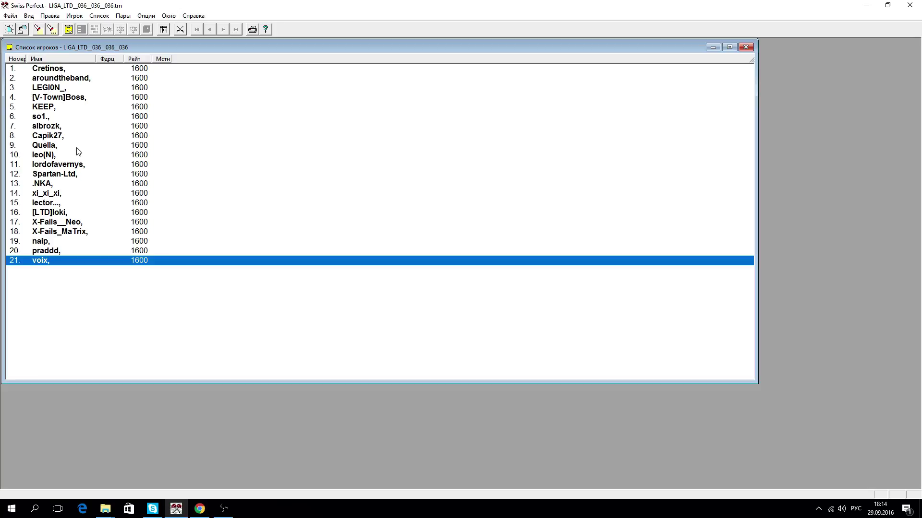
Pair round 1 automatically using the ФИДЕ method, with Белые as the colour for the first player in the list.
left_click(107, 16)
left_click(126, 27)
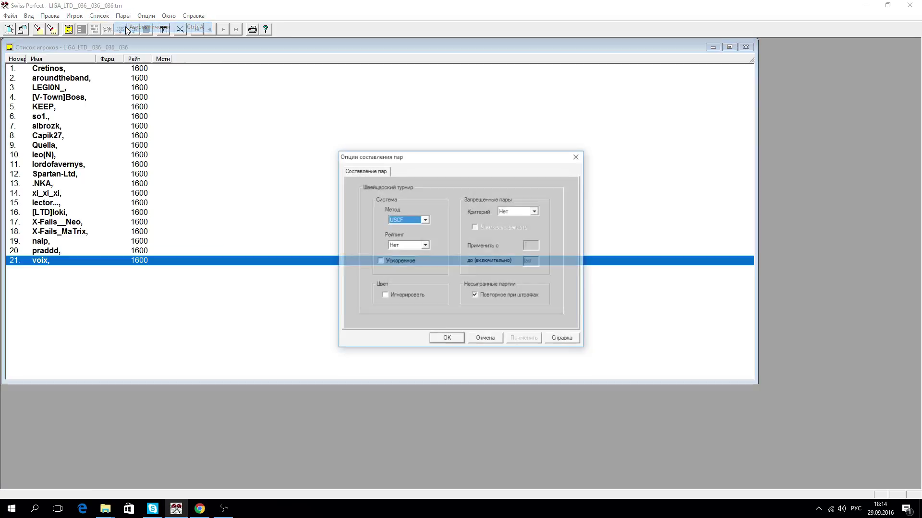
left_click(425, 220)
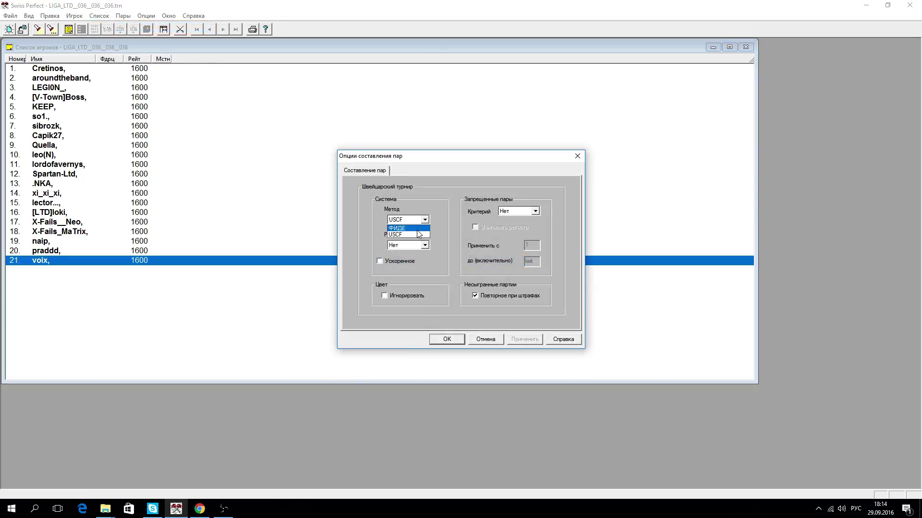
left_click(403, 234)
left_click(534, 211)
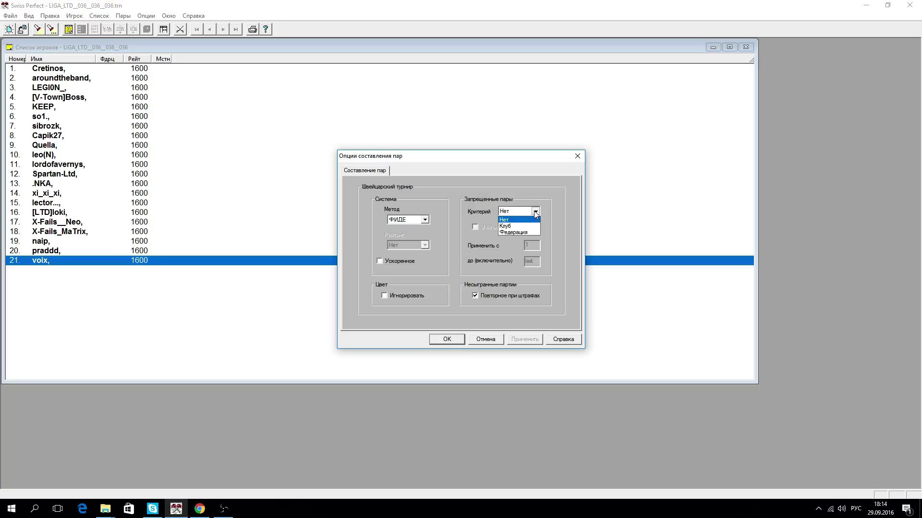
left_click(535, 212)
left_click(441, 340)
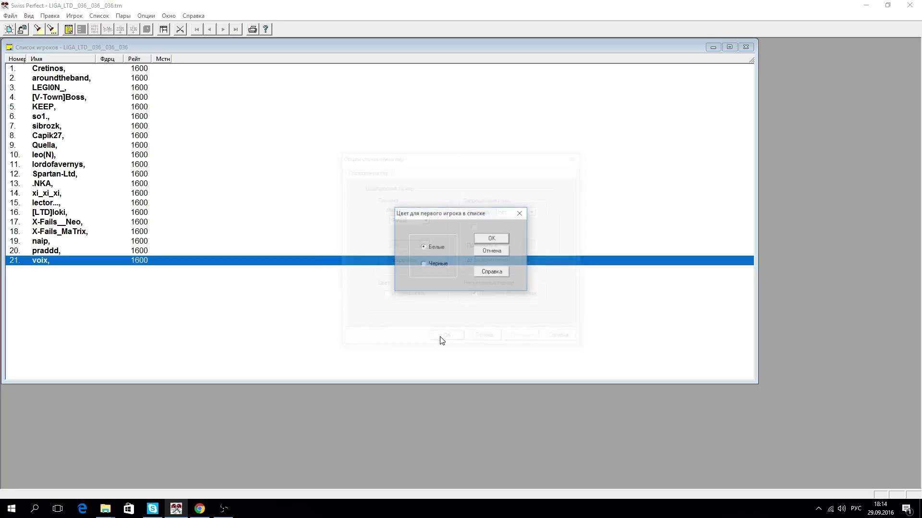
left_click(490, 241)
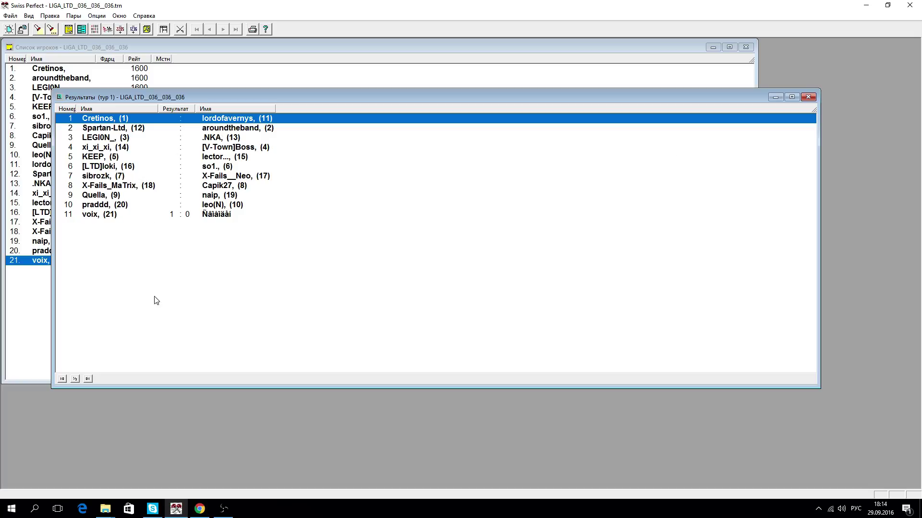
Close the round 1 results window and cancel the pairings, deleting the round.
left_click(807, 96)
left_click(123, 16)
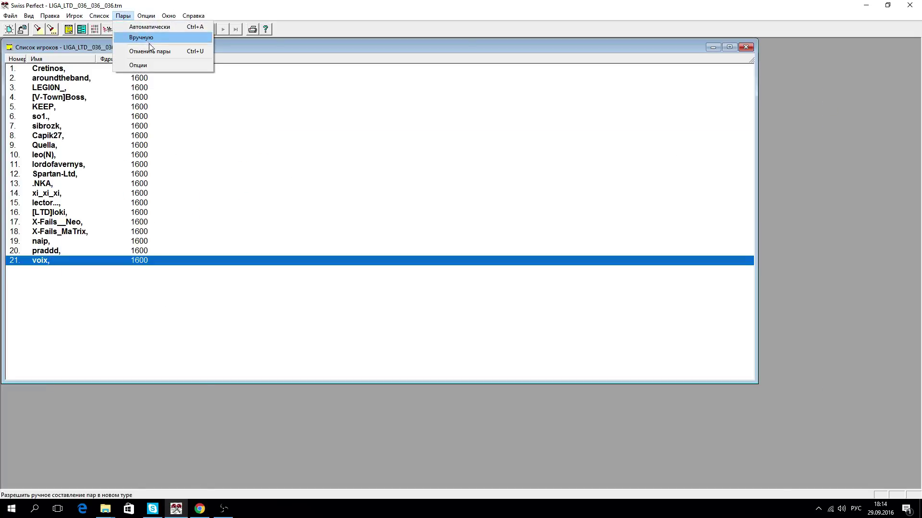
left_click(151, 50)
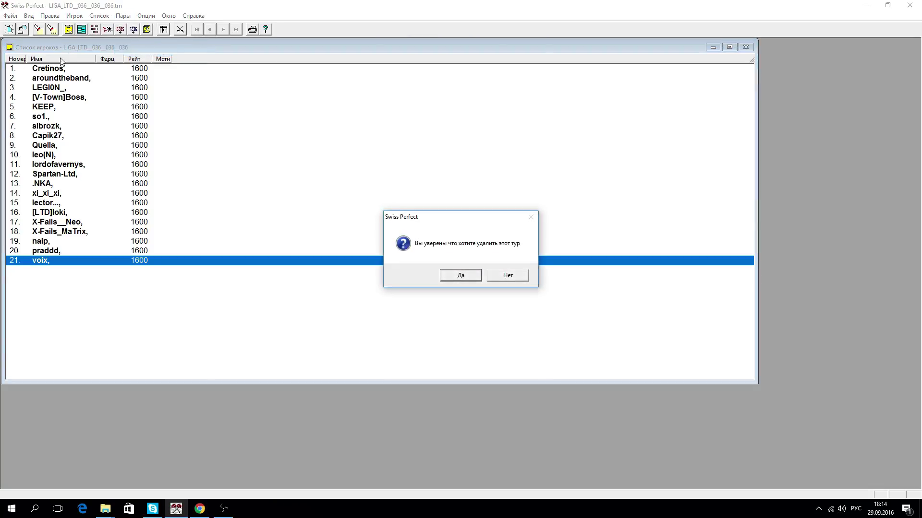
left_click(460, 277)
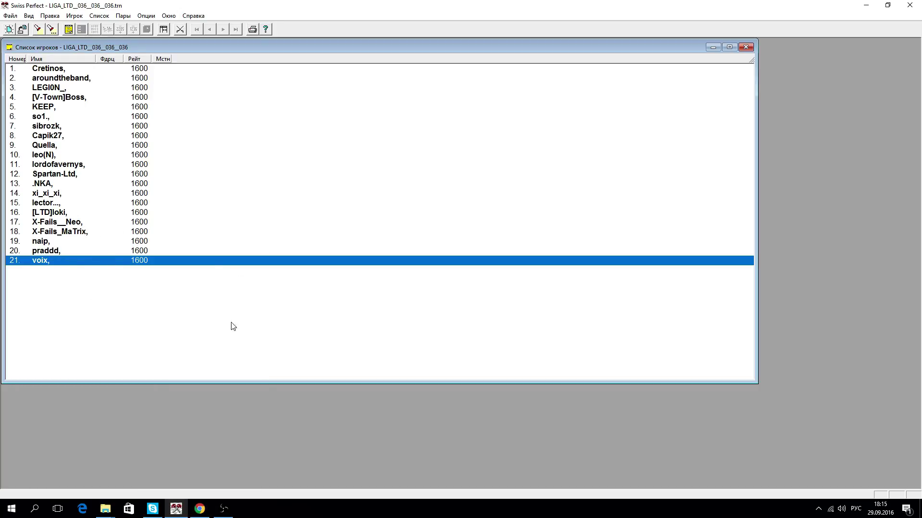
Switch to Chrome and check the VK dialog for an answer, the Twitch page and the Liga LTD $$$ player table.
left_click(200, 509)
left_click(399, 5)
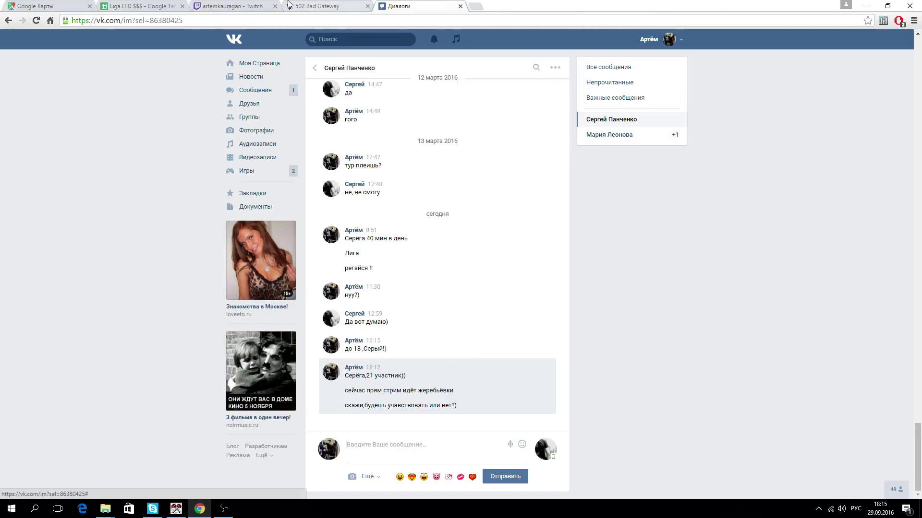
left_click(267, 4)
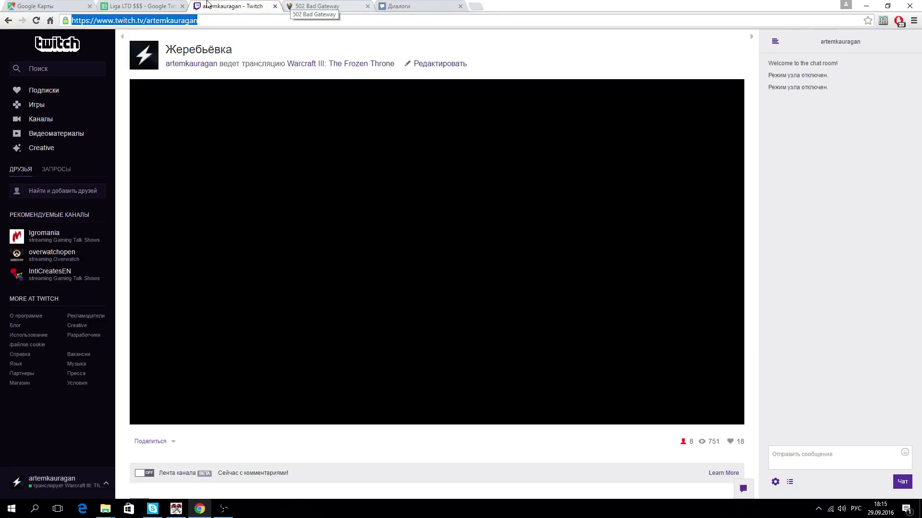
left_click(166, 4)
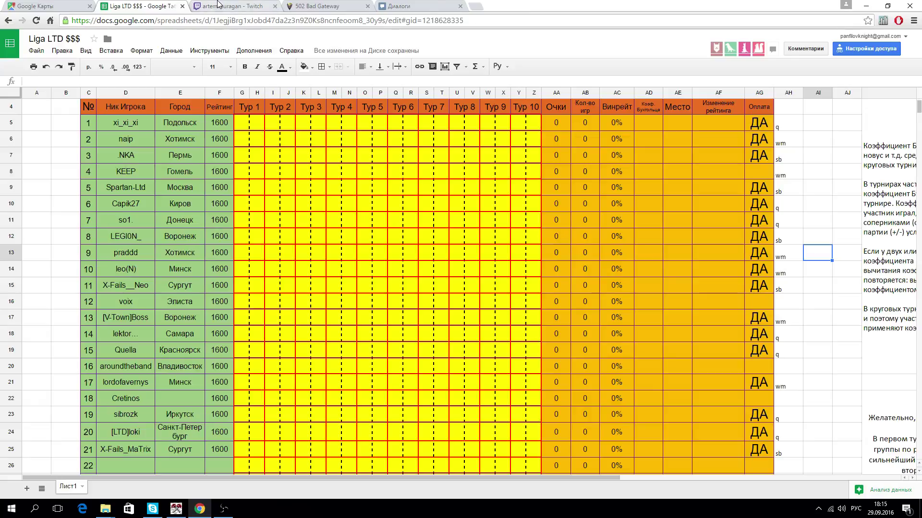
key("ctrl+Tab")
left_click(169, 4)
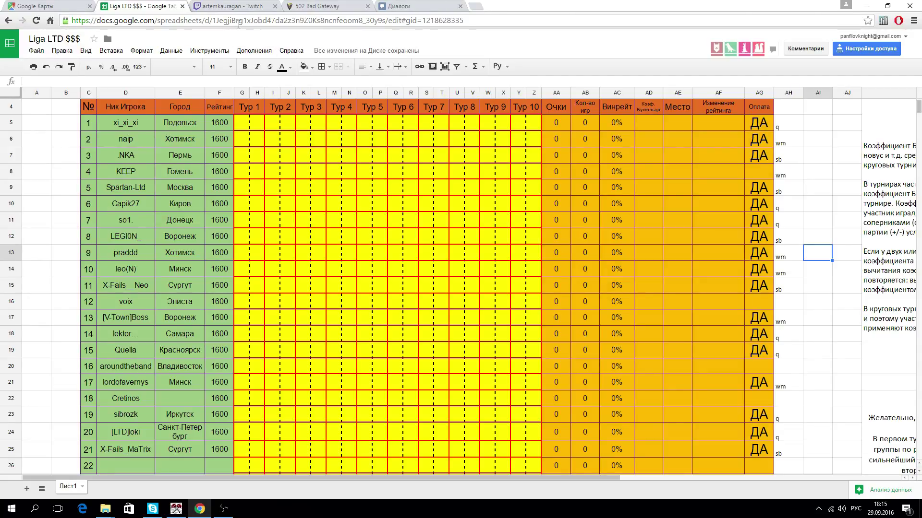
left_click(218, 8)
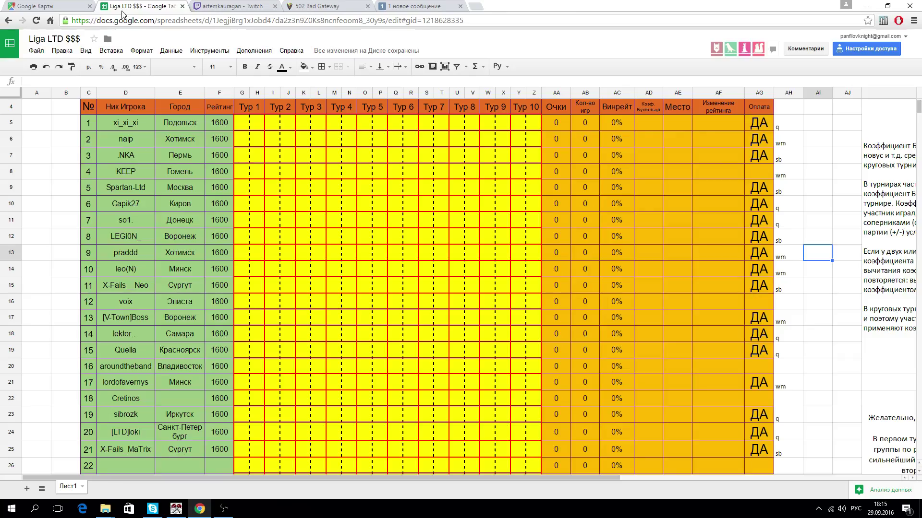
Review the player table in the Liga LTD $$$ sheet and look over Russia and Asia on the Google Maps world map.
left_click(120, 6)
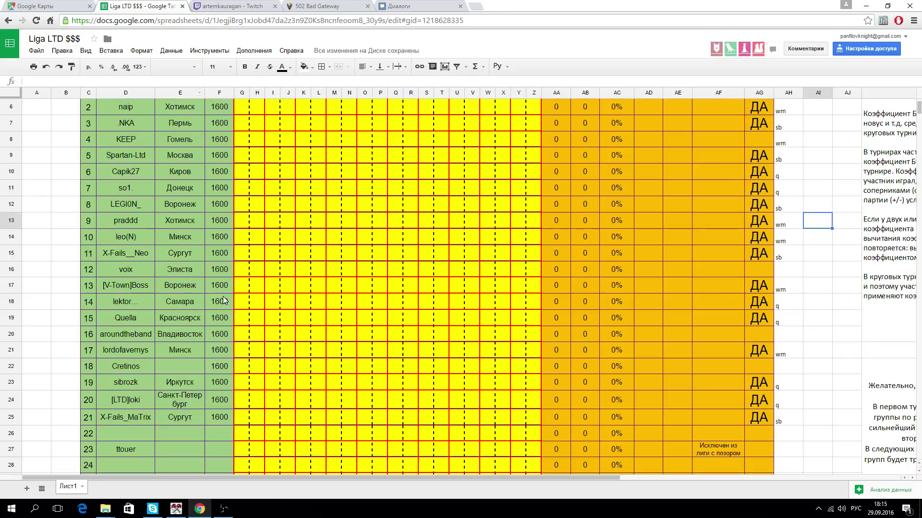
scroll(235, 344, "up", 1)
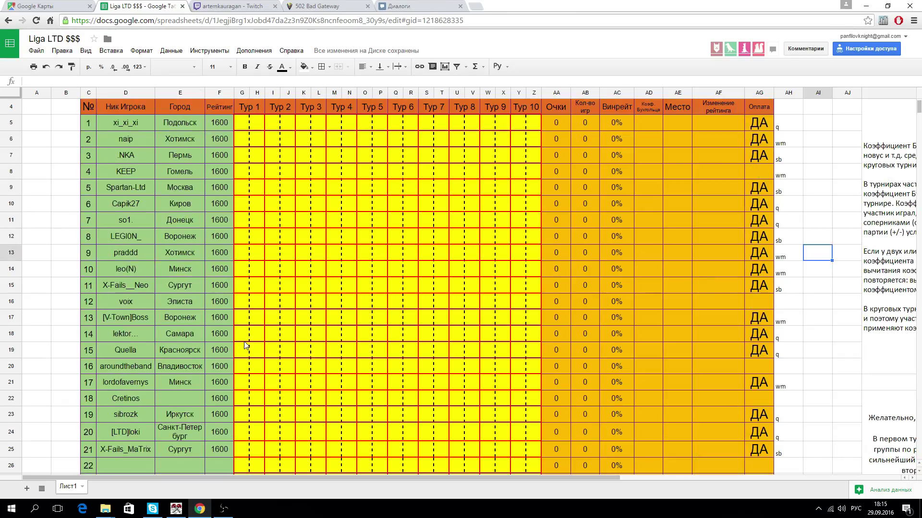
scroll(243, 344, "down", 2)
scroll(243, 343, "up", 1)
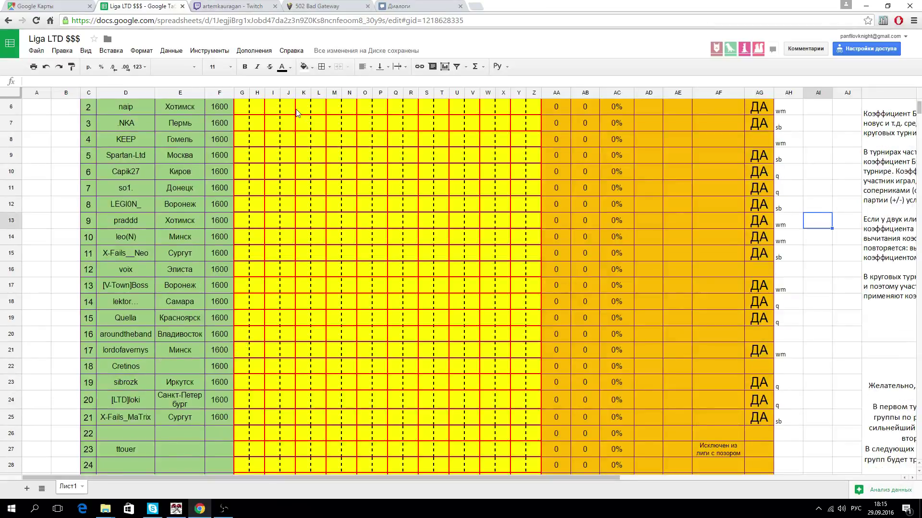
left_click(66, 6)
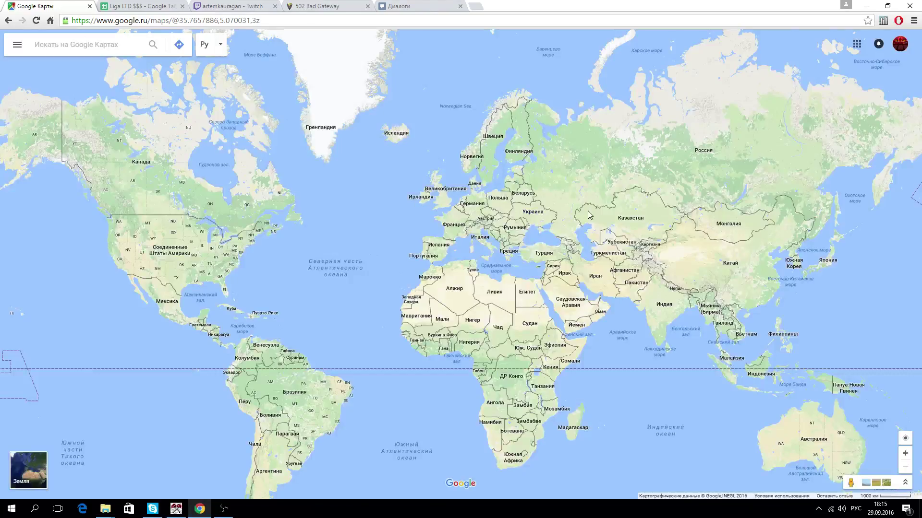
left_click_drag(589, 215, 392, 217)
left_click_drag(490, 123, 534, 135)
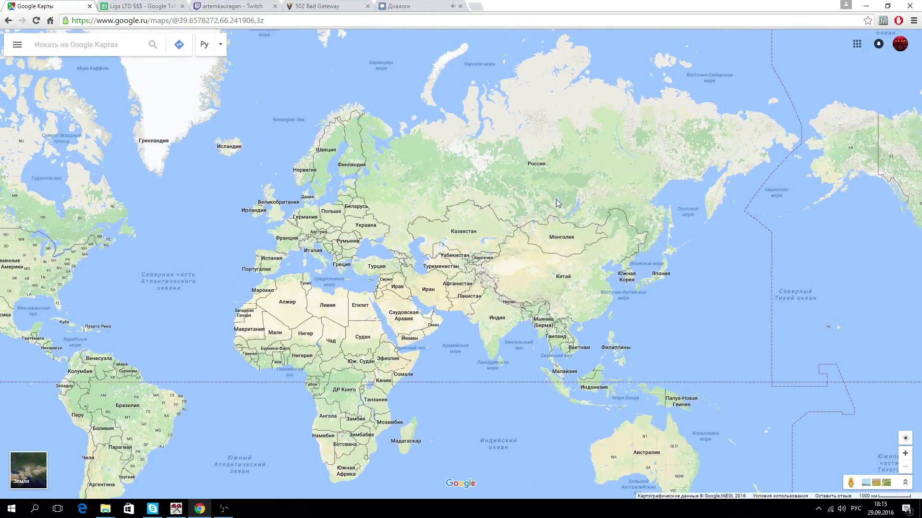
left_click_drag(556, 203, 662, 190)
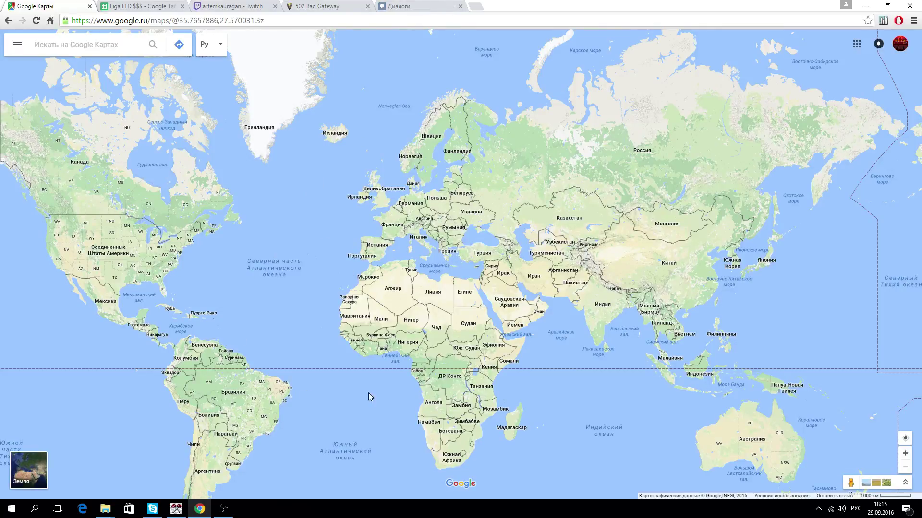
left_click(267, 6)
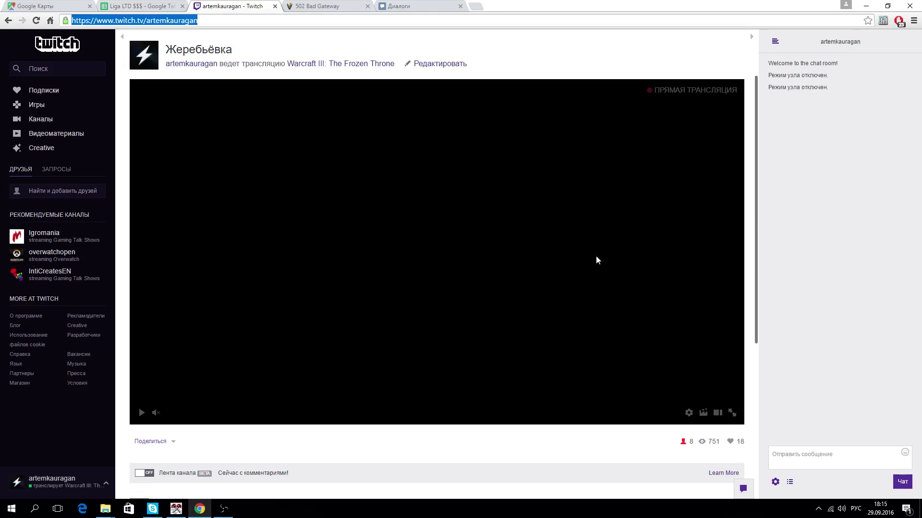
scroll(662, 288, "down", 2)
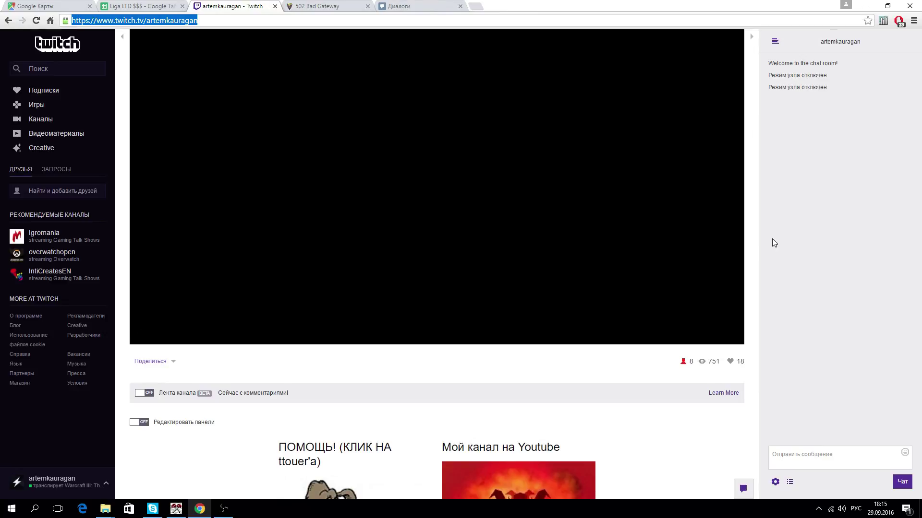
left_click(757, 213)
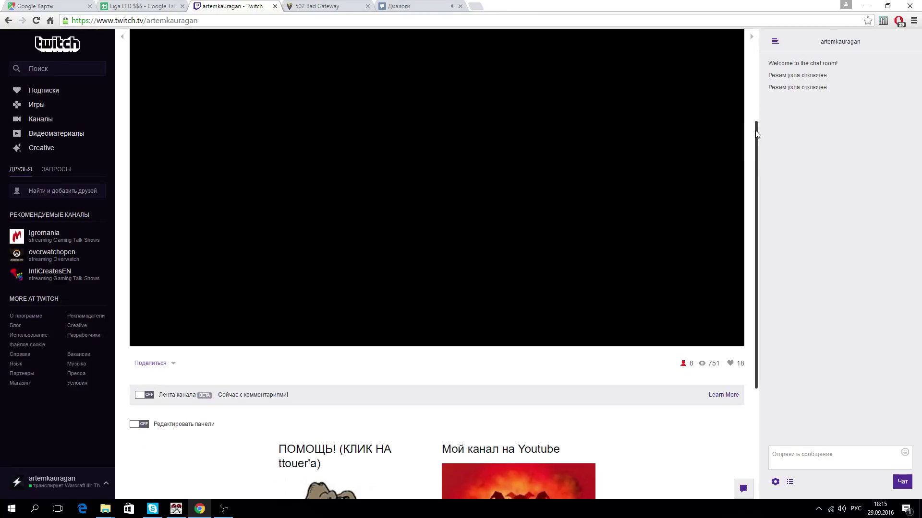
left_click_drag(757, 134, 690, 58)
left_click(152, 509)
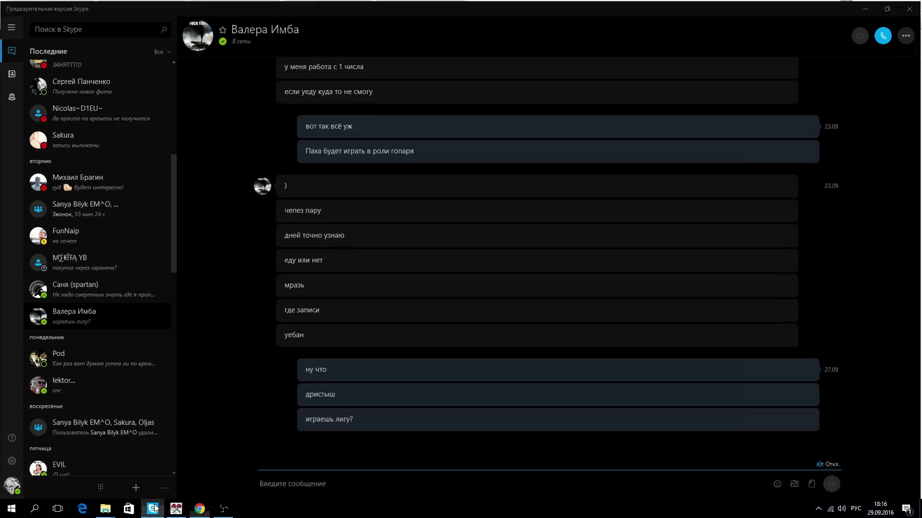
left_click(153, 509)
left_click(143, 5)
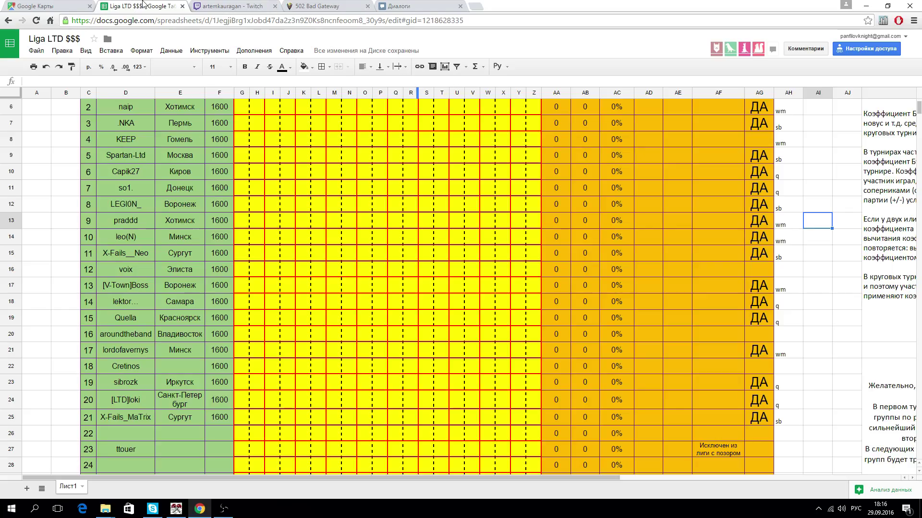
Examine Europe on Google Maps, closing in from the world view to southern Poland around Kraków and Tarnów.
left_click(39, 6)
left_click_drag(632, 228, 550, 182)
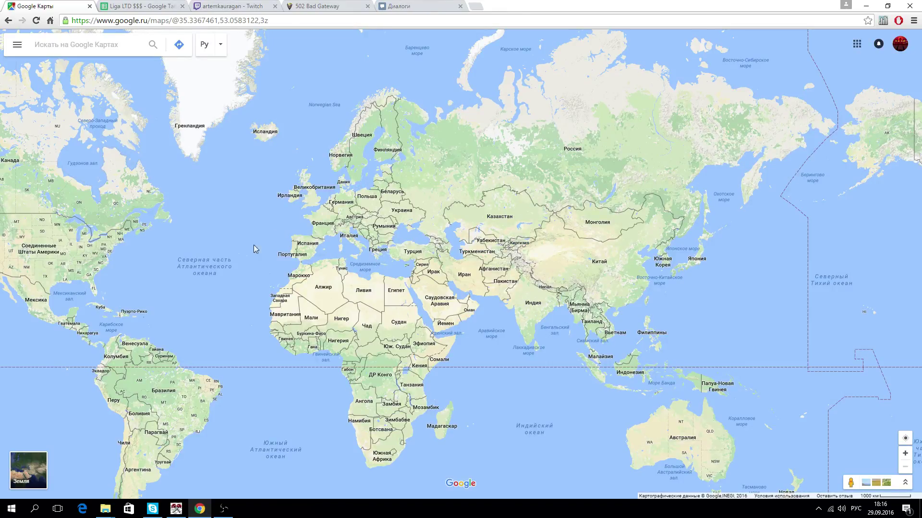
left_click_drag(439, 215, 603, 159)
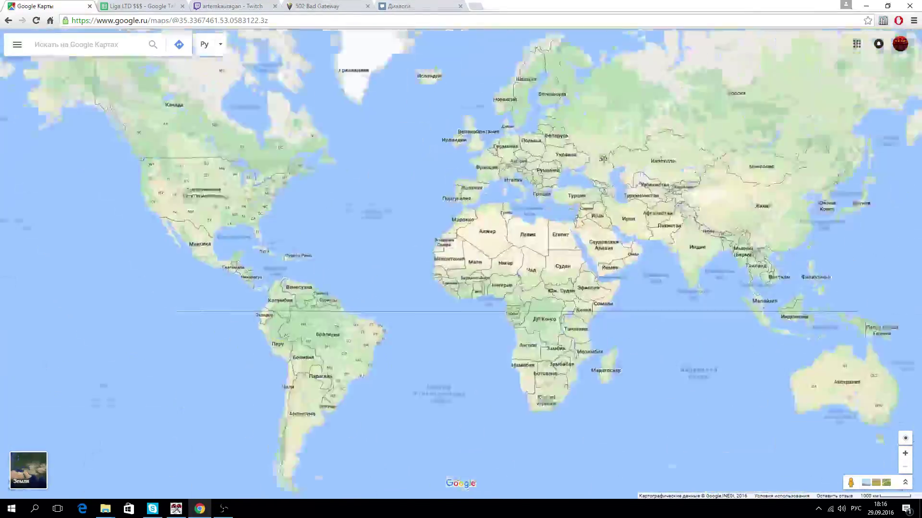
scroll(603, 158, "up", 2)
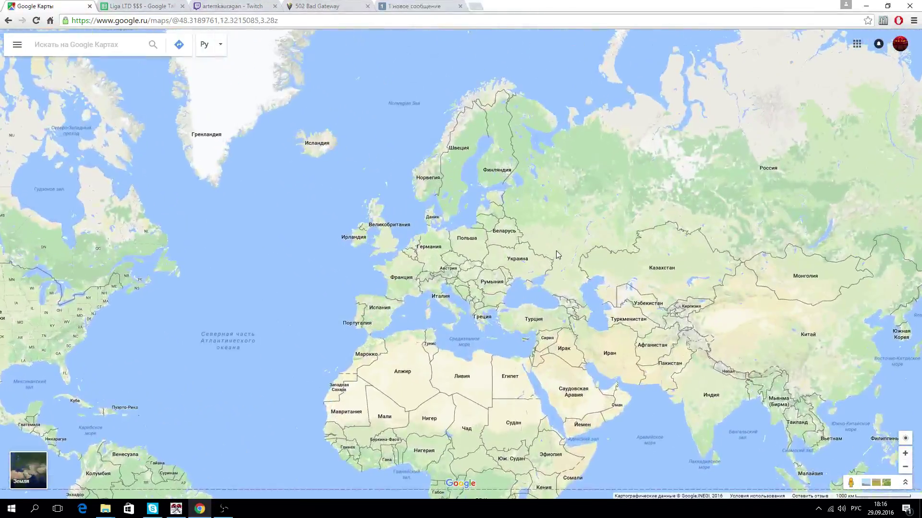
left_click_drag(557, 255, 451, 241)
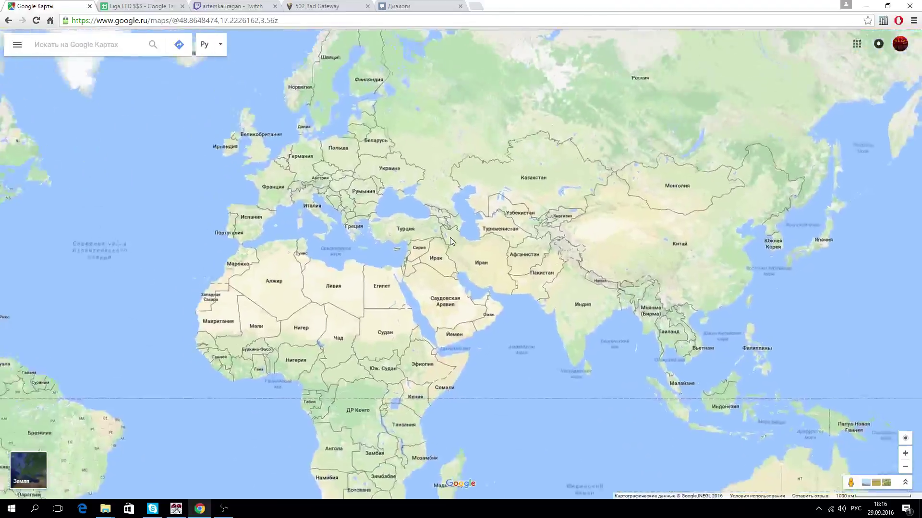
scroll(450, 241, "up", 2)
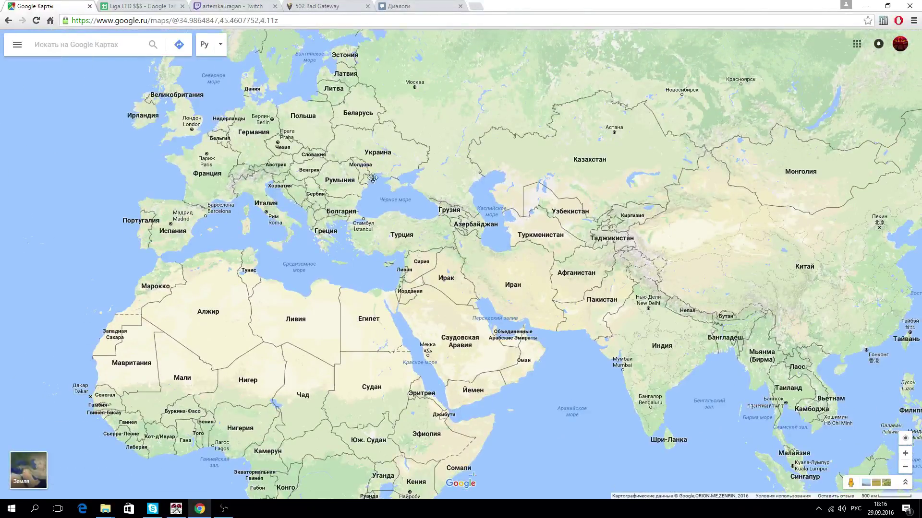
left_click_drag(372, 178, 451, 233)
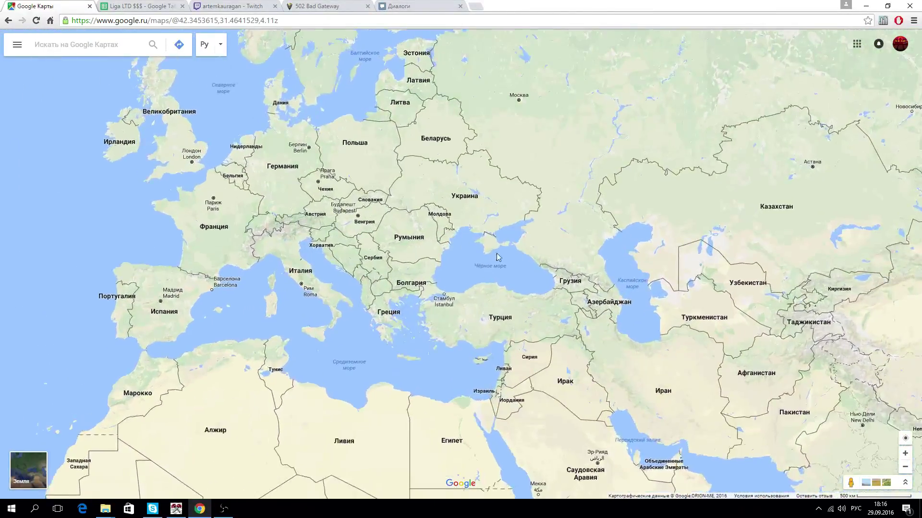
left_click_drag(497, 252, 615, 342)
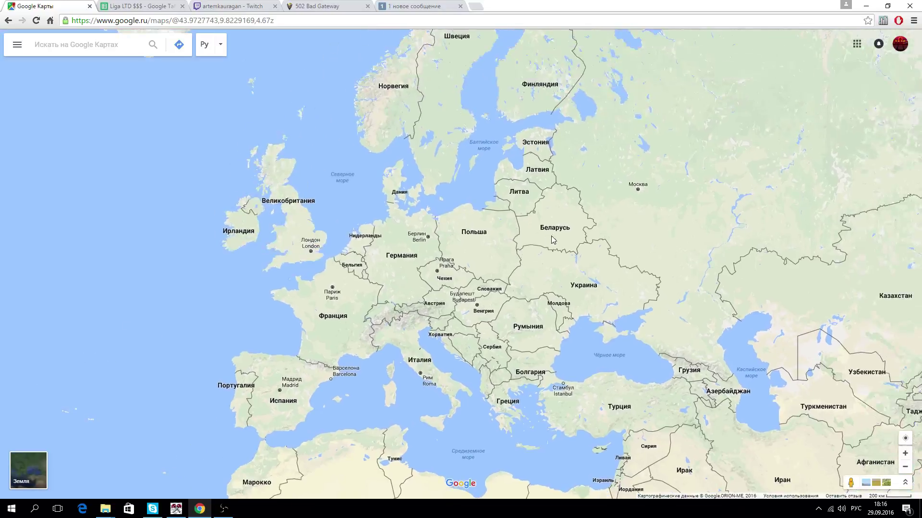
scroll(573, 243, "up", 3)
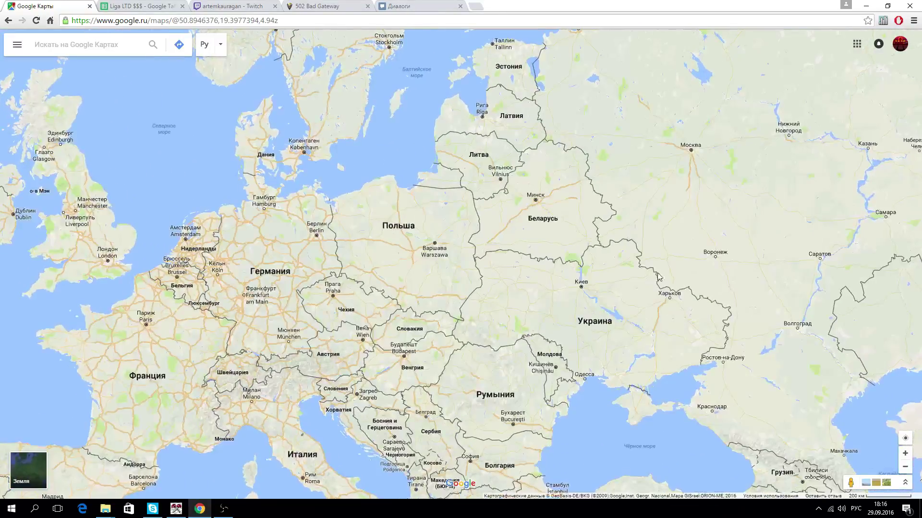
left_click_drag(319, 133, 431, 56)
scroll(500, 181, "up", 2)
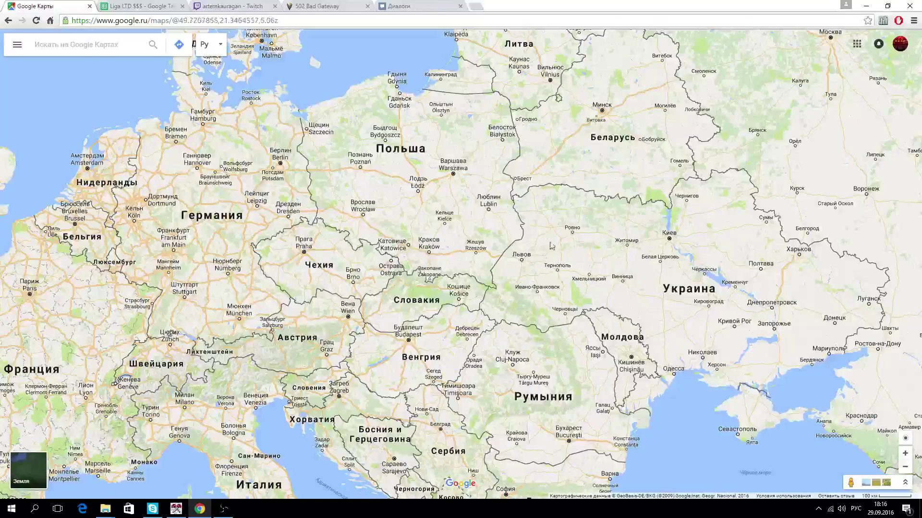
left_click_drag(551, 246, 622, 233)
scroll(618, 231, "up", 2)
scroll(500, 178, "up", 1)
scroll(463, 217, "up", 1)
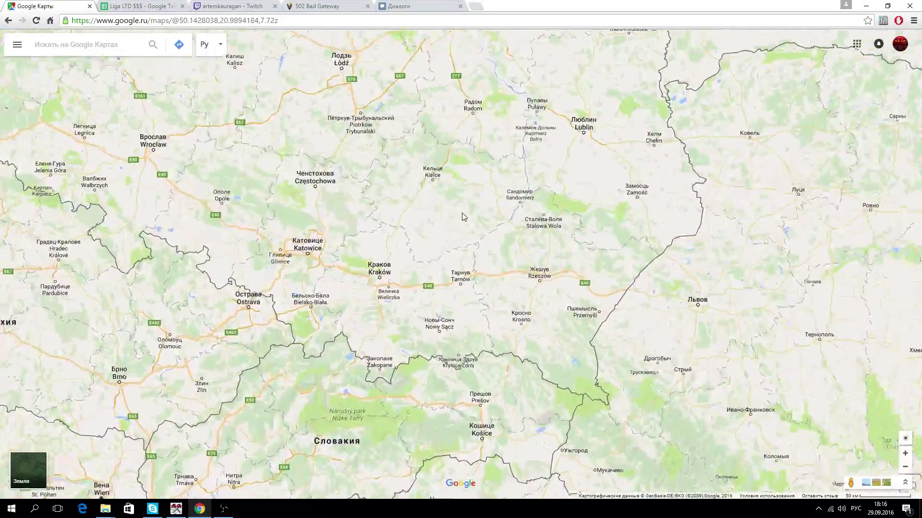
scroll(463, 217, "up", 1)
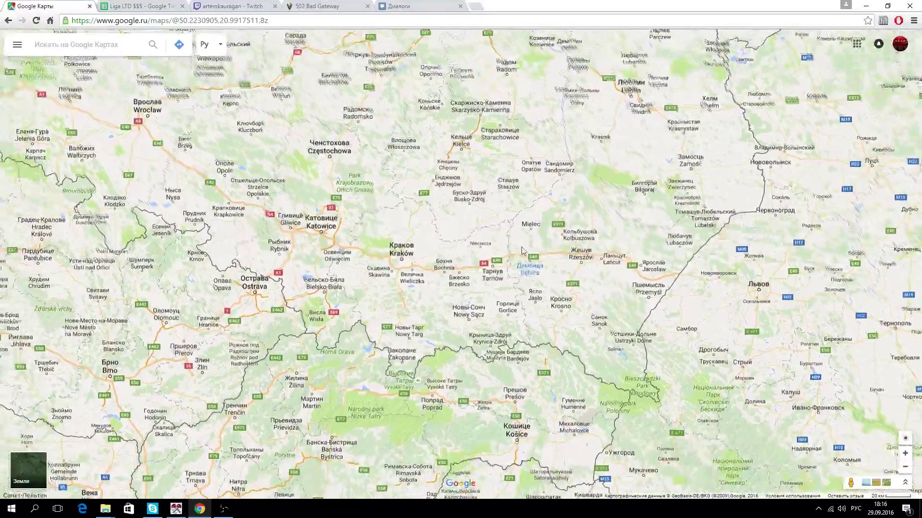
left_click_drag(472, 253, 510, 270)
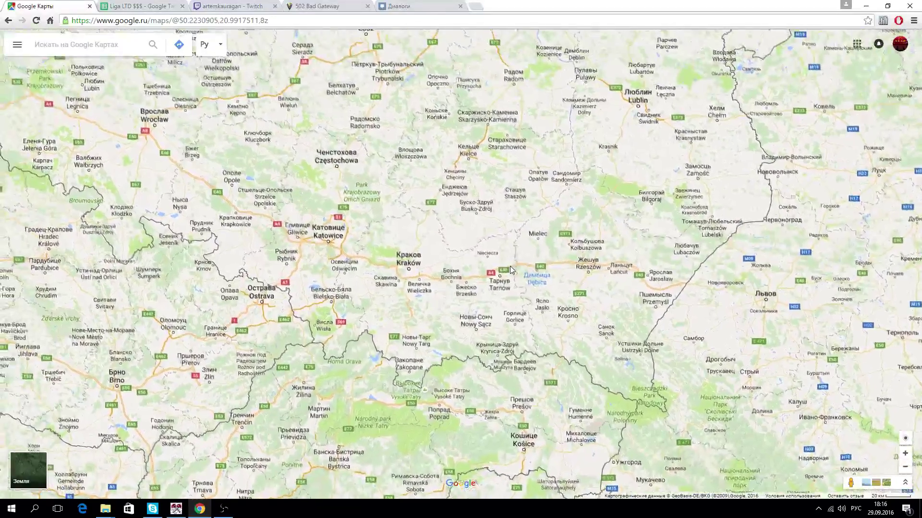
scroll(510, 266, "up", 2)
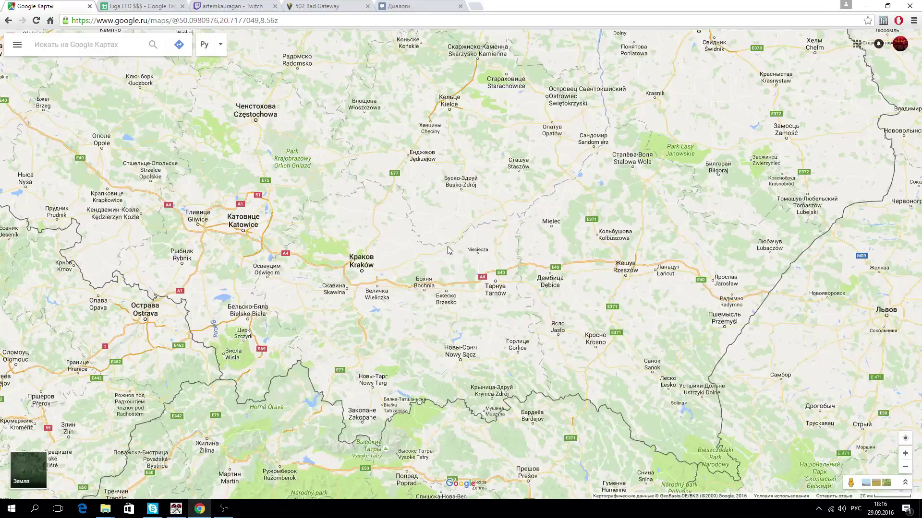
left_click_drag(437, 259, 609, 317)
scroll(488, 246, "up", 3)
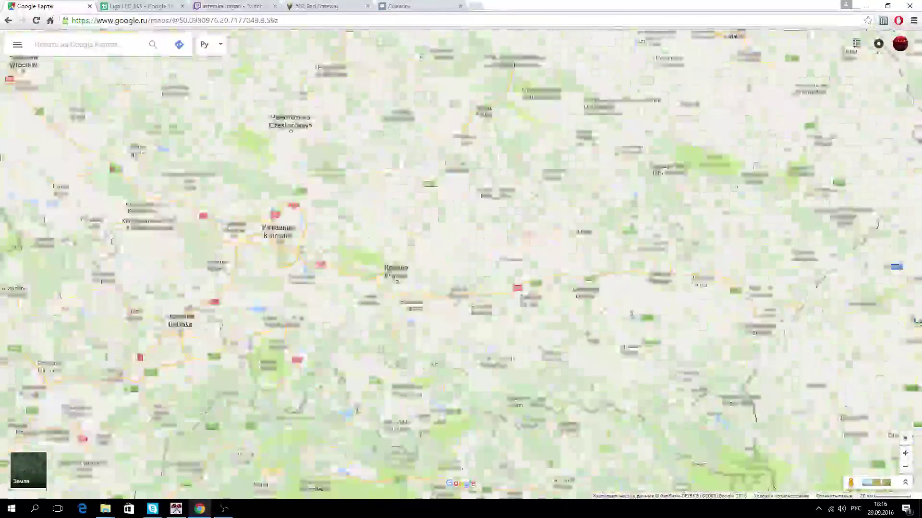
Examine the map area southeast of Limanowa, following road 28 past Kanina and closing in on Sołtys.
scroll(488, 246, "up", 10)
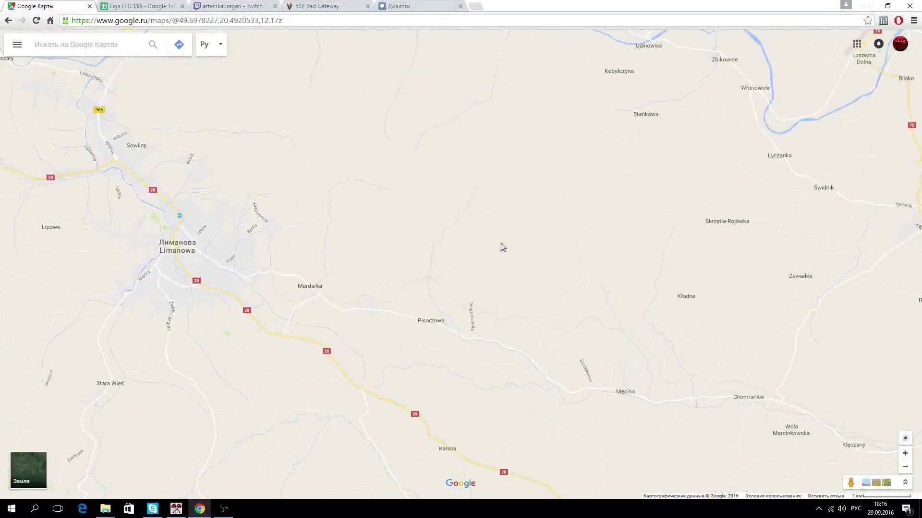
scroll(492, 233, "down", 2)
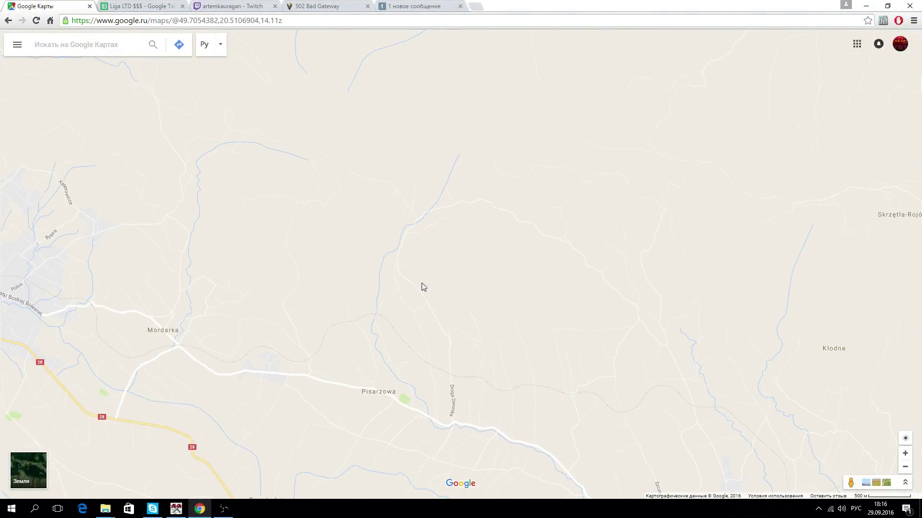
left_click_drag(389, 405, 406, 343)
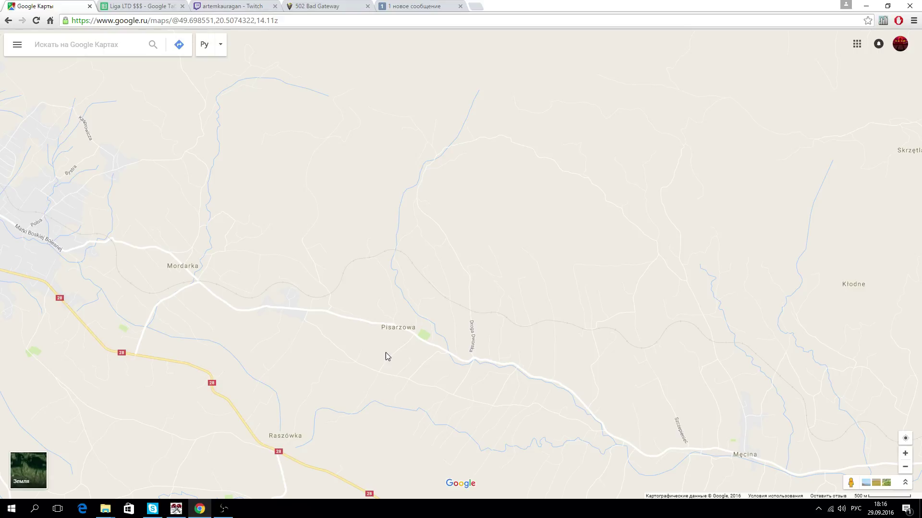
key("Down")
key("Down")
key("Down")
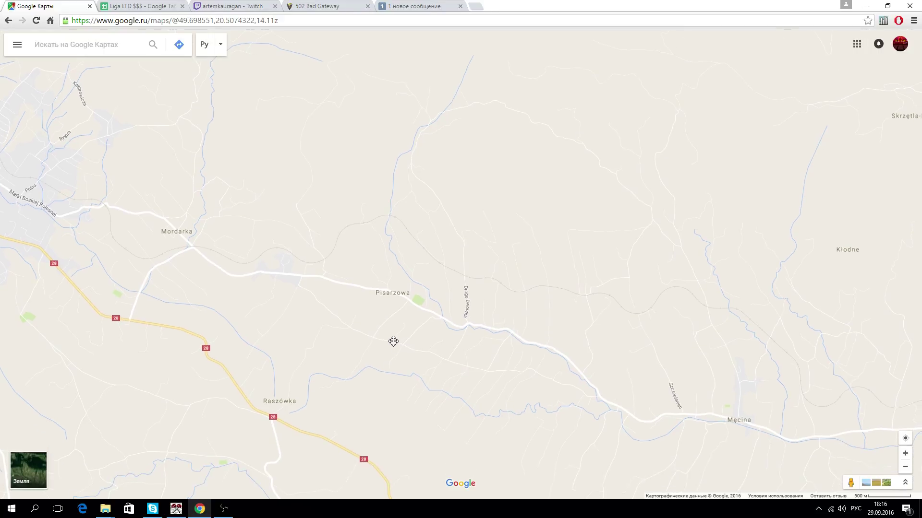
key("Down")
key("Down")
key("Down")
key("Down")
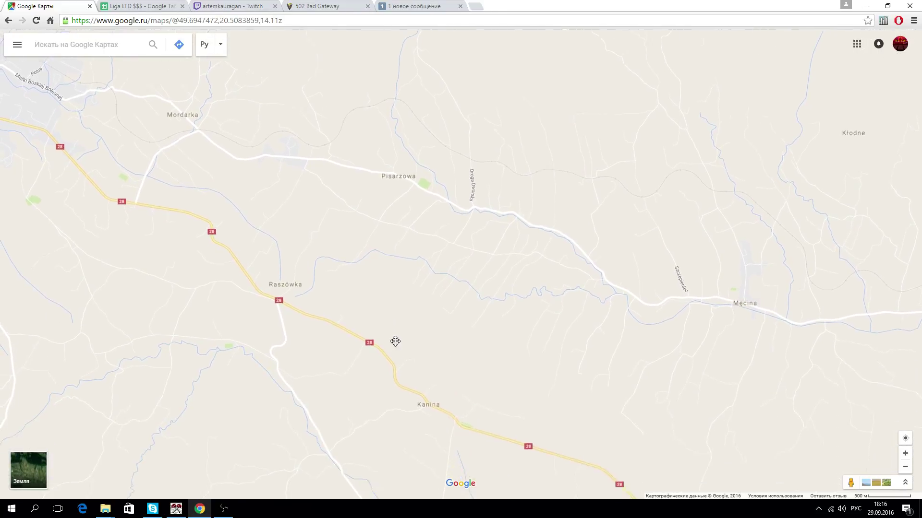
key("Down")
key("Down")
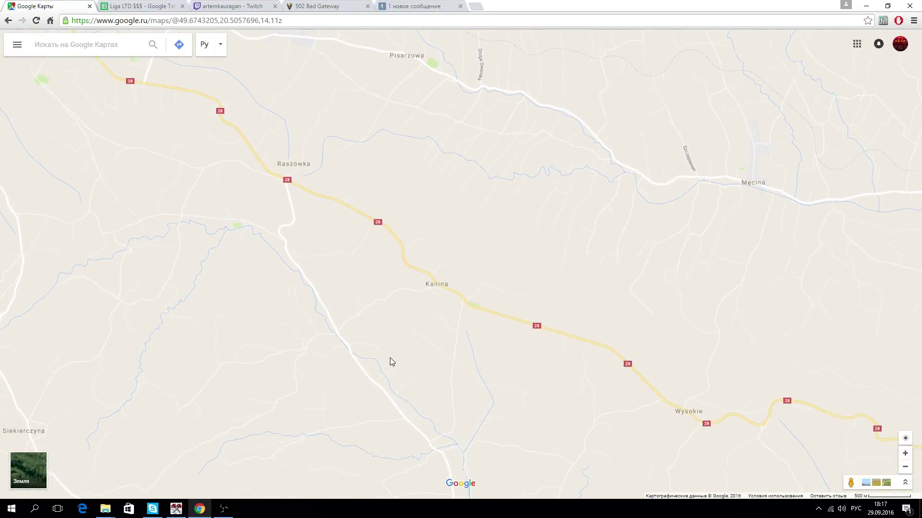
scroll(434, 293, "up", 3)
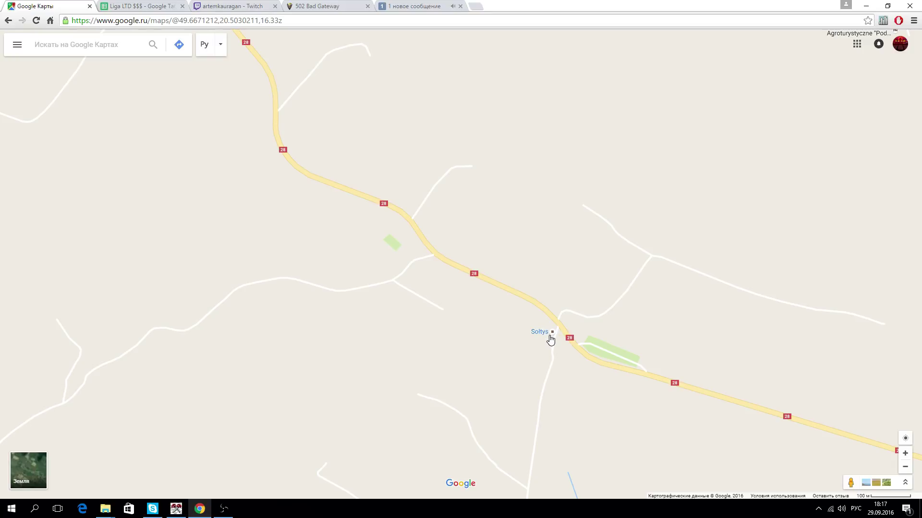
left_click_drag(597, 274, 537, 253)
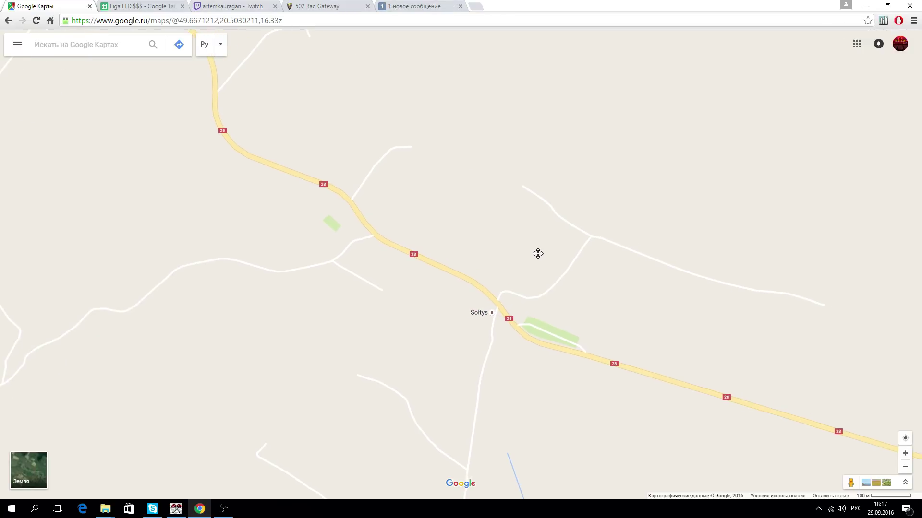
scroll(494, 317, "up", 2)
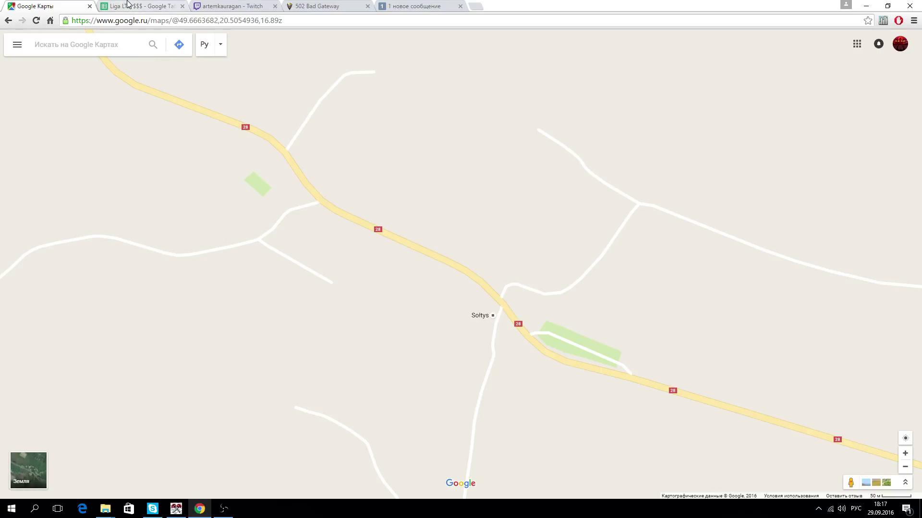
Switch to Swiss Perfect to show the tournament's player list.
left_click(176, 508)
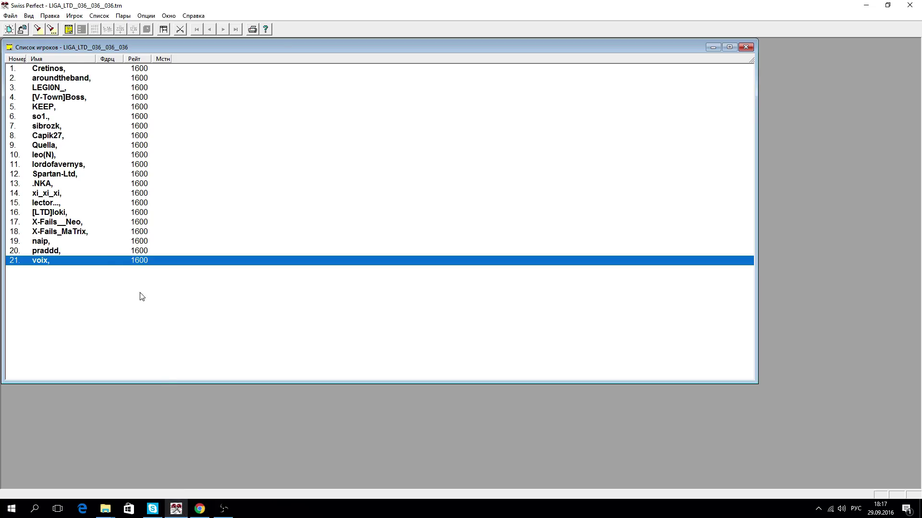
Set the club of player 1, Cretinos, to Солтус in the player's card.
double_click(57, 68)
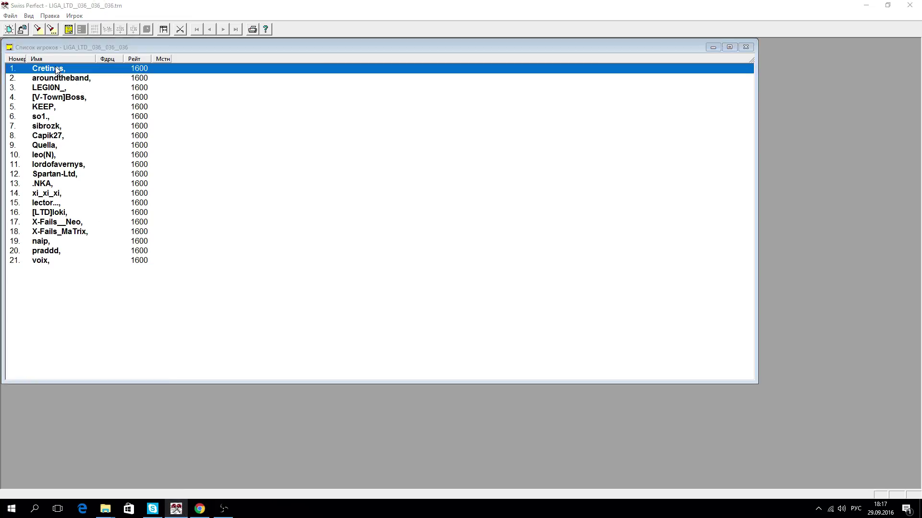
left_click(388, 289)
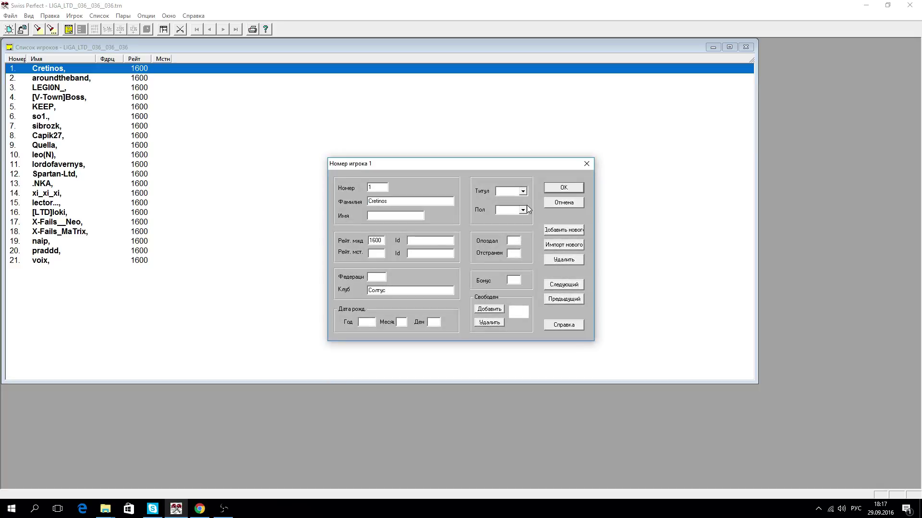
left_click(558, 186)
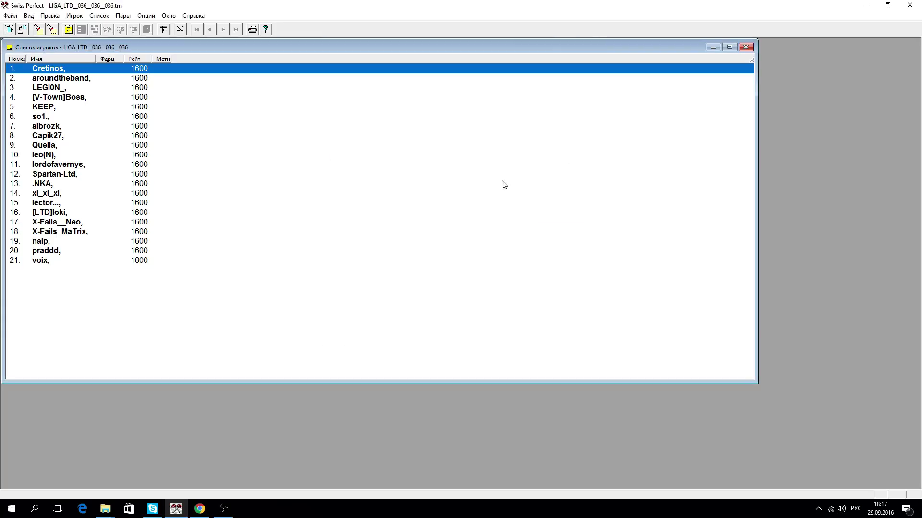
Sort the player list by the Клуб criterion with mixing of unsorted groups enabled.
left_click(120, 15)
left_click(110, 27)
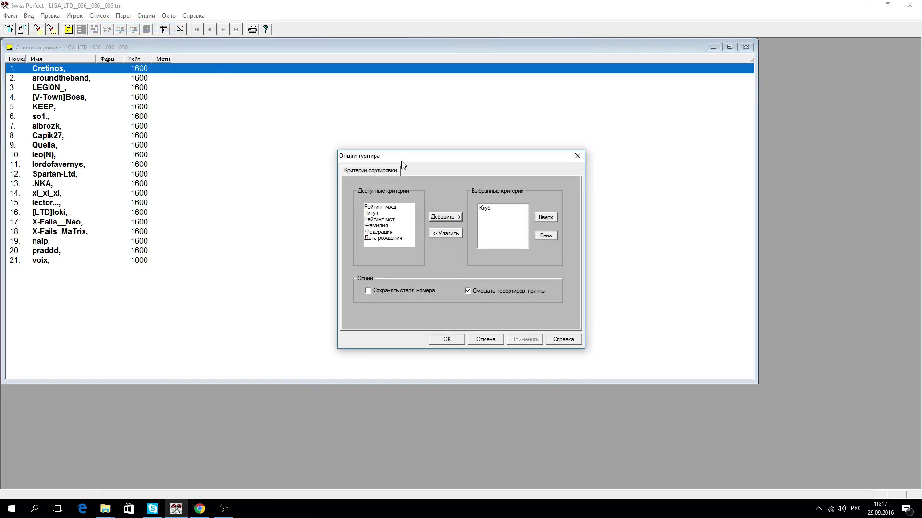
left_click(449, 339)
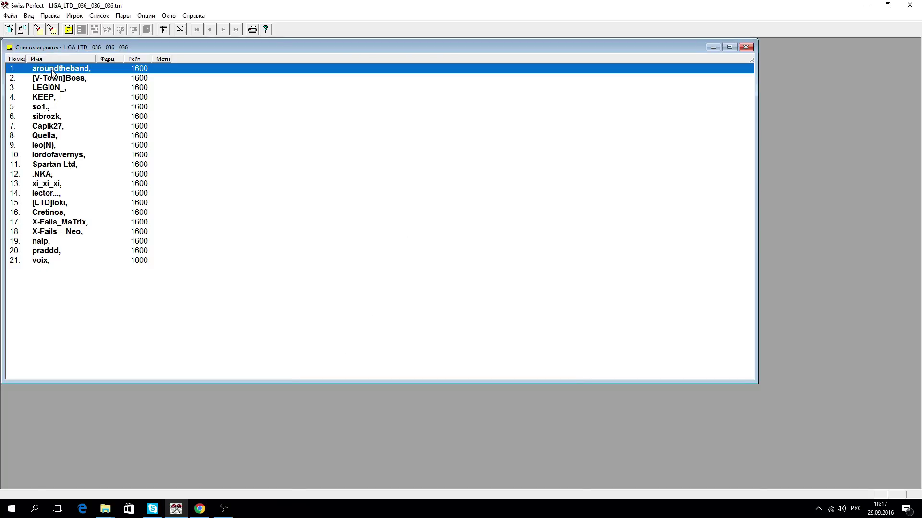
Draw the round 1 pairings automatically with the ФИДЕ method, colours ignored and white for the first player in the list.
left_click(122, 16)
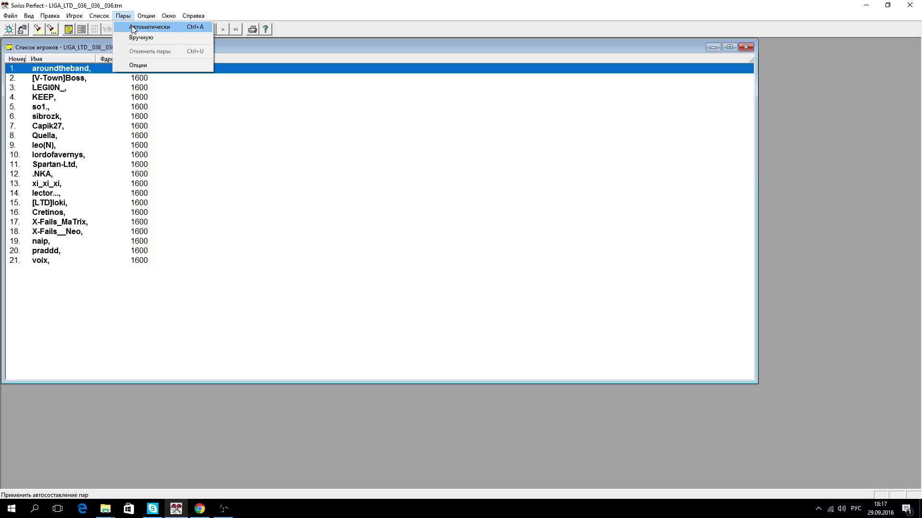
left_click(134, 28)
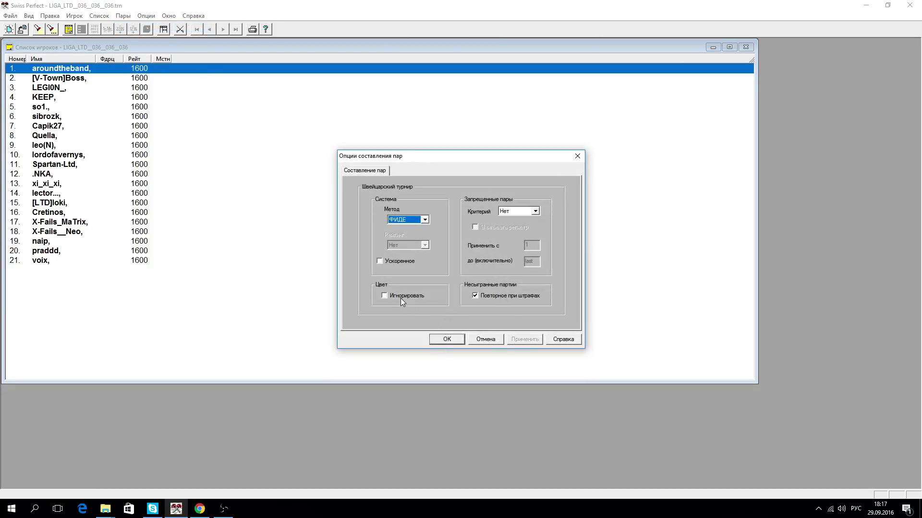
left_click(385, 295)
left_click(447, 340)
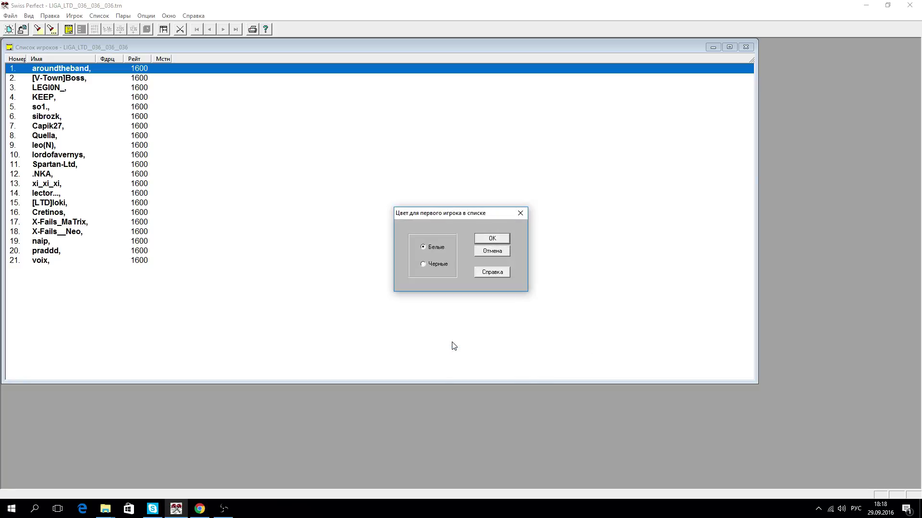
left_click(485, 239)
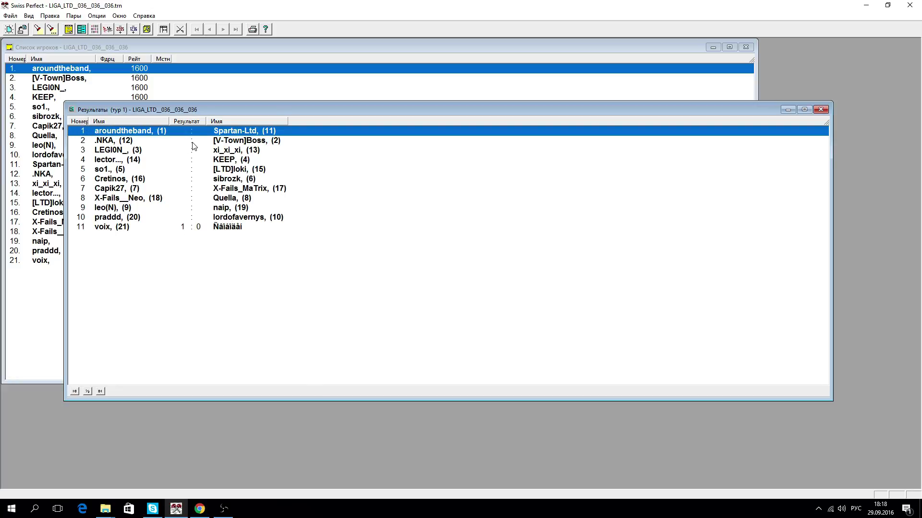
Examine the round 1 pairings, going through boards 1 to 5.
left_click(170, 154)
left_click(169, 164)
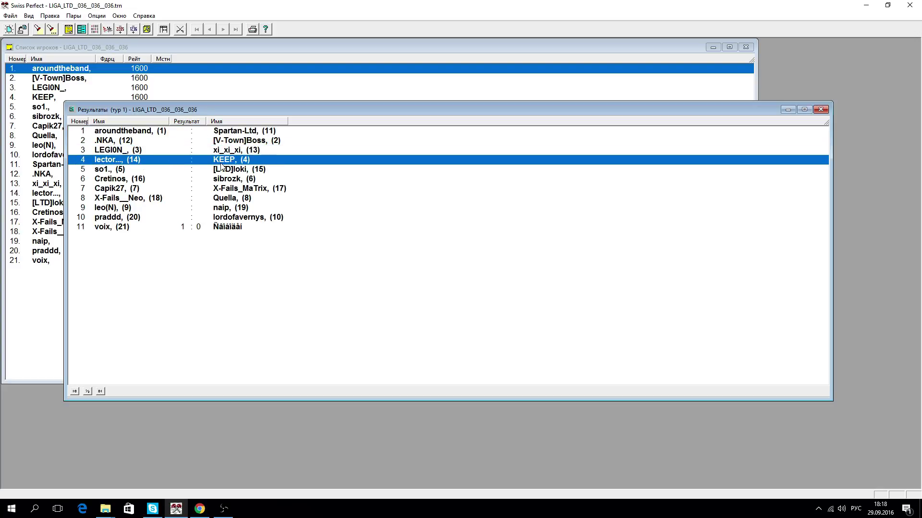
left_click(101, 174)
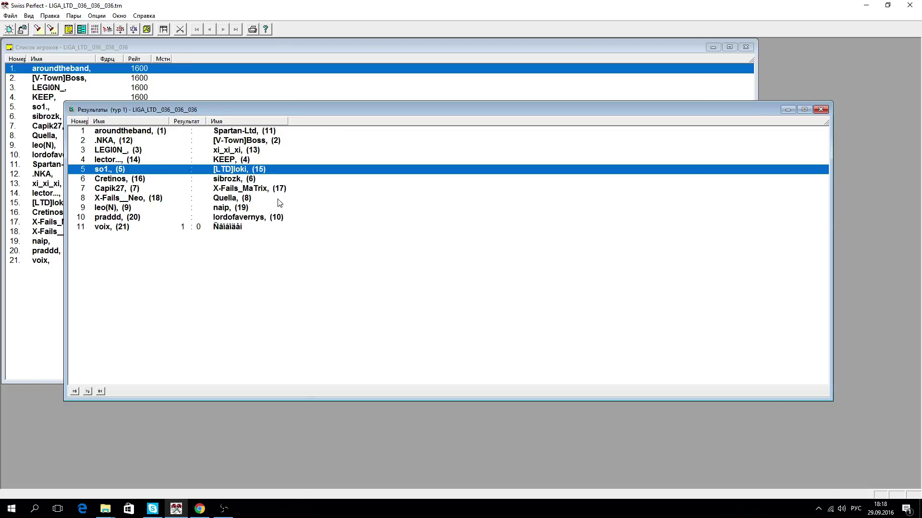
left_click(271, 150)
left_click(244, 130)
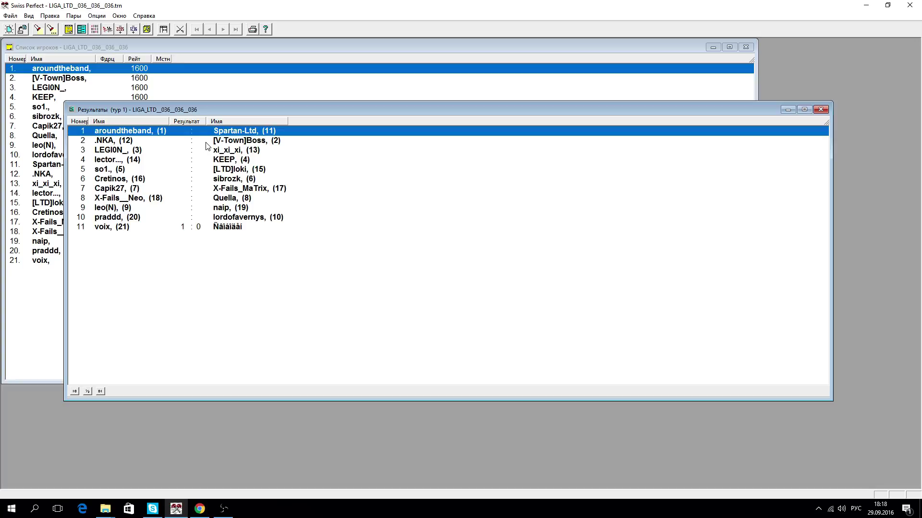
Check the artemkauragan Twitch chat, and open the Liga Ltd $$$ 1x1 group conversation in Skype.
left_click(200, 509)
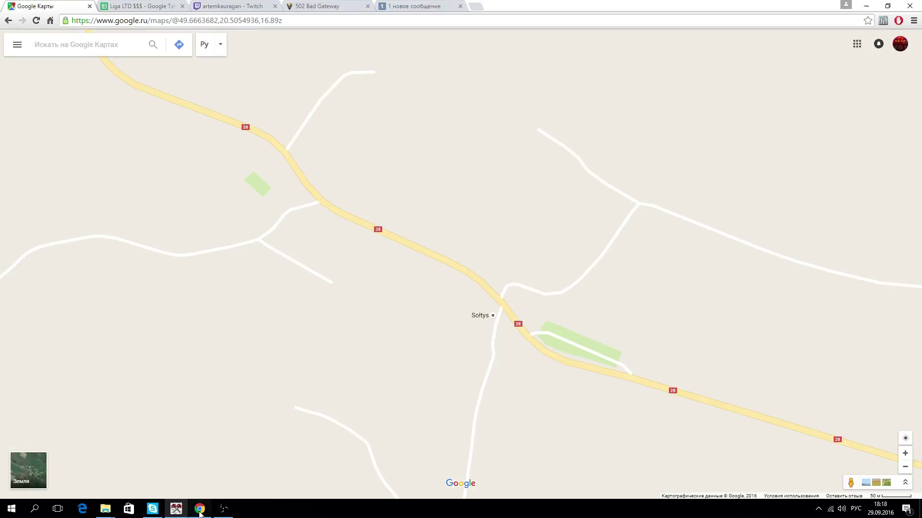
left_click(244, 6)
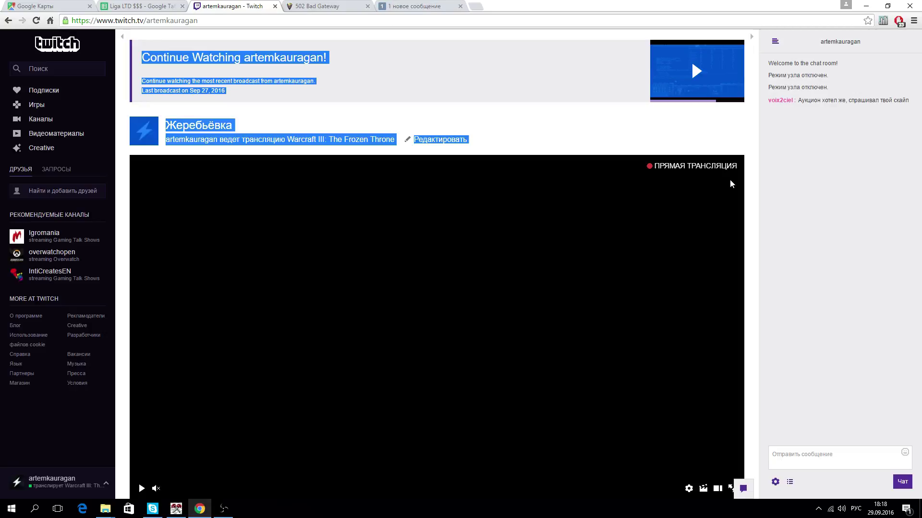
mouse_move(183, 510)
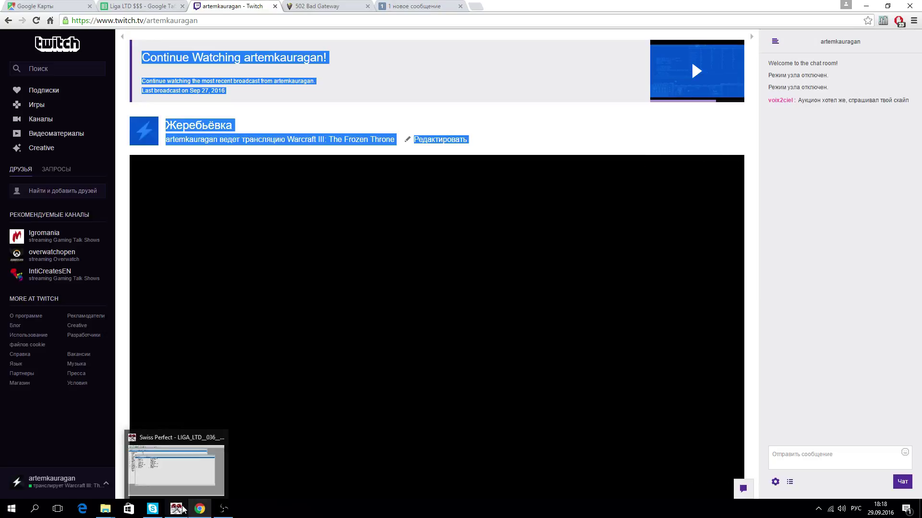
left_click(150, 508)
scroll(174, 211, "up", 5)
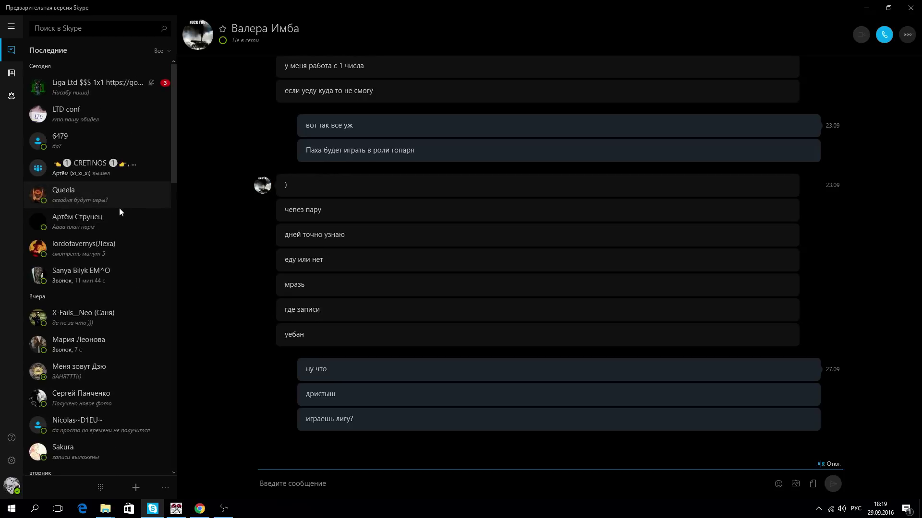
left_click(113, 106)
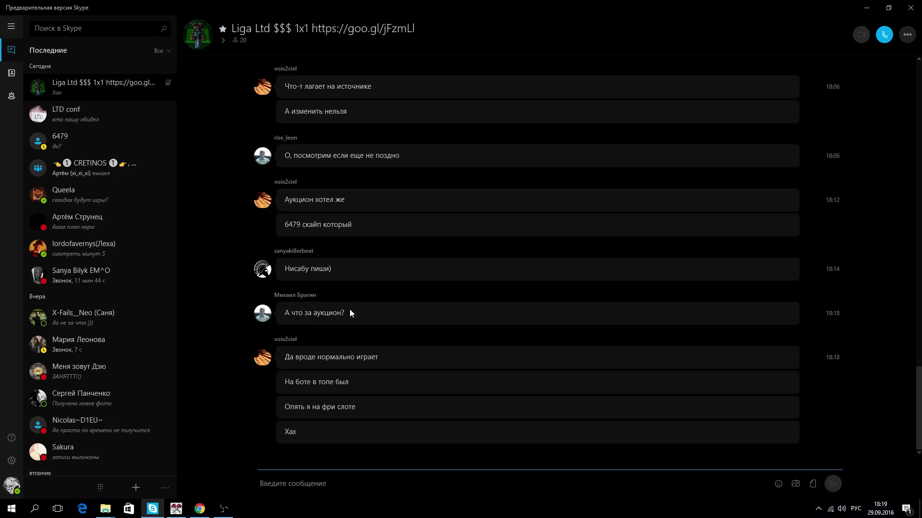
Post the messages "а", "аукцион", "ну ща", "можем", "вкючить" and "его" in the Liga Ltd $$$ 1x1 conversation.
left_click(329, 480)
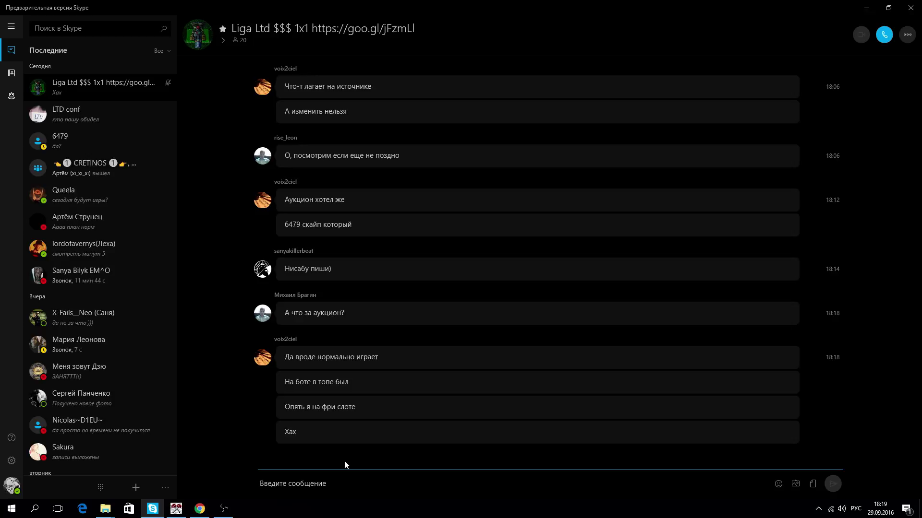
scroll(480, 425, "up", 2)
scroll(476, 425, "down", 2)
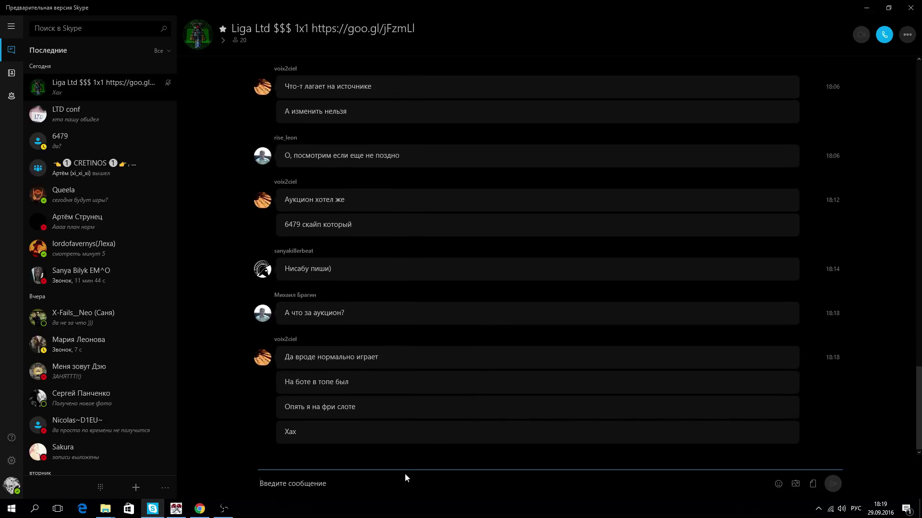
type("а")
key("Return")
type("ау")
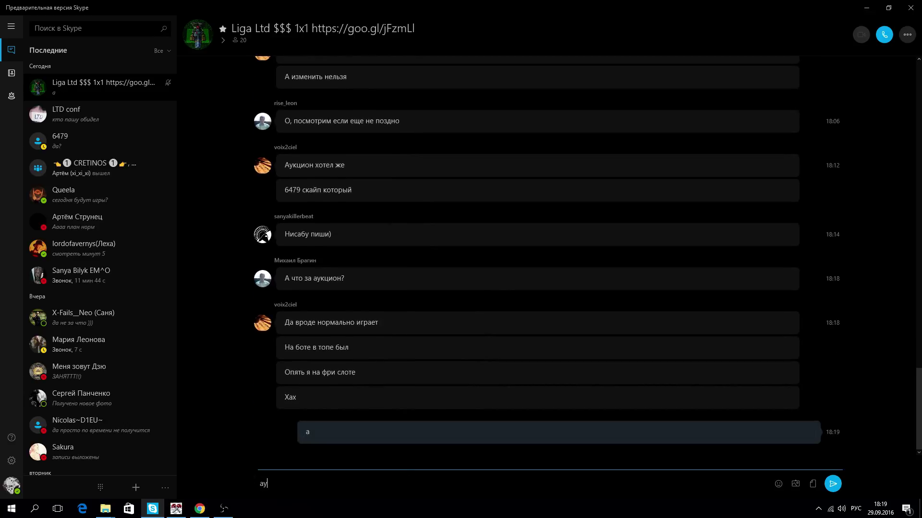
type("кцион")
key("Return")
type("н")
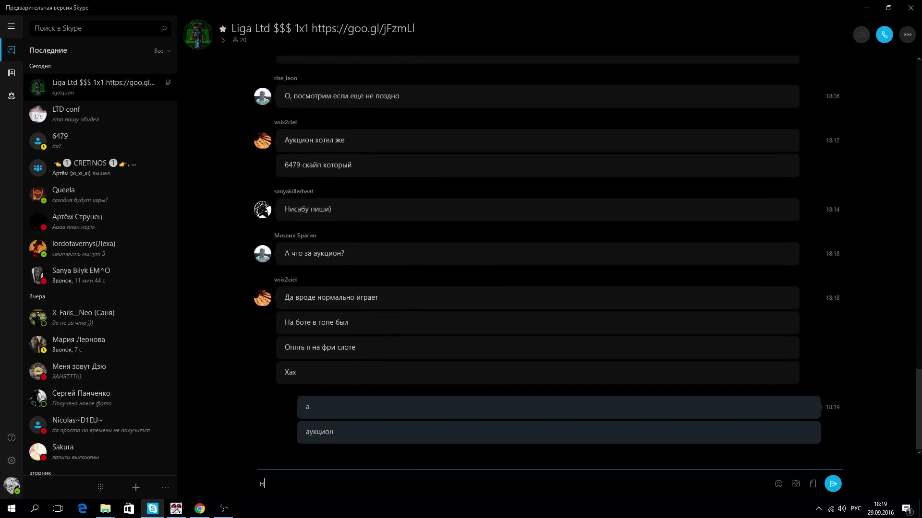
type("у ща")
key("Return")
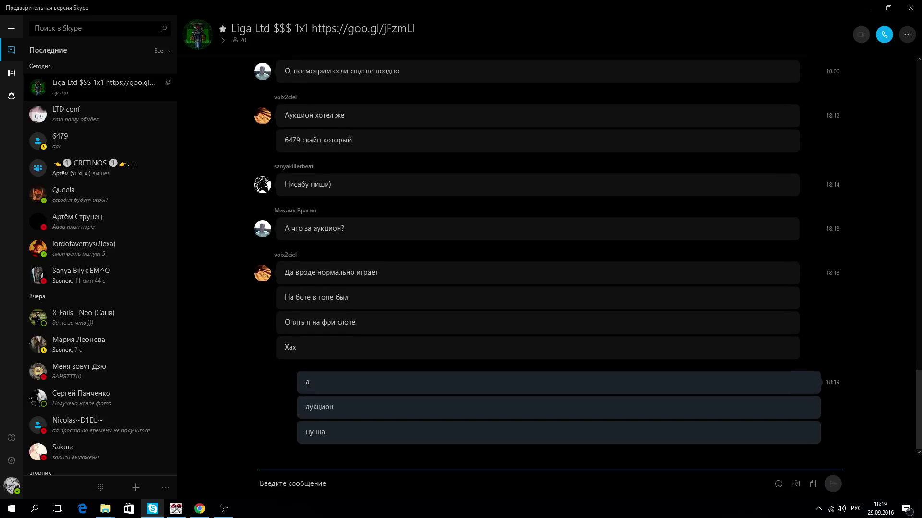
type("можем")
key("Return")
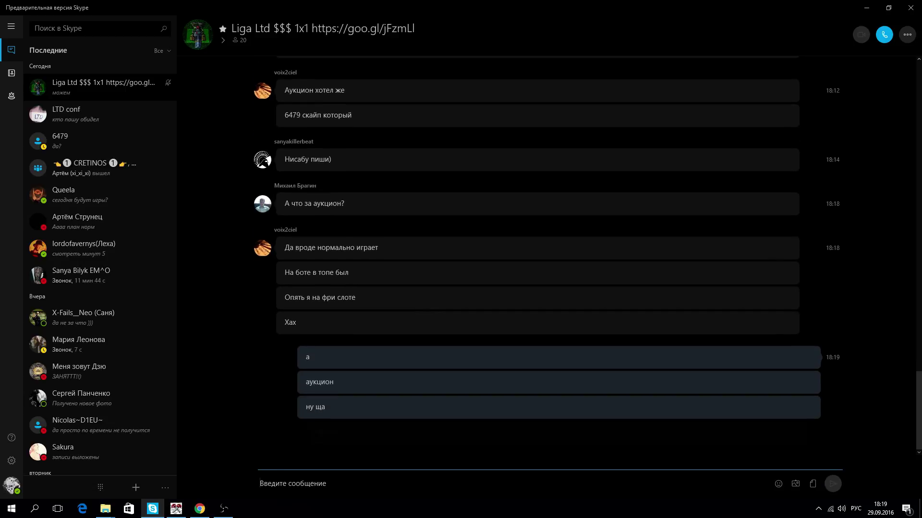
type("включить")
key("Return")
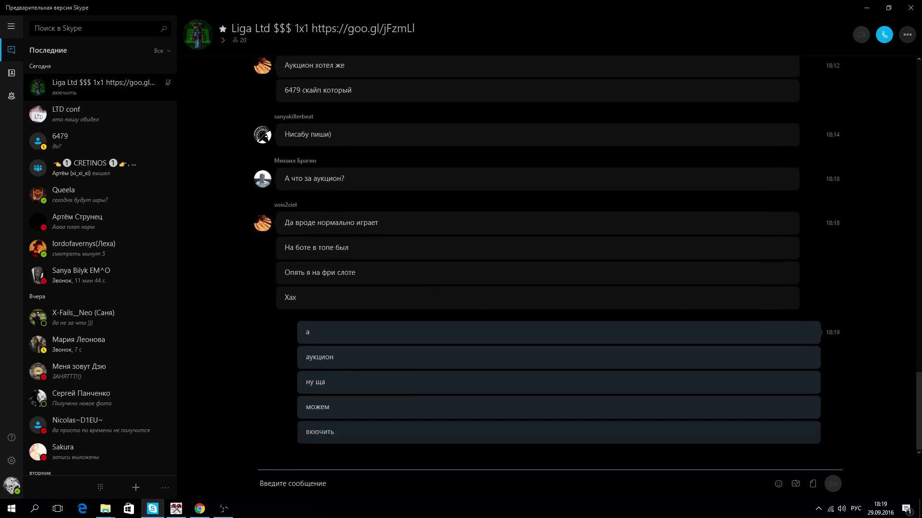
type("его")
key("Return")
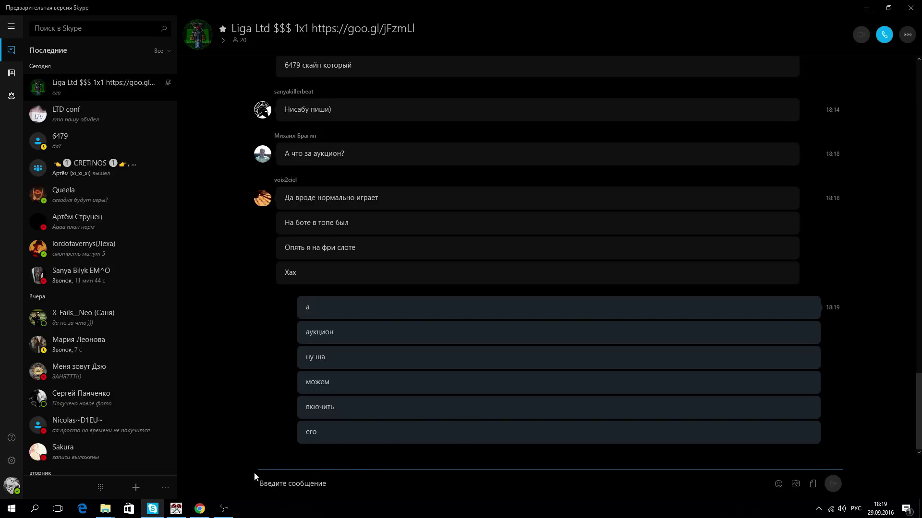
Ask the group for the late entrant's exact nickname with the message "ник его точный".
mouse_move(193, 509)
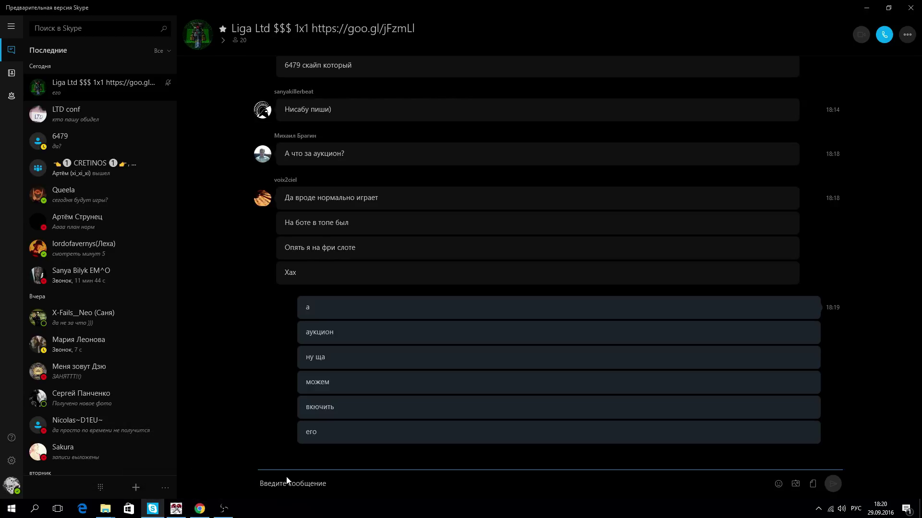
type("ник его ")
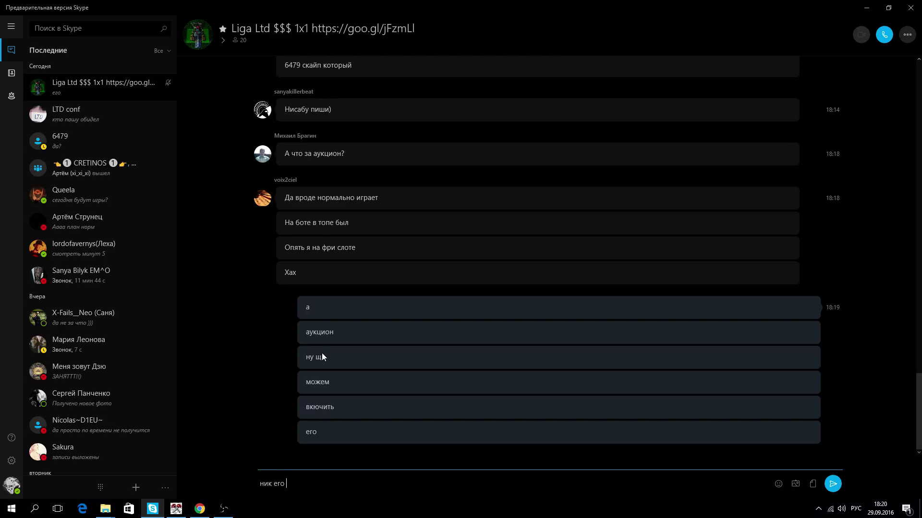
type("точный")
key("Return")
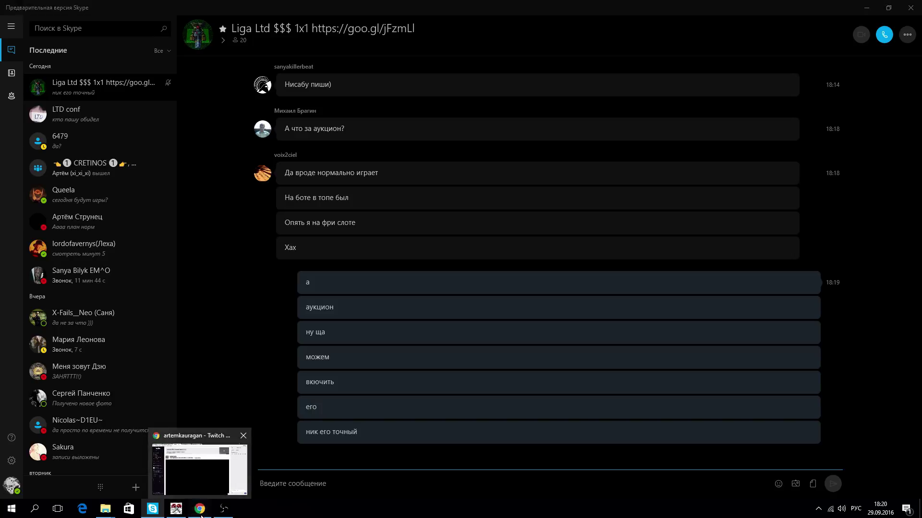
Switch to Chrome to check the participant rows of the Liga LTD $$$ table and the artemkauragan Twitch page.
left_click(201, 516)
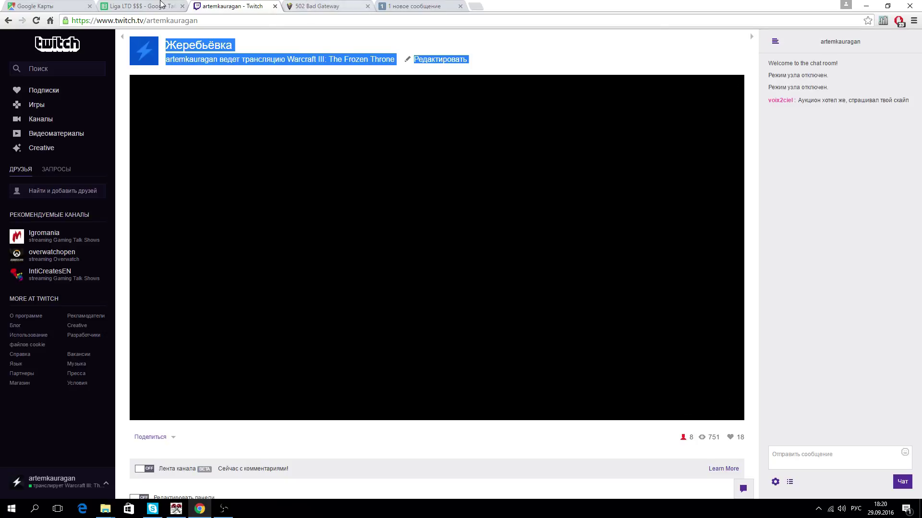
left_click(141, 6)
scroll(446, 216, "down", 2)
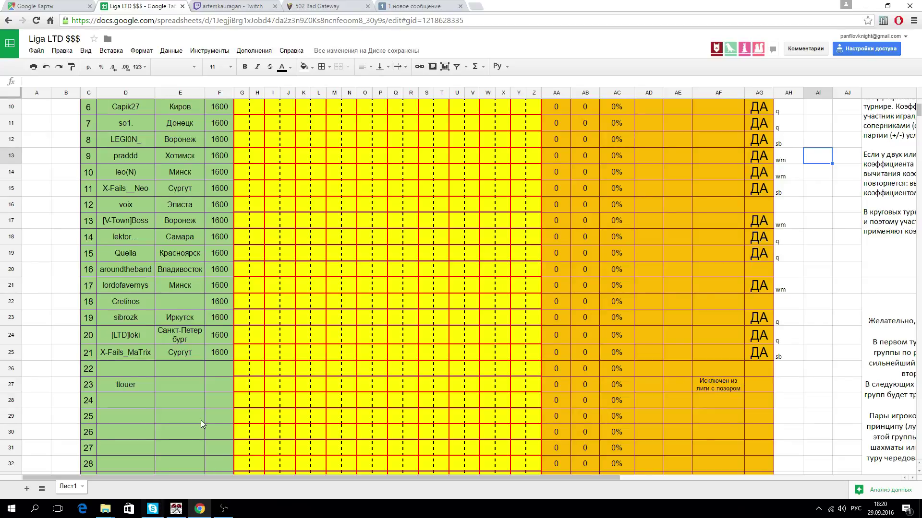
key("ctrl+Tab")
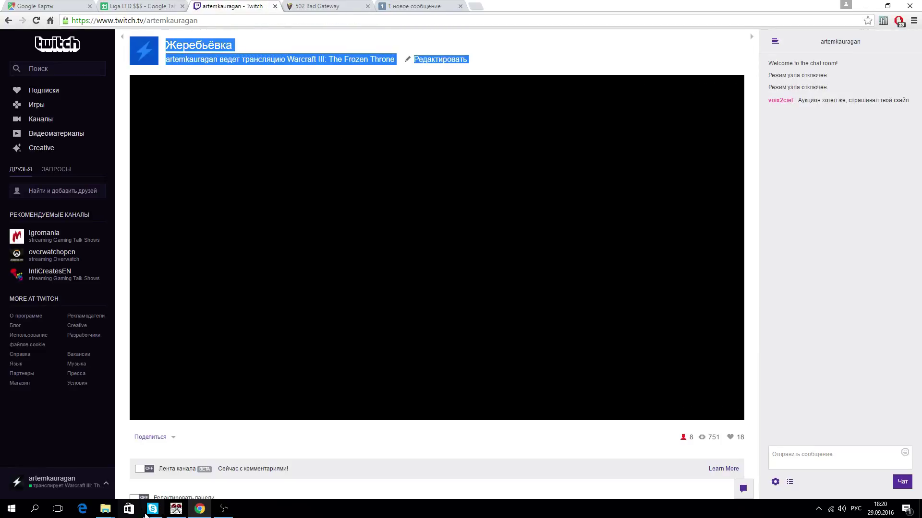
Read the group's reply in Skype, and check the mentioned contact's conversation before returning to the Liga Ltd $$$ 1x1 chat.
left_click(152, 508)
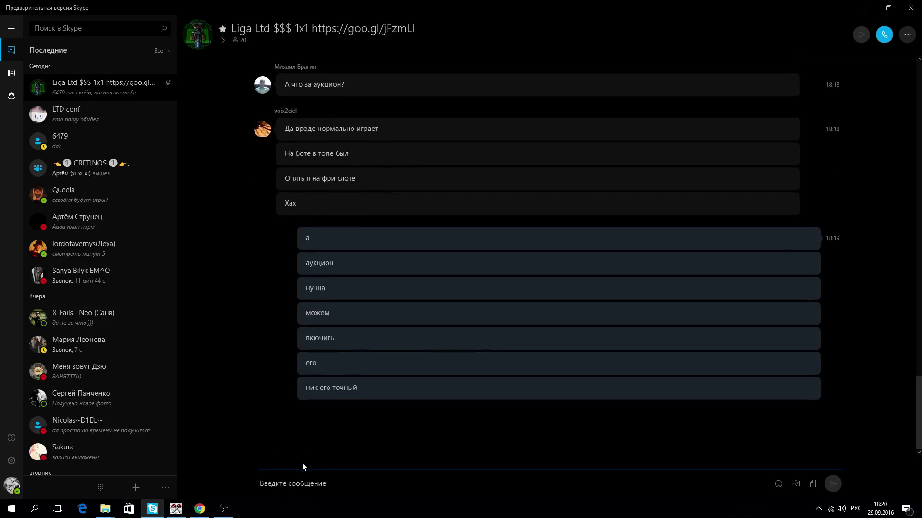
left_click(316, 479)
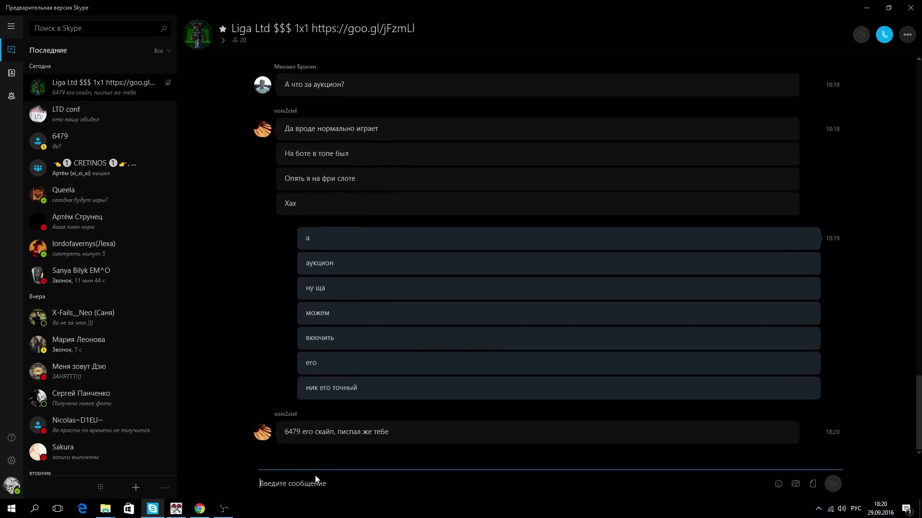
left_click(65, 139)
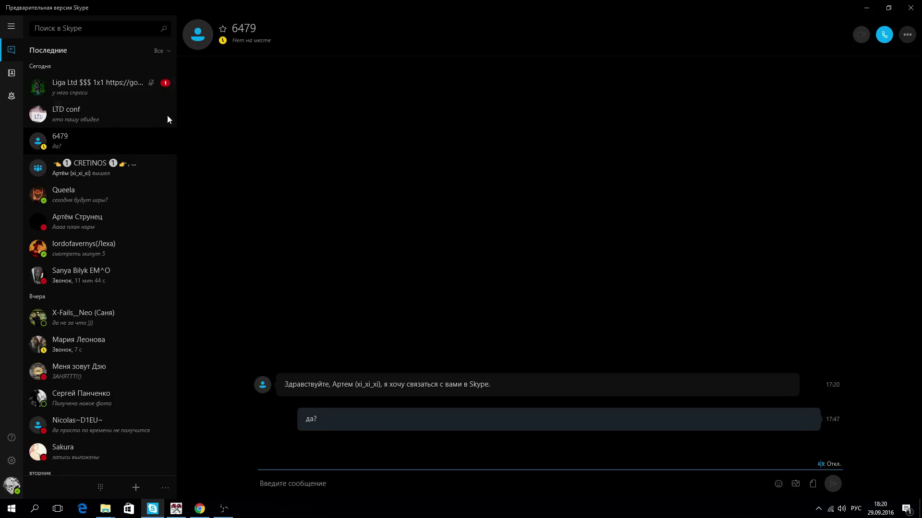
left_click(109, 79)
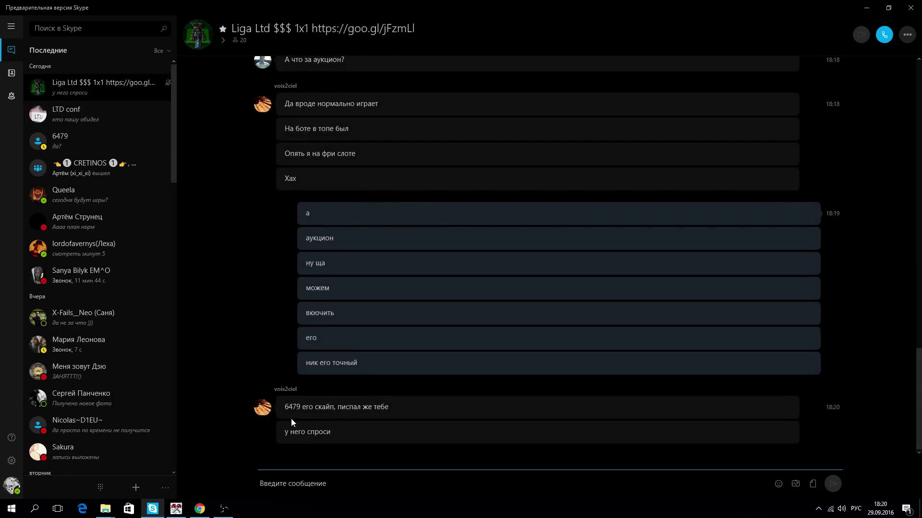
Post the messages "в 17.47 ещё спросил" and "не ответил мне он" in the Liga Ltd $$$ 1x1 conversation.
type("в 17.47")
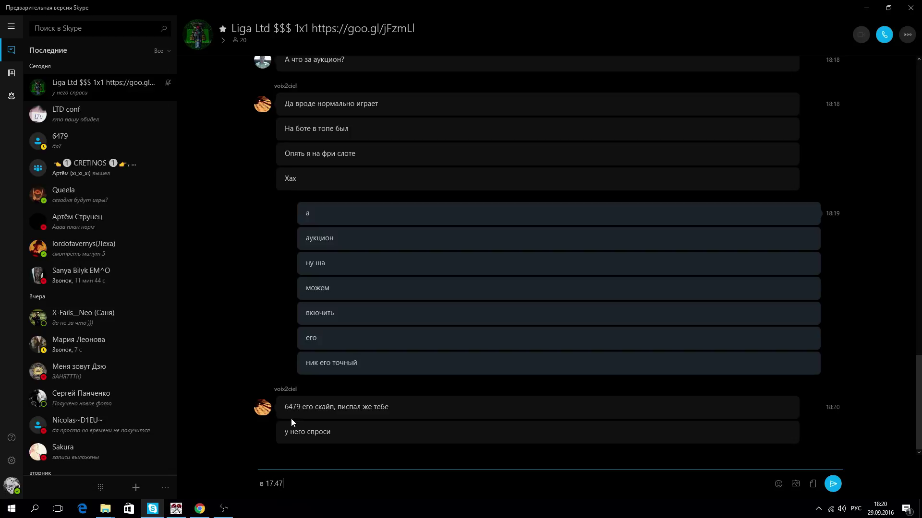
type(" ещё спросил")
key("Return")
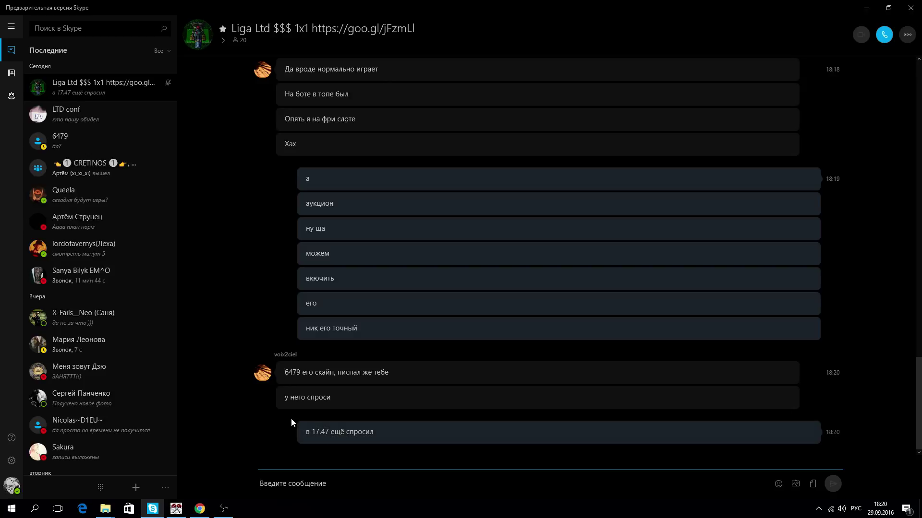
type("не от")
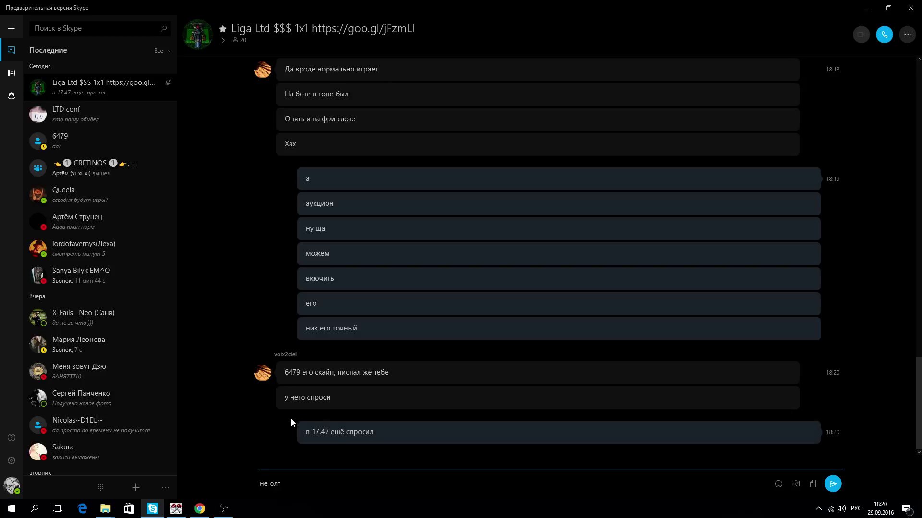
type("ввил мне он")
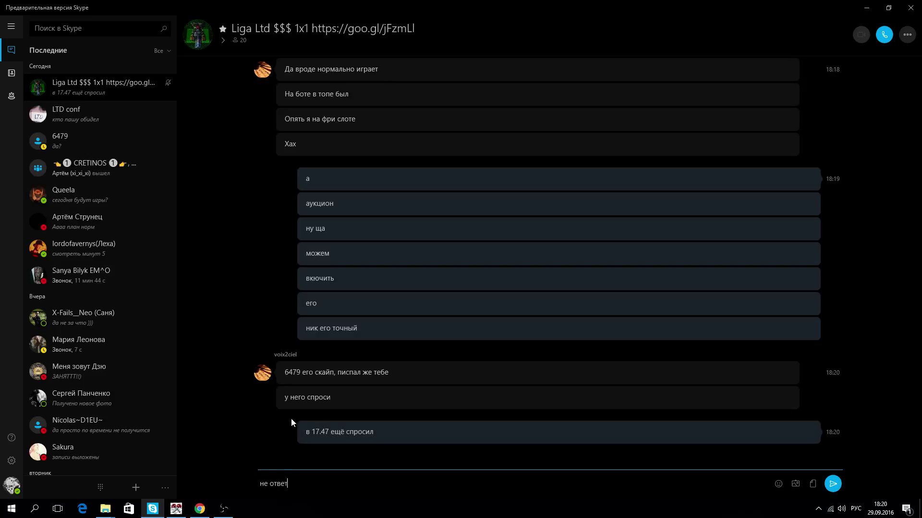
key("Return")
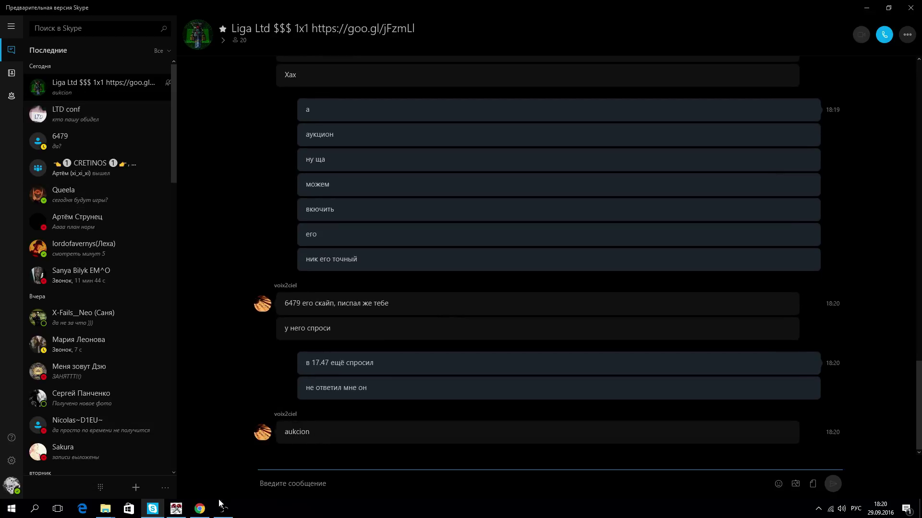
Switch to the Liga LTD $$$ table in Chrome and enter the nickname "aukcion" for participant 22.
left_click(206, 508)
left_click(142, 6)
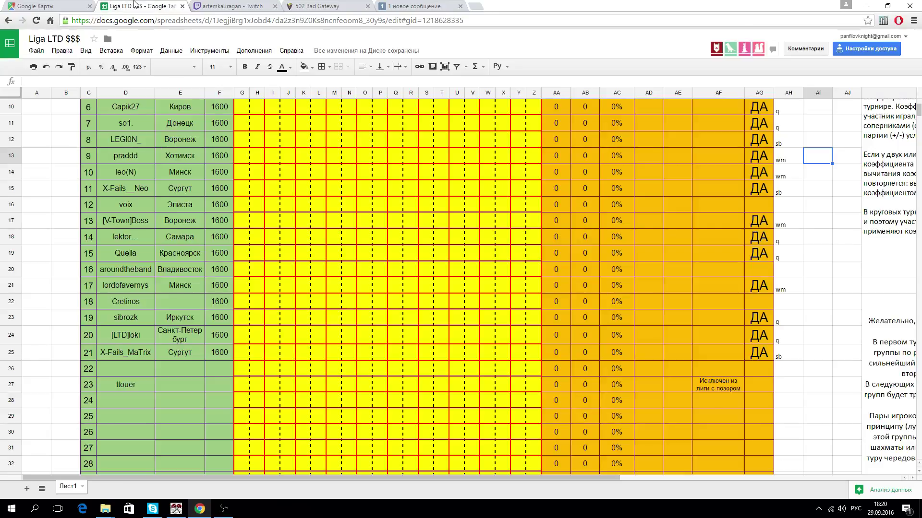
left_click(123, 368)
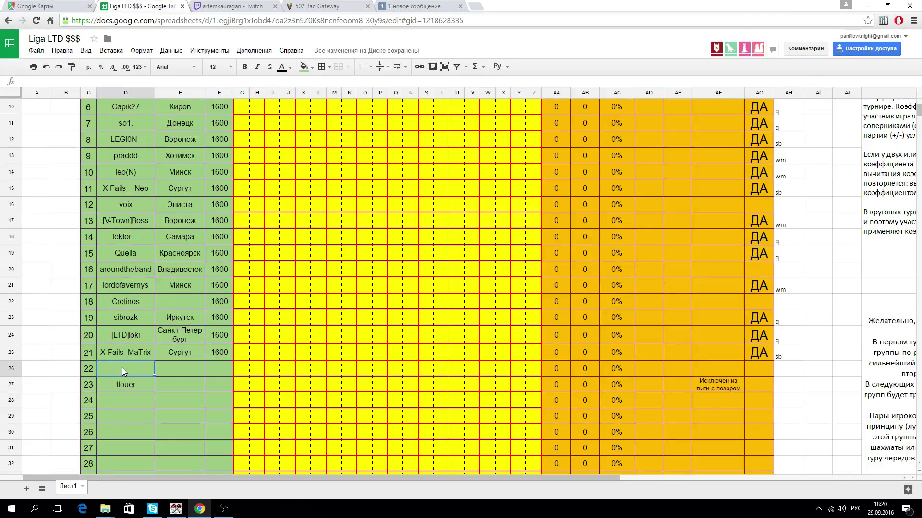
type("ф")
key("alt+shift")
key("BackSpace")
type("auc")
left_click(200, 510)
type("aukcion")
Set the rating of participant aukcion to 1600 in the Liga LTD $$$ table.
left_click(215, 362)
type("160")
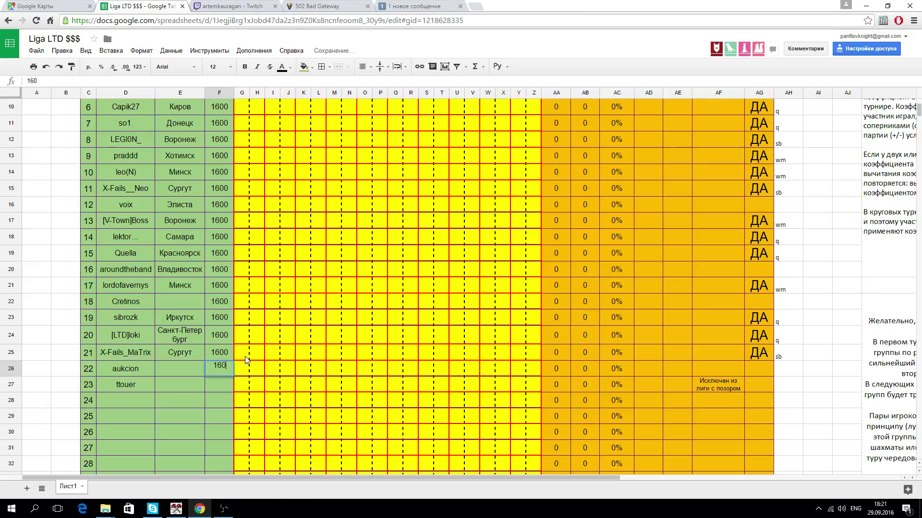
type("0")
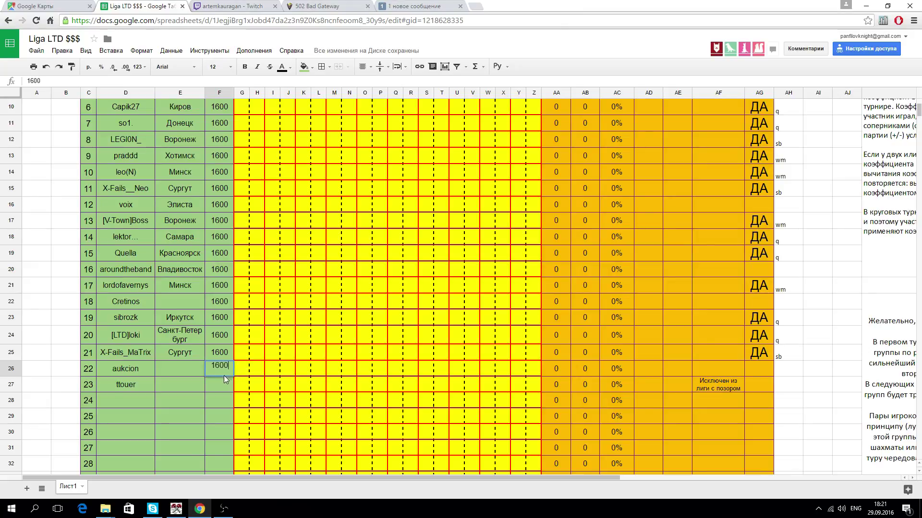
key("Return")
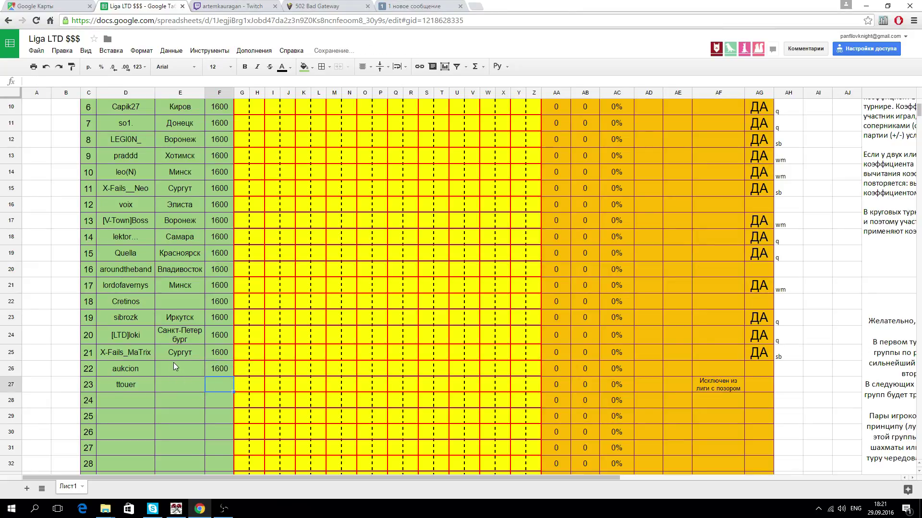
Enter "Солтес" as the city of participant Cretinos in the Liga LTD $$$ table.
left_click(177, 301)
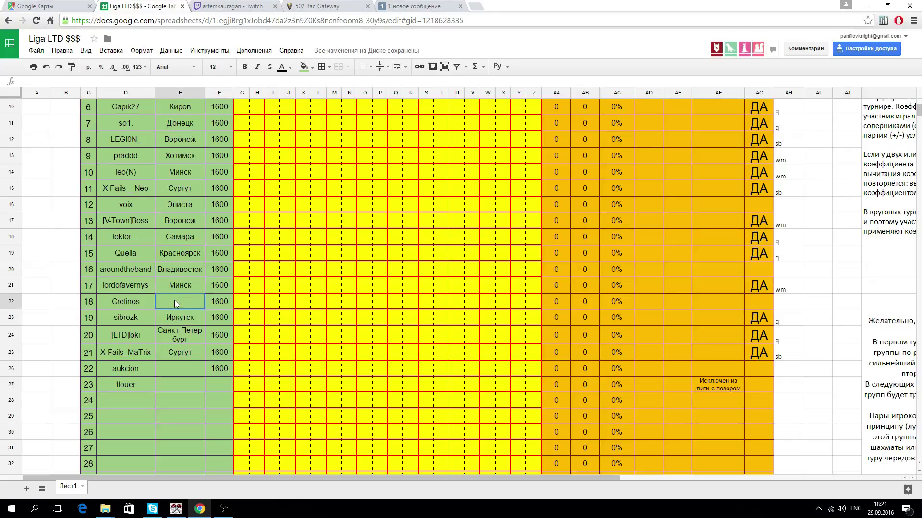
type("C")
key("alt+shift")
type("олтес")
key("Return")
Switch to Swiss Perfect, close the round 1 results and cancel the round's pairings.
left_click(176, 508)
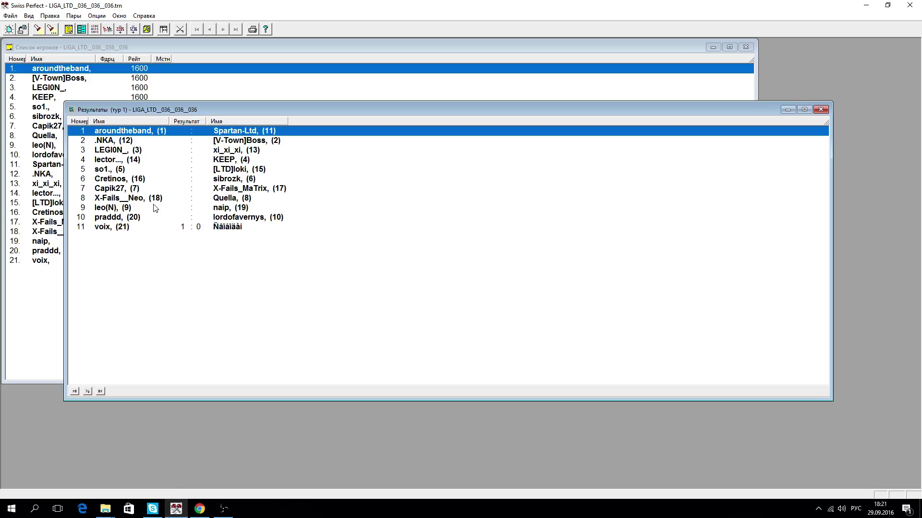
left_click(818, 110)
left_click(123, 16)
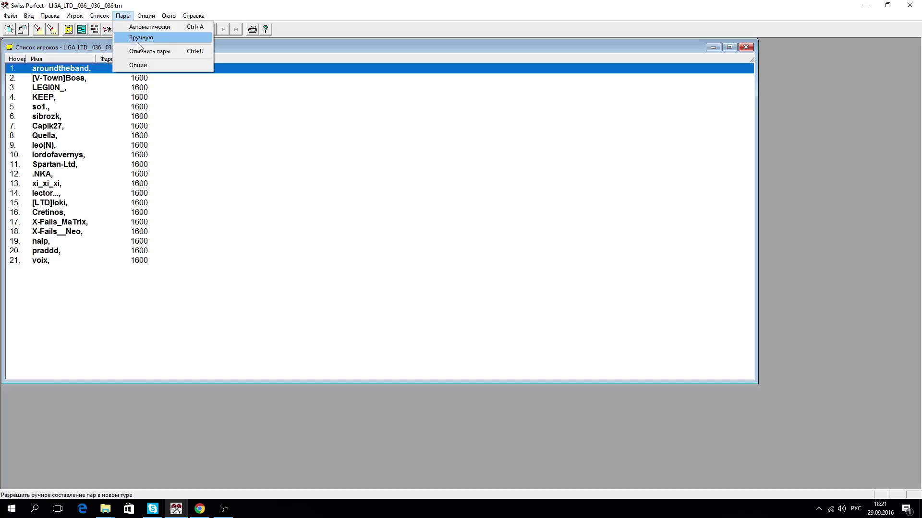
left_click(144, 51)
left_click(457, 275)
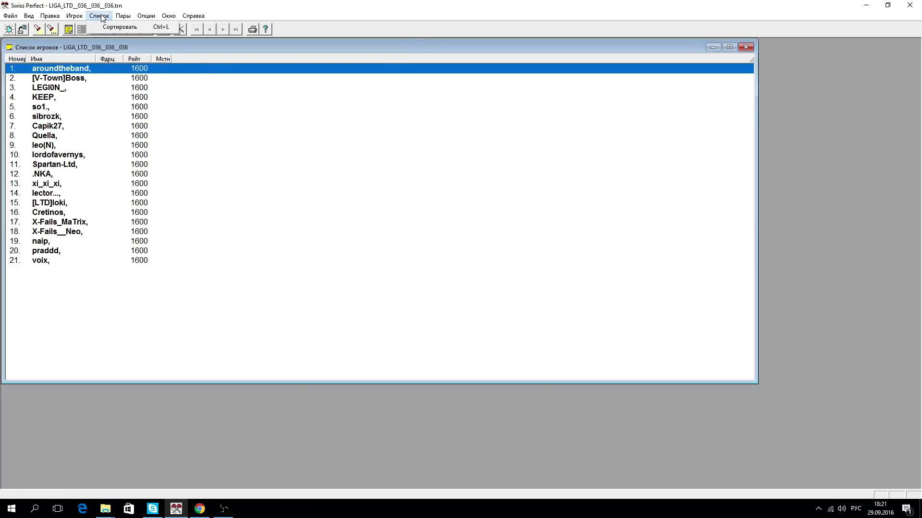
Start a new player entry in the tournament and enter the surname "aukcion".
left_click(74, 16)
left_click(85, 37)
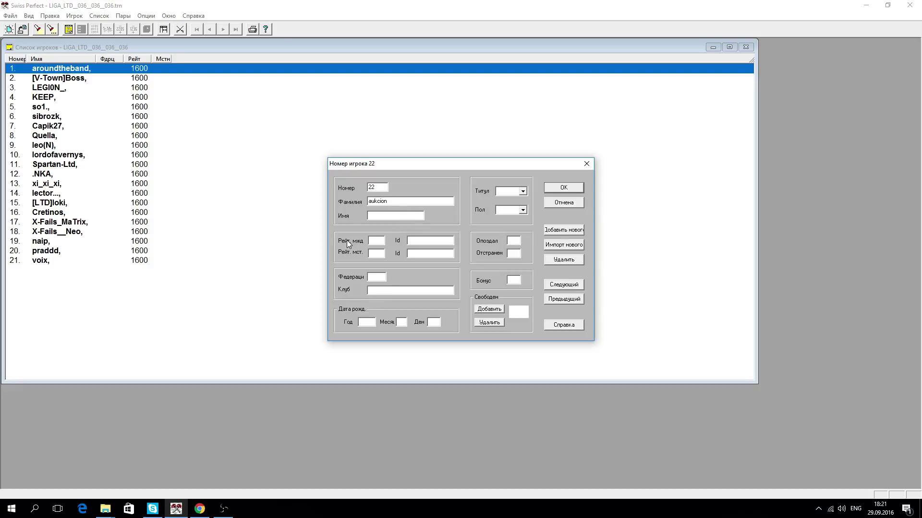
Switch to Google Maps in Chrome and look for a small town in Wyoming, USA, to use as the new player's club.
mouse_move(200, 509)
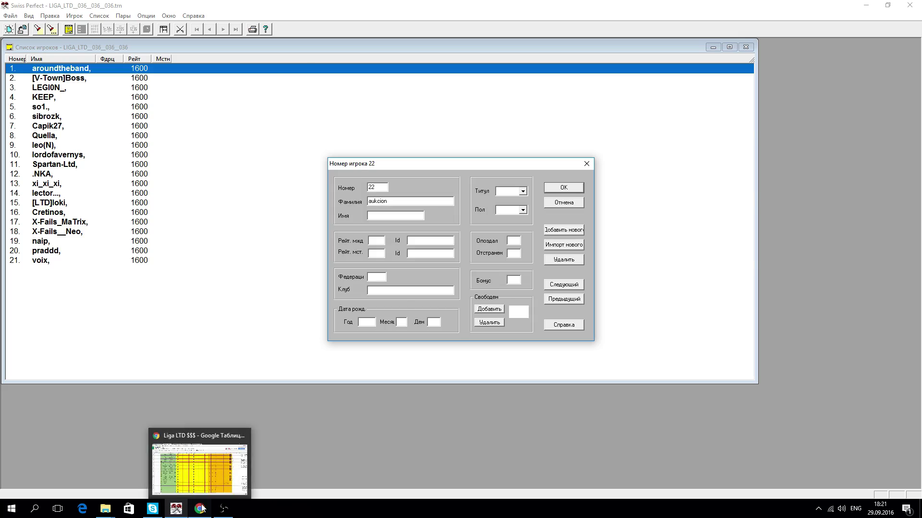
left_click(199, 473)
key("ctrl+shift+Tab")
scroll(318, 220, "down", 10)
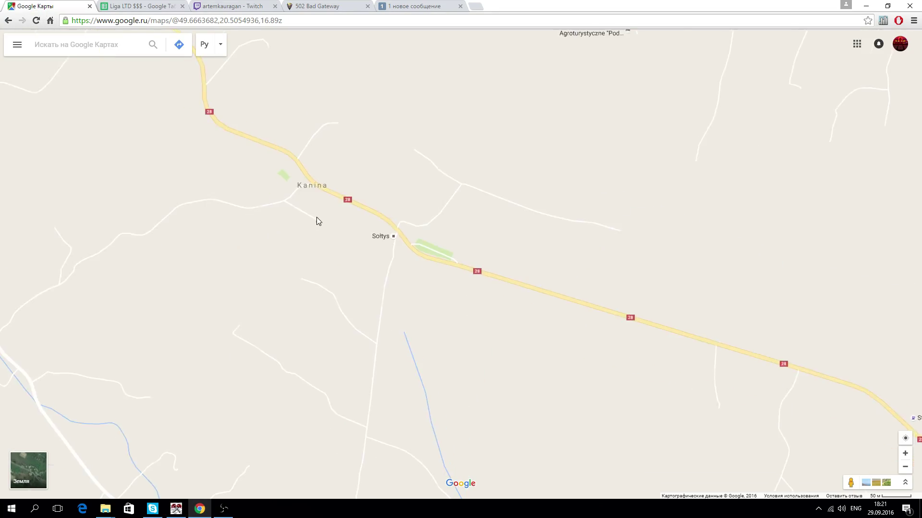
scroll(359, 239, "down", 10)
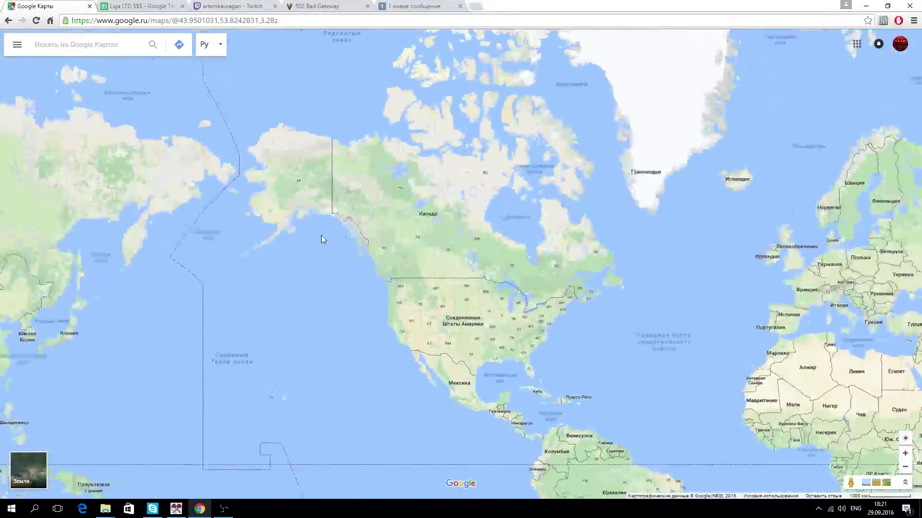
left_click_drag(321, 235, 206, 217)
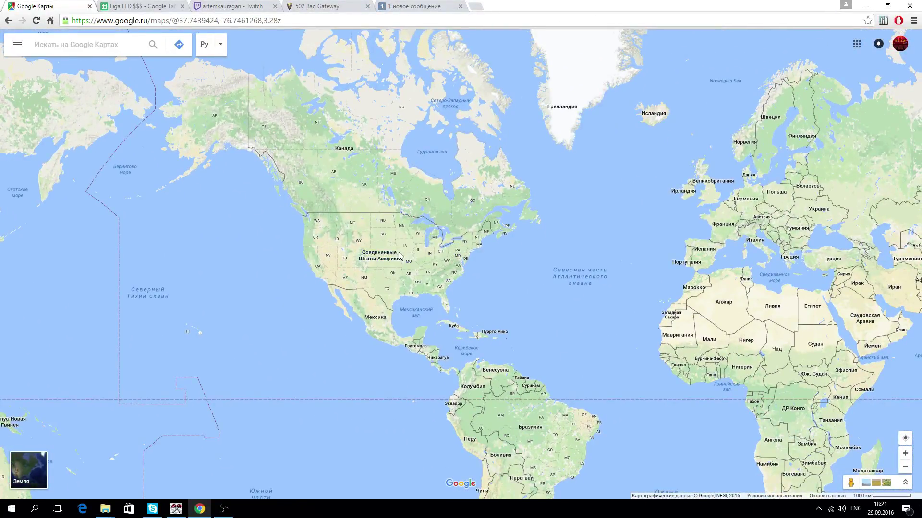
scroll(356, 228, "up", 5)
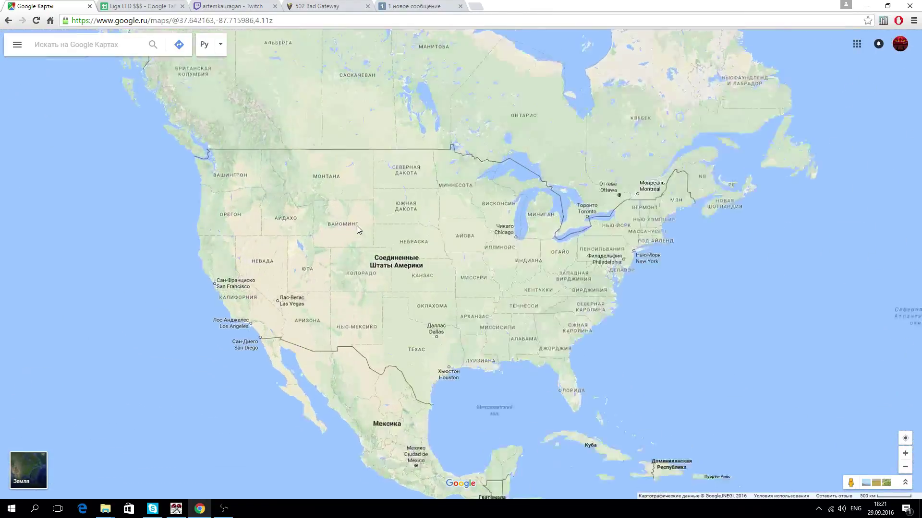
scroll(357, 228, "up", 4)
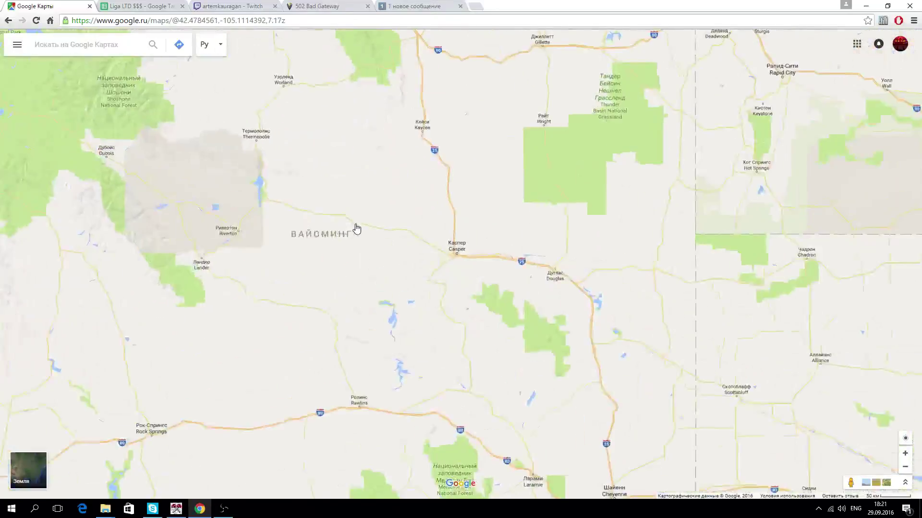
scroll(358, 226, "up", 5)
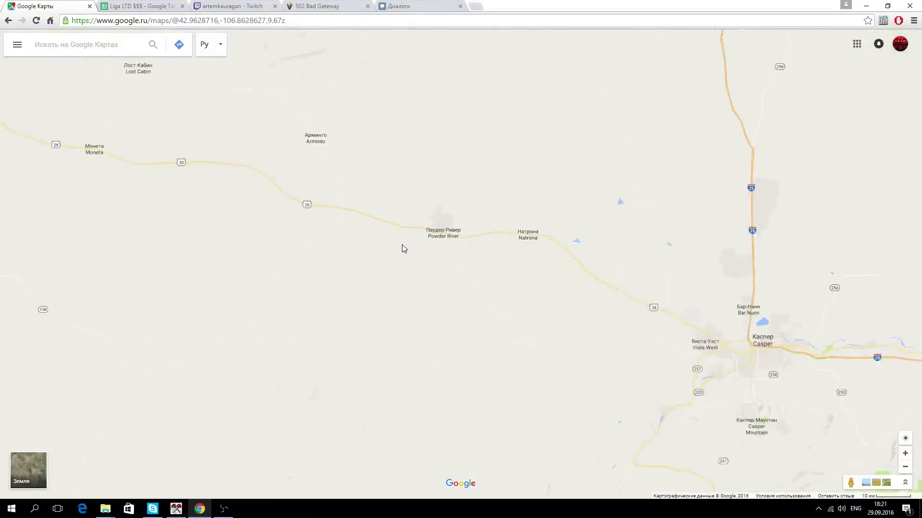
scroll(423, 248, "up", 5)
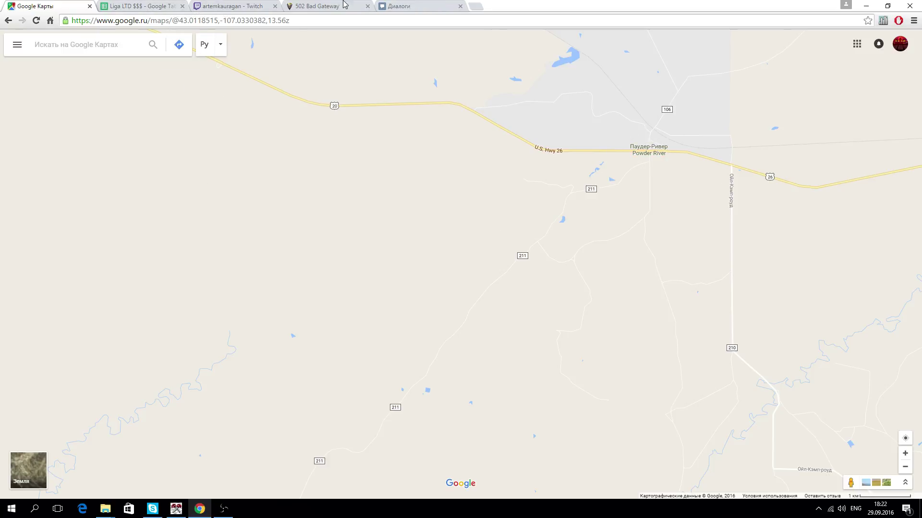
Return to Swiss Perfect, set the new player's club to "Паудер-Ривер" and save the entry.
left_click(176, 508)
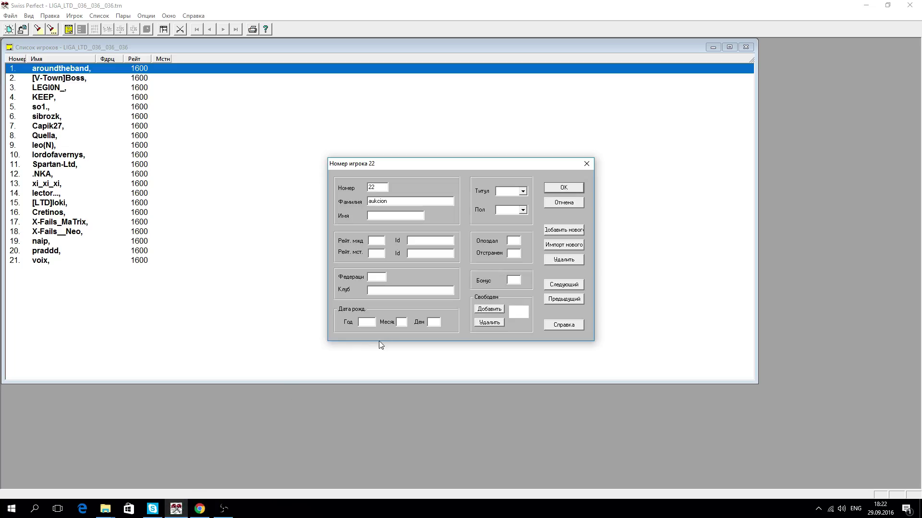
type("Gf")
key("BackSpace")
key("BackSpace")
key("alt+shift")
type("Паудер-Ривер")
left_click(564, 187)
Set the international rating of player aukcion to 1600.
double_click(62, 270)
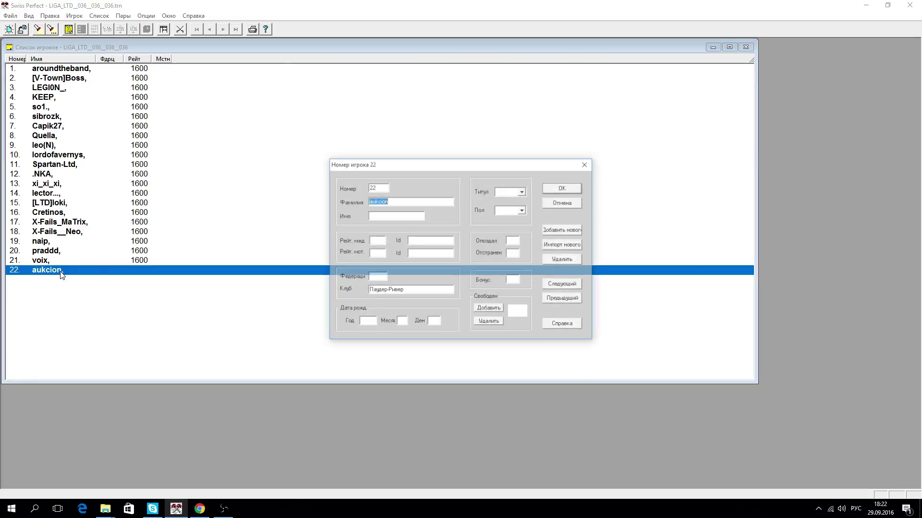
left_click(379, 240)
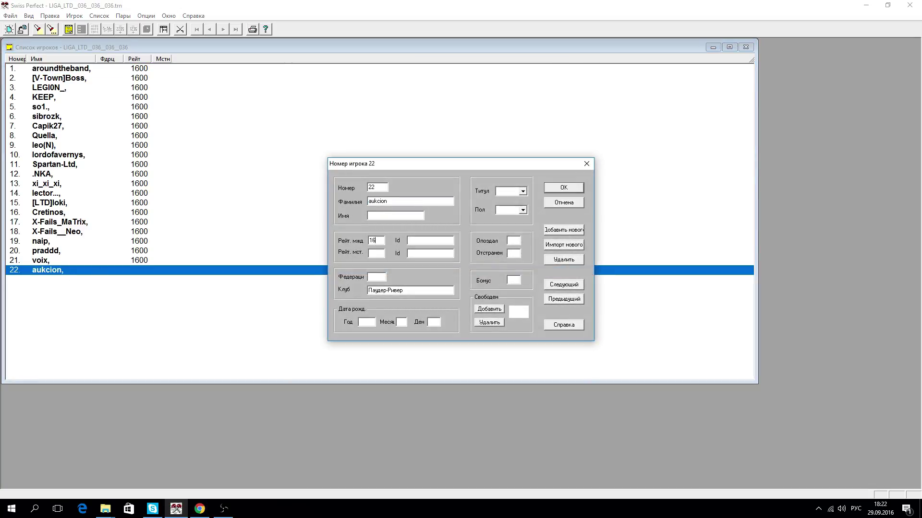
left_click(568, 188)
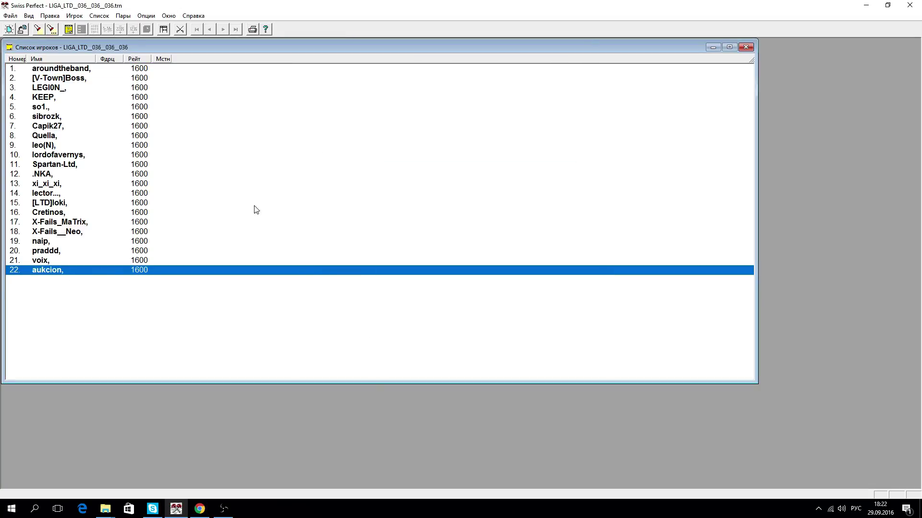
Sort the player list by club, with unsorted groups mixed.
left_click(99, 15)
left_click(120, 27)
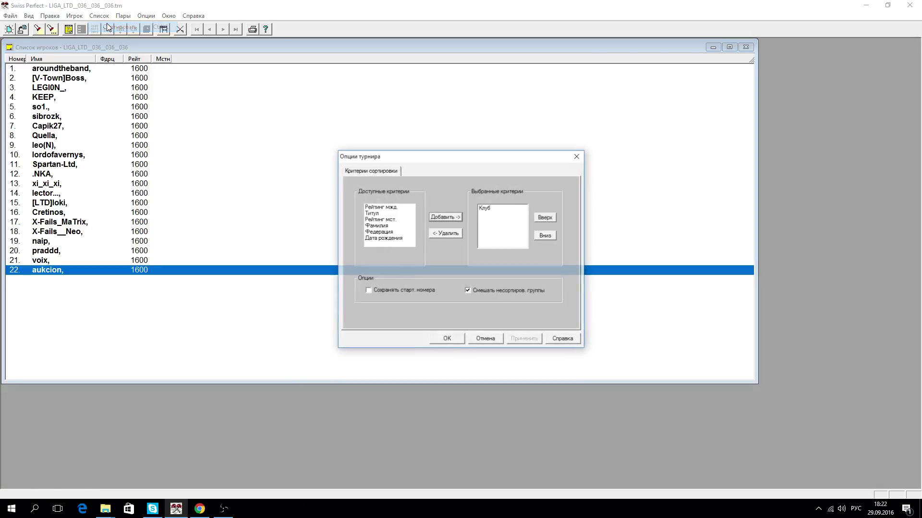
left_click(451, 339)
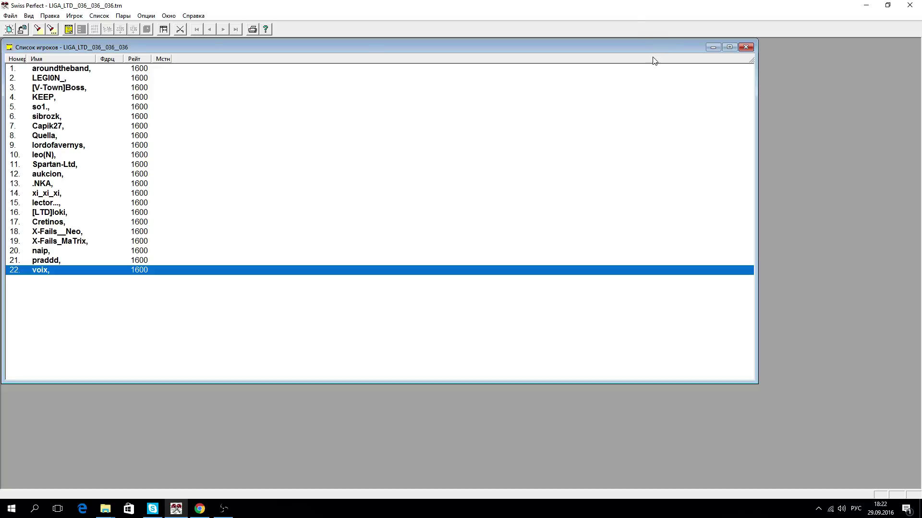
Generate the round 1 pairings automatically with the FIDE method, giving White to the first player in the list.
left_click(124, 16)
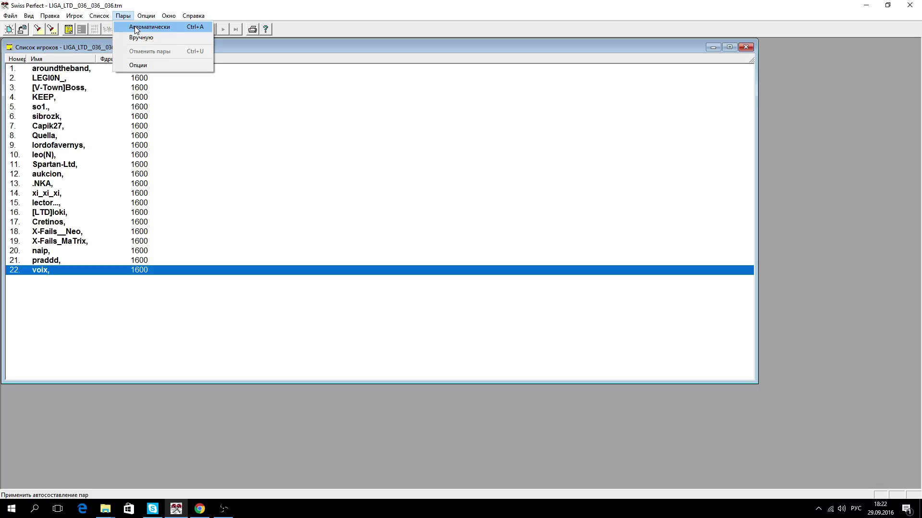
left_click(134, 26)
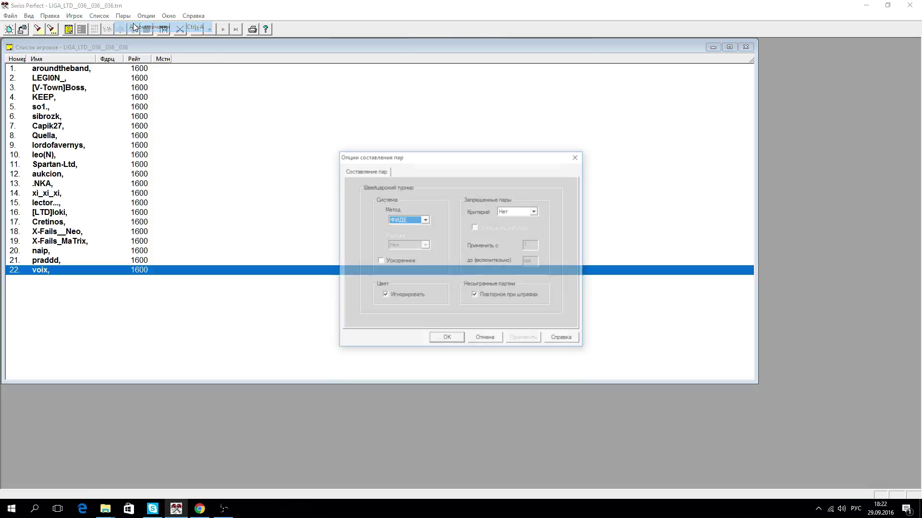
left_click(449, 339)
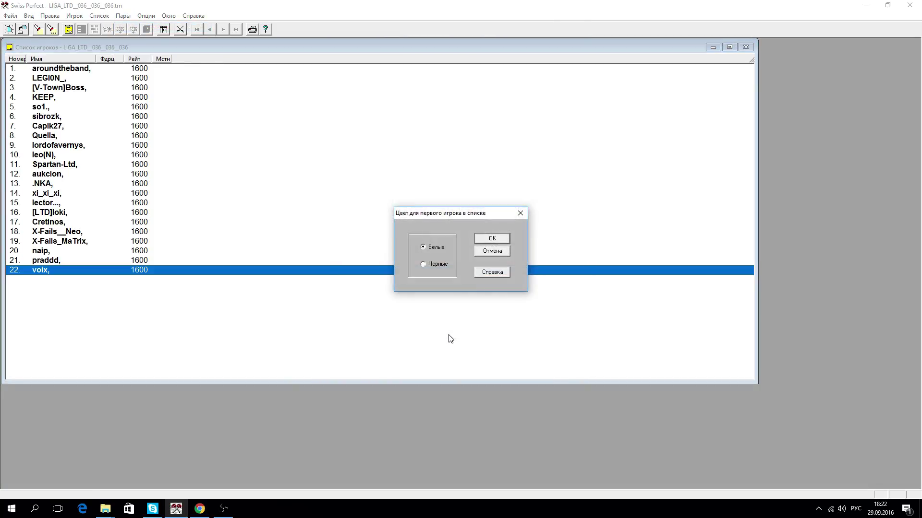
left_click(494, 240)
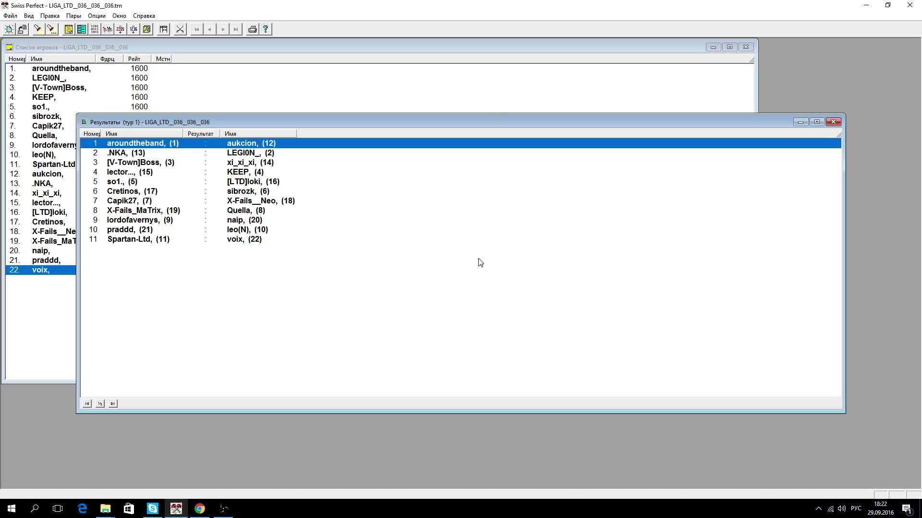